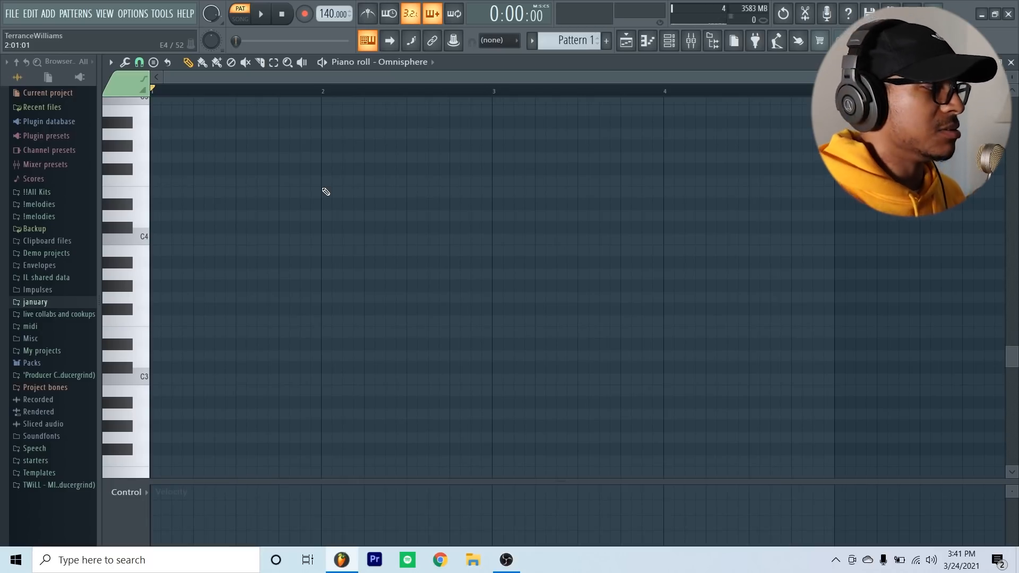
# Fill bars 1 to 4 with four consecutive one-bar A2 notes and play them back.
pyautogui.scroll(-3, 174, 237)
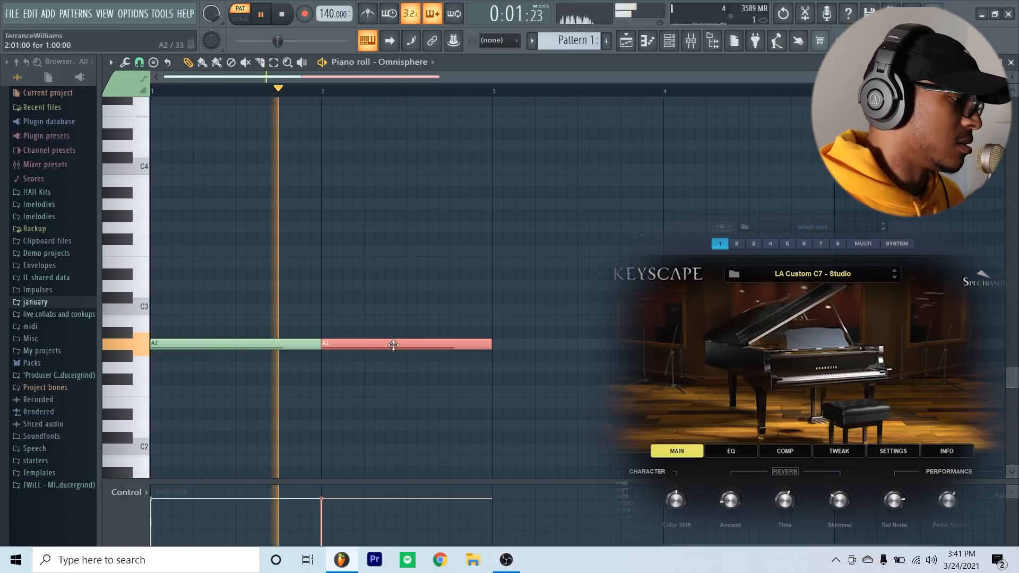
pyautogui.press('space')
pyautogui.moveTo(393, 345)
pyautogui.mouseDown()
pyautogui.moveTo(590, 346)
pyautogui.moveTo(726, 364)
pyautogui.mouseUp()
pyautogui.keyDown('ctrl'); pyautogui.click(559, 316); pyautogui.keyUp('ctrl')
pyautogui.hotkey('ctrl', 'a')
pyautogui.keyDown('ctrl'); pyautogui.click(639, 293); pyautogui.keyUp('ctrl')
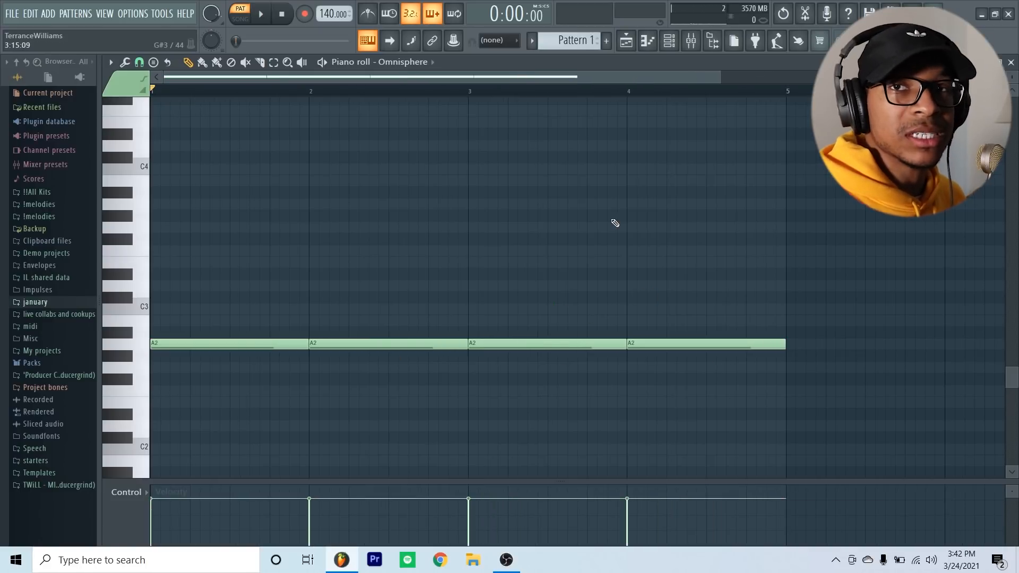
pyautogui.press('space')
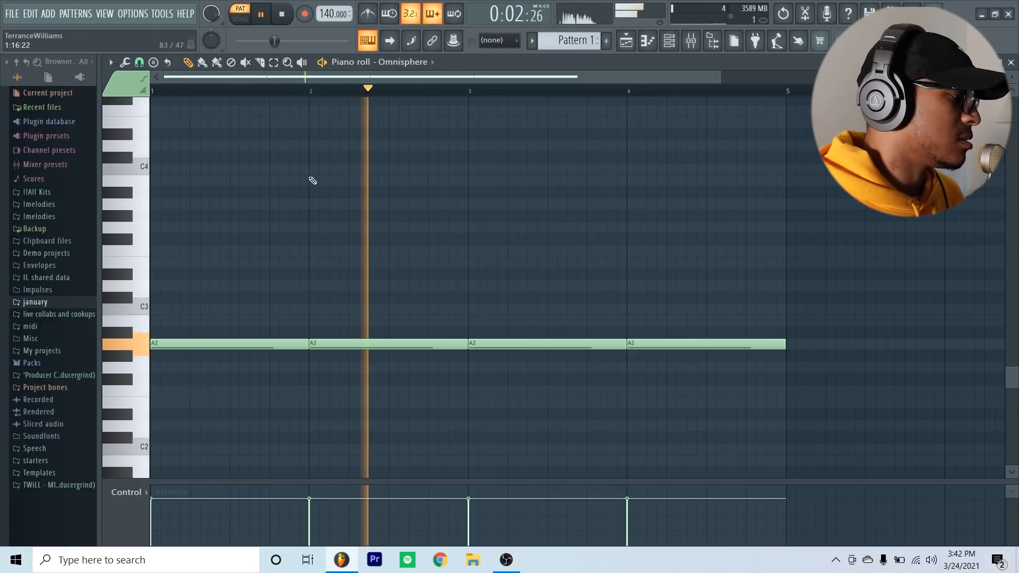
pyautogui.press('space')
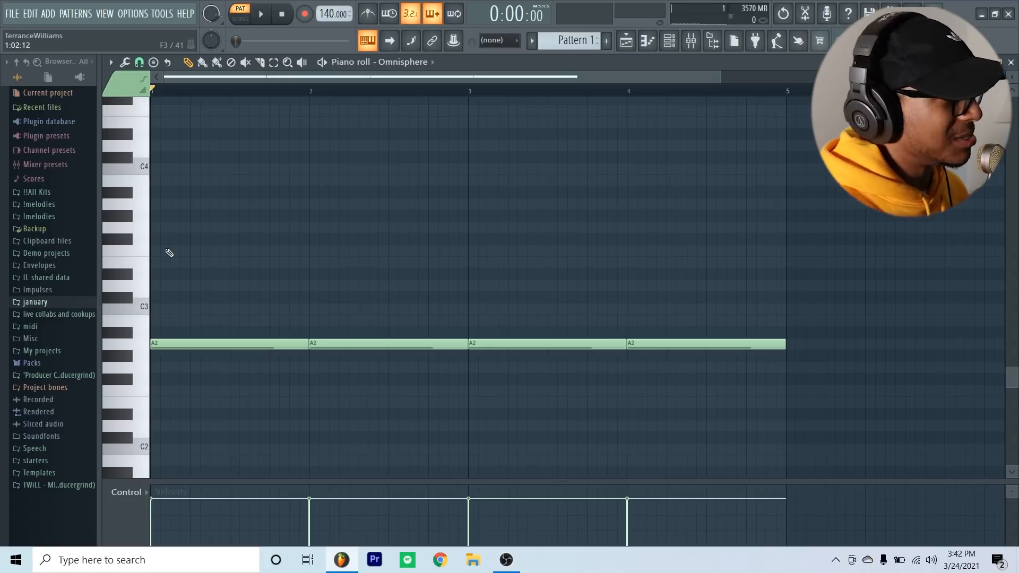
# Duplicate all four A2 notes one octave higher as A3 notes, then clear the selection.
pyautogui.keyDown('ctrl'); pyautogui.moveTo(170, 252); pyautogui.dragTo(803, 345); pyautogui.keyUp('ctrl')
pyautogui.keyDown('ctrl'); pyautogui.click(526, 286); pyautogui.keyUp('ctrl')
pyautogui.keyDown('ctrl'); pyautogui.moveTo(221, 233); pyautogui.dragTo(803, 466); pyautogui.keyUp('ctrl')
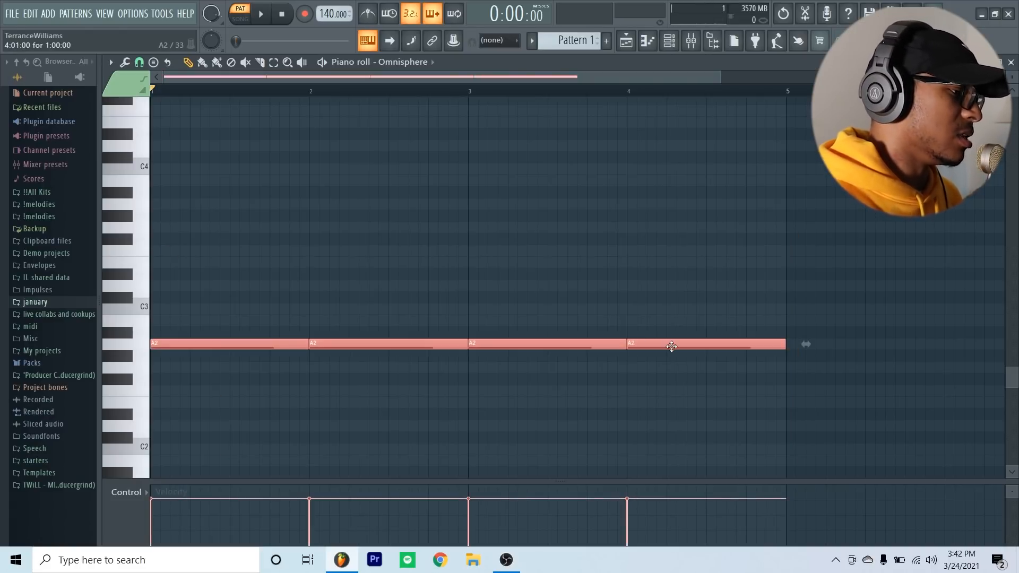
pyautogui.hotkey('ctrl', 'Up')
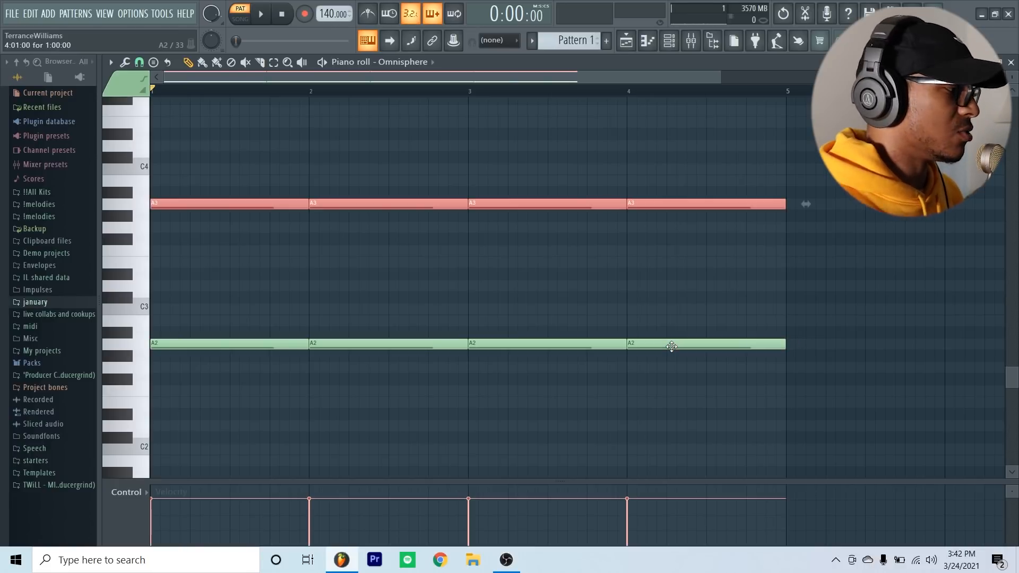
pyautogui.scroll(3, 503, 141)
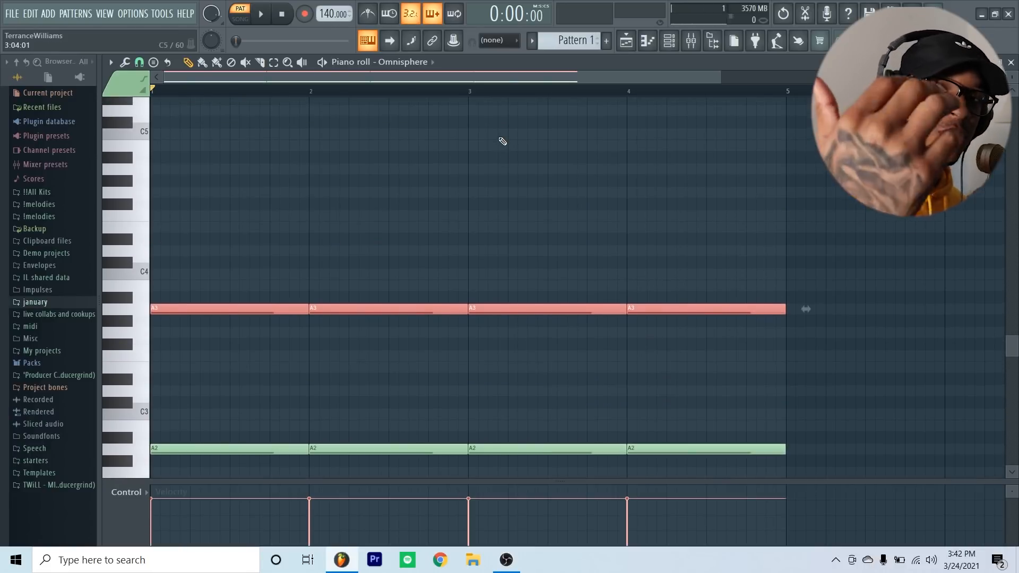
pyautogui.hotkey('ctrl', 'd')
pyautogui.scroll(1, 161, 316)
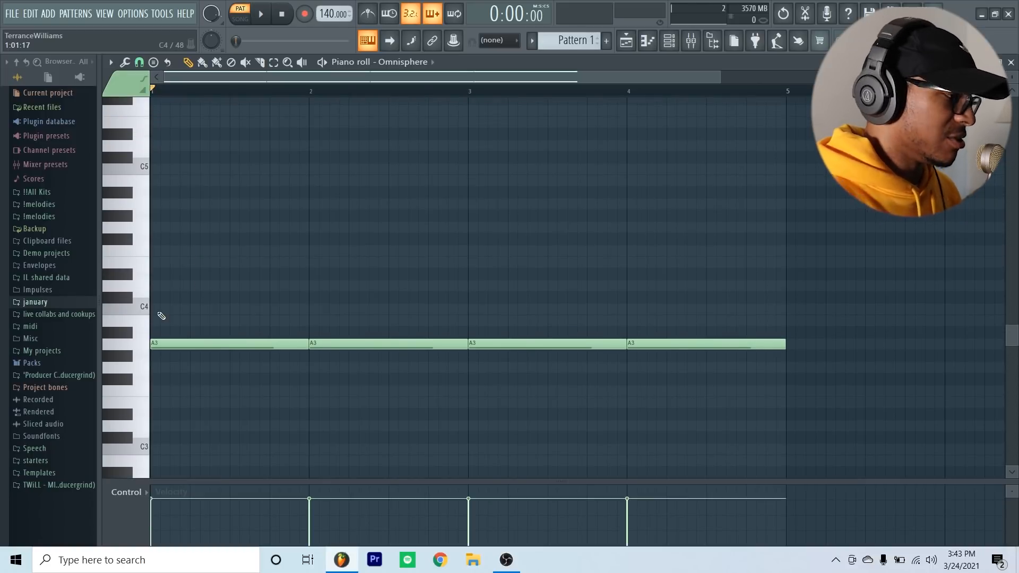
pyautogui.scroll(-1, 161, 316)
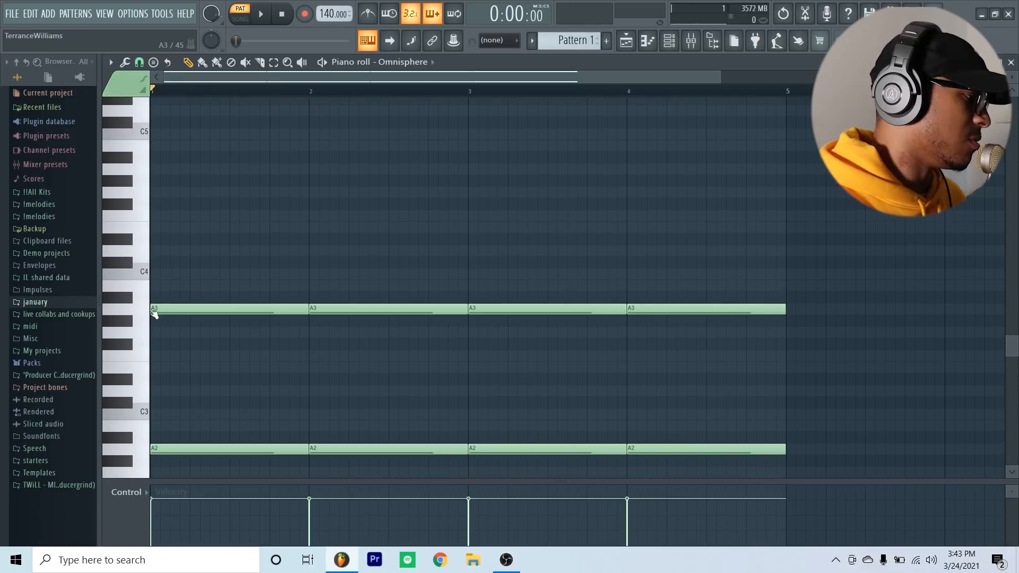
# Count three semitones up from A3 and add a one-bar C4 note at the start of bar 1.
pyautogui.click(127, 298)
pyautogui.click(134, 288)
pyautogui.click(141, 274)
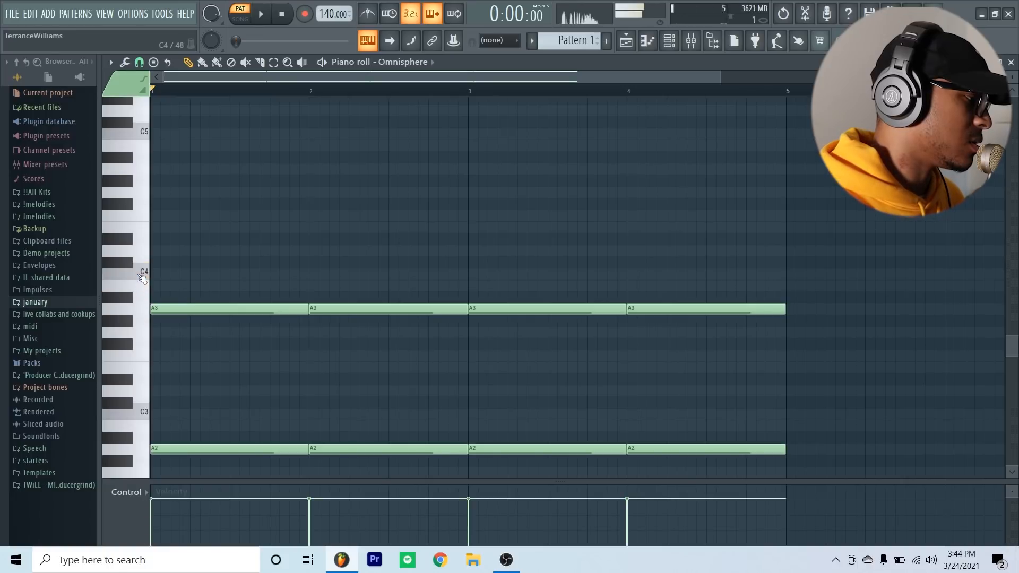
pyautogui.moveTo(159, 274); pyautogui.dragTo(116, 274)
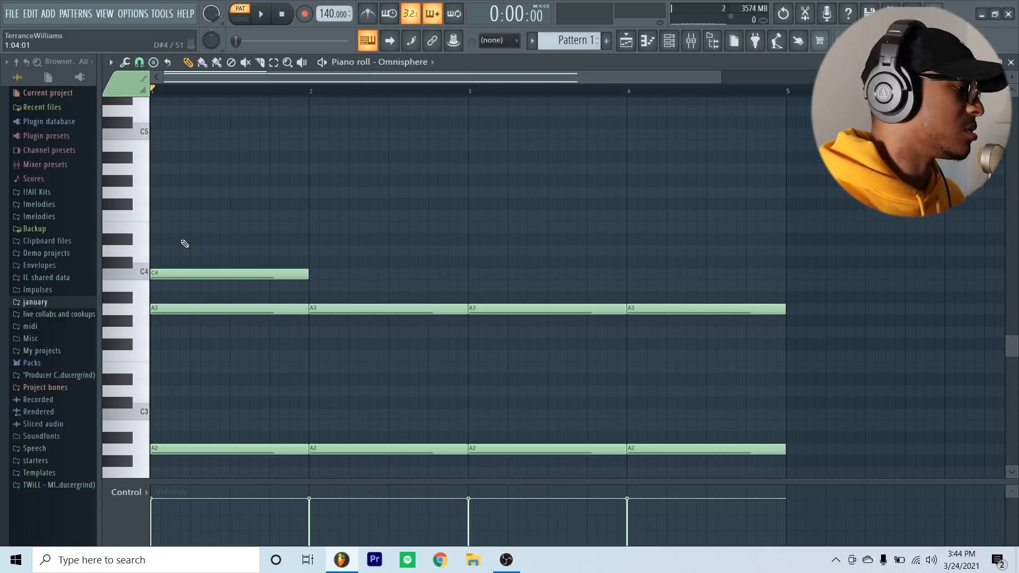
# Count four semitones up from C4 and add a one-bar E4 note at the start of bar 1.
pyautogui.click(128, 263)
pyautogui.click(139, 254)
pyautogui.click(128, 240)
pyautogui.click(140, 233)
pyautogui.moveTo(159, 227); pyautogui.dragTo(130, 227)
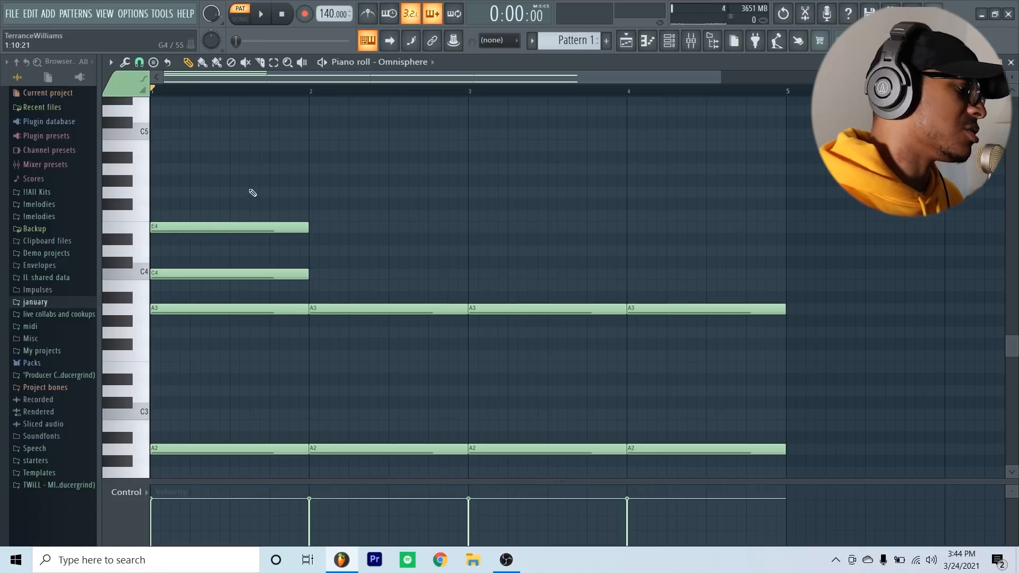
# Play back the minor chord and transpose all notes up one octave.
pyautogui.press('space')
pyautogui.press('space')
pyautogui.hotkey('ctrl', 'Up')
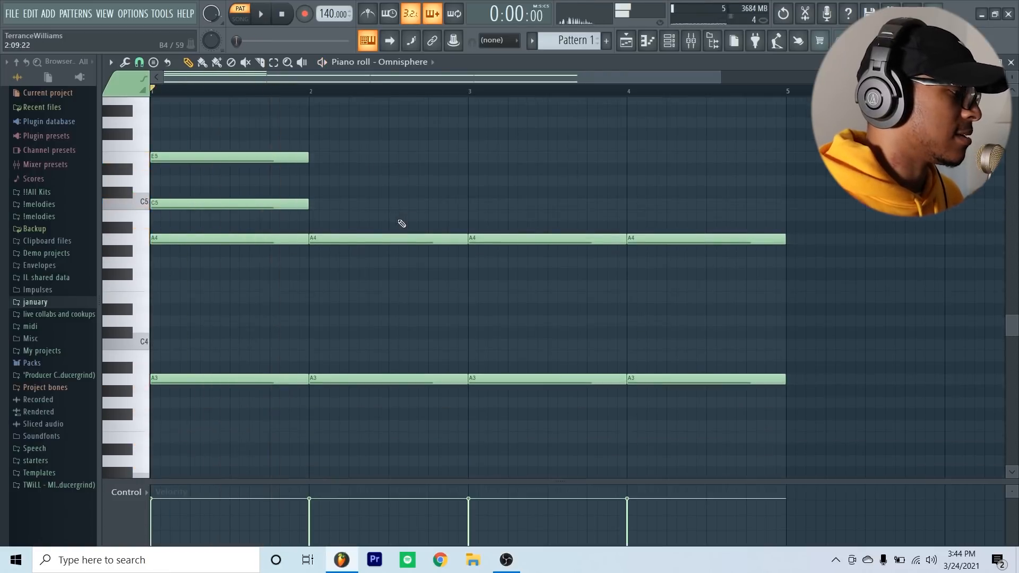
# Add a one-bar E4 note in bar 1 between the A3 and A4 notes and play back the chord.
pyautogui.scroll(-2, 154, 221)
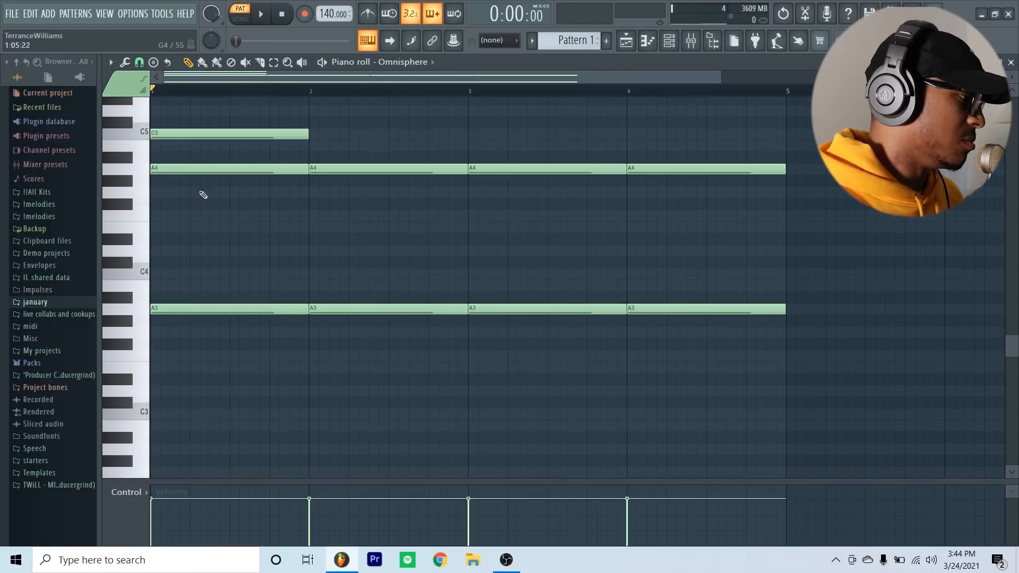
pyautogui.scroll(2, 229, 242)
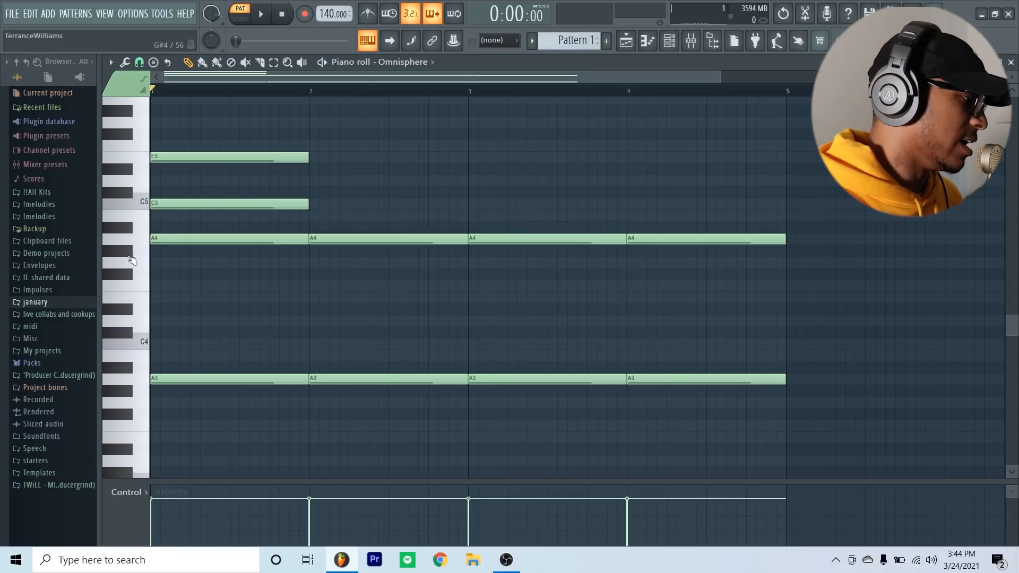
pyautogui.click(131, 272)
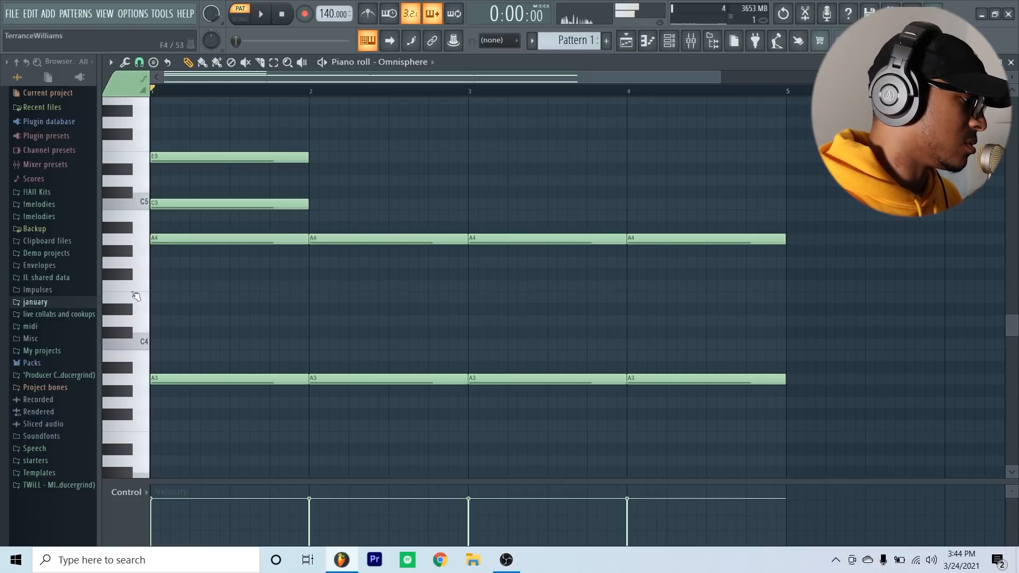
pyautogui.click(154, 297)
pyautogui.press('space')
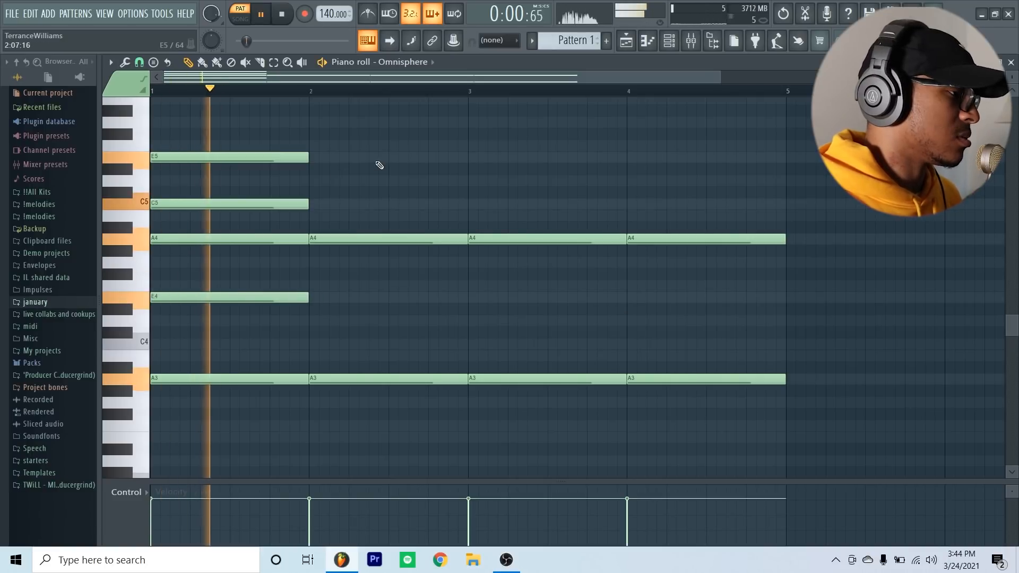
pyautogui.press('space')
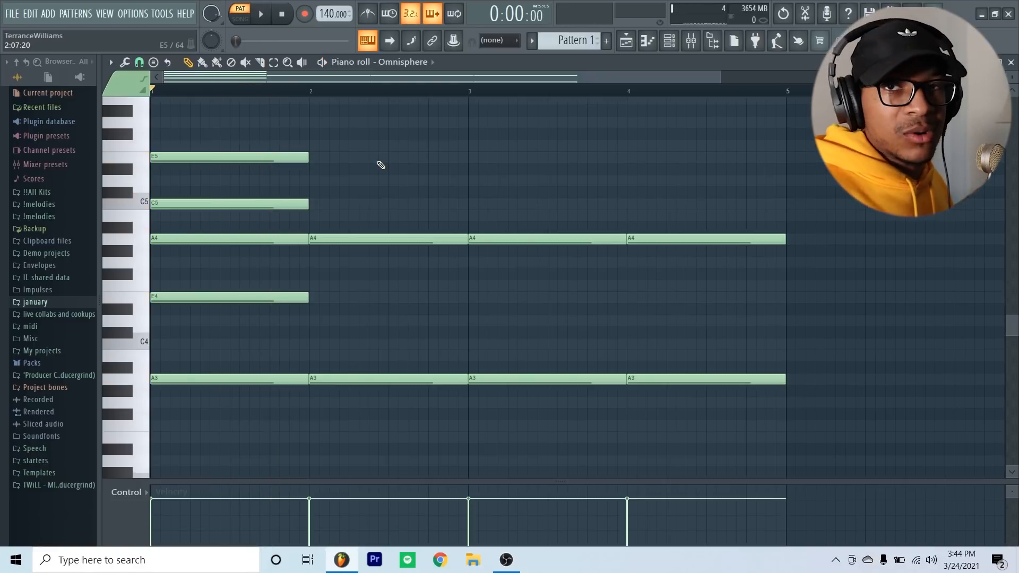
# Shift the C5 note one beat later and the E5 note two beats later in bar 1, and play the result.
pyautogui.scroll(3, 285, 174)
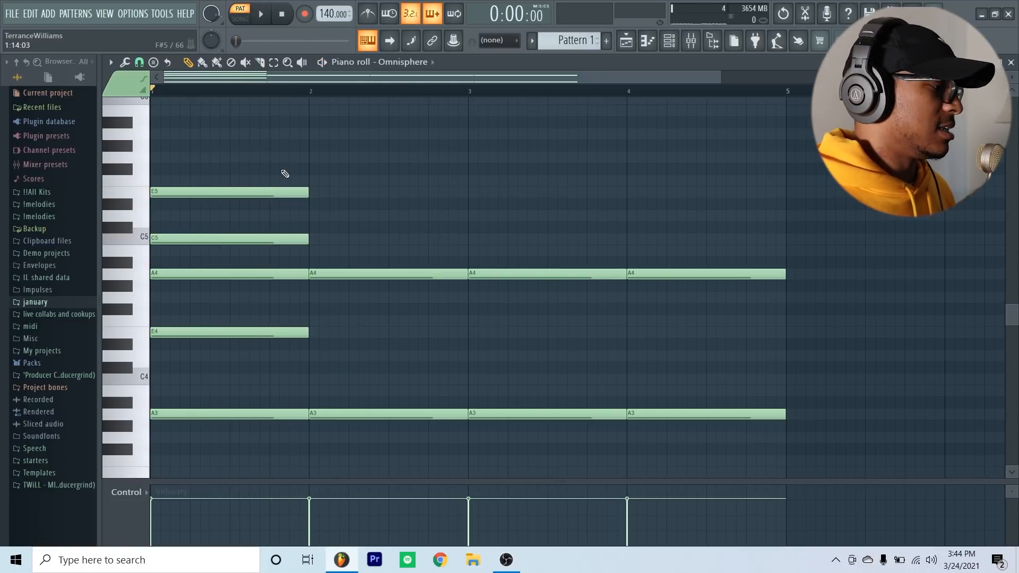
pyautogui.scroll(2, 242, 241)
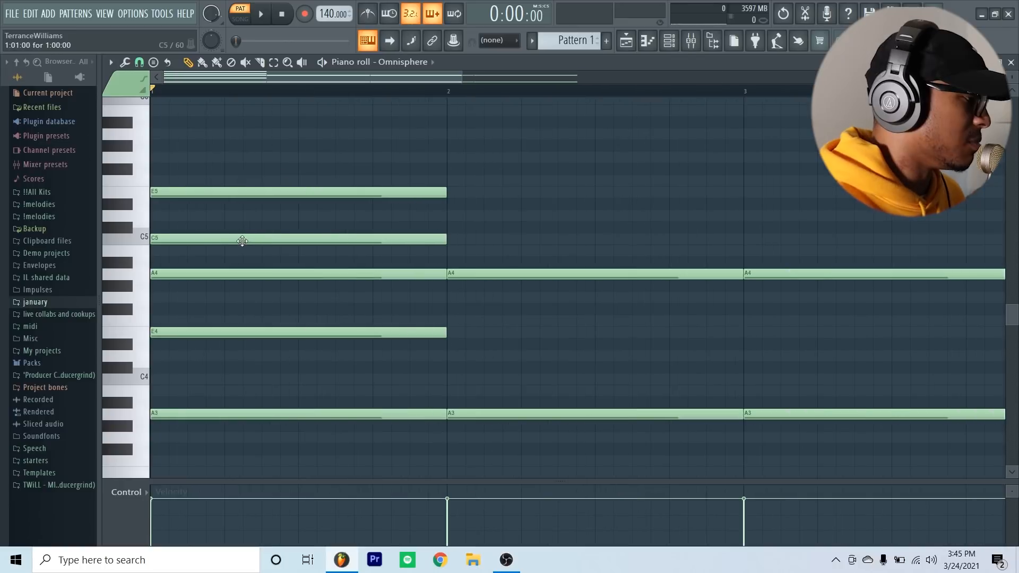
pyautogui.moveTo(219, 243); pyautogui.dragTo(293, 243)
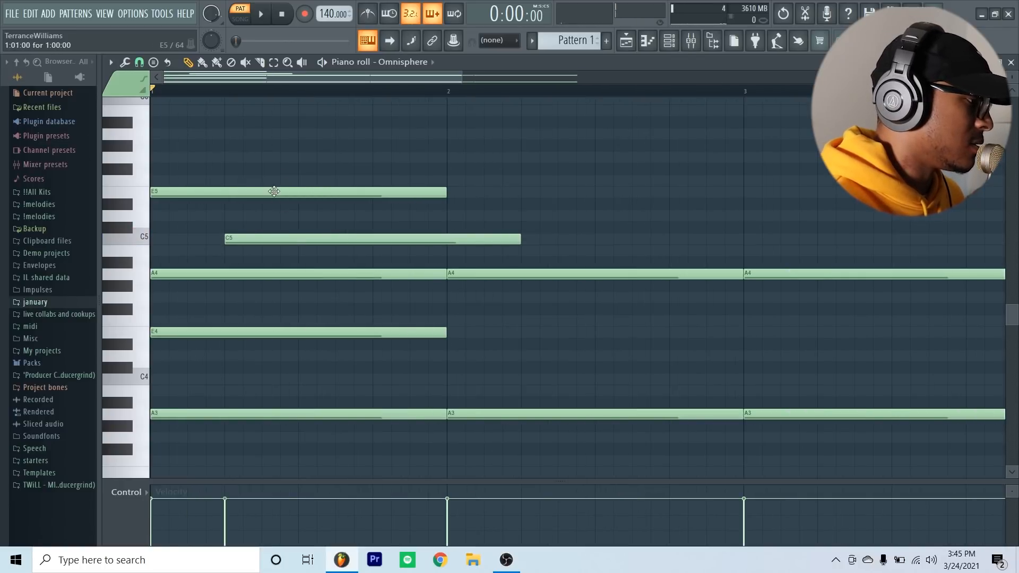
pyautogui.moveTo(265, 192); pyautogui.dragTo(414, 192)
pyautogui.press('space')
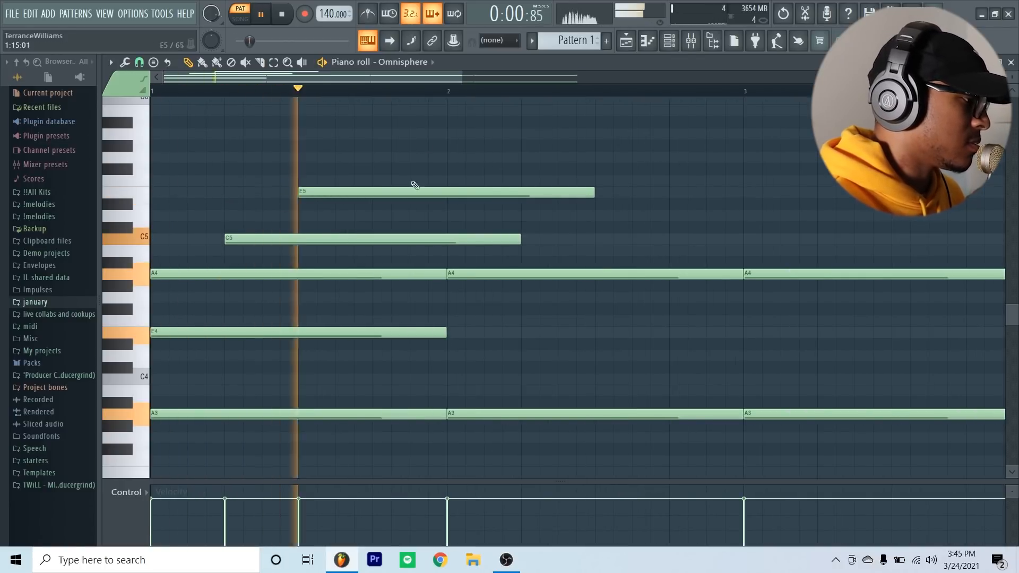
# Slice the C5 note into two equal halves at beat 4 of bar 1.
pyautogui.press('c')
pyautogui.moveTo(372, 210); pyautogui.dragTo(377, 257)
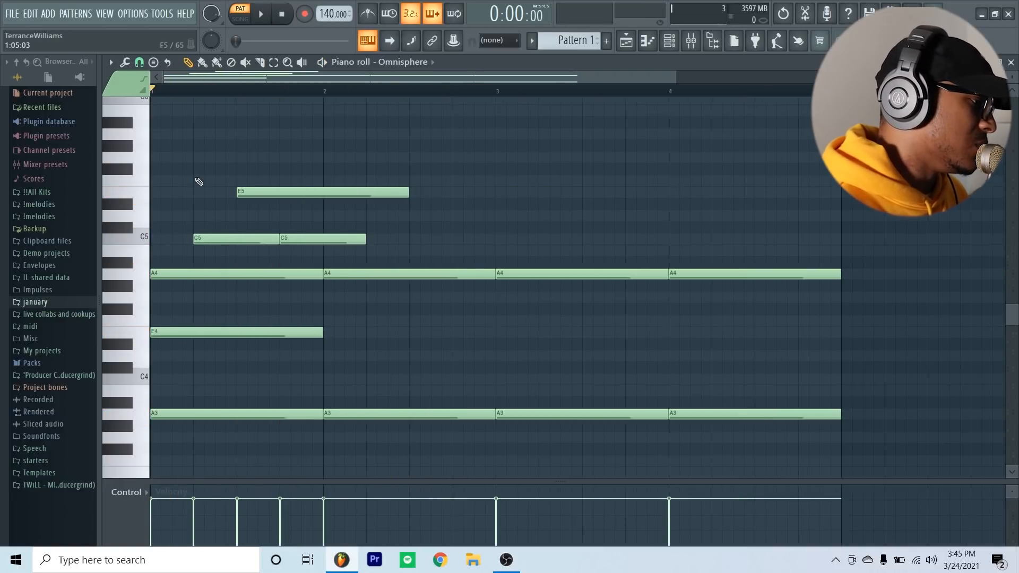
# Raise bar 2's A4 note one octave to A5 and lower the second half of the sliced C5 note to B4.
pyautogui.keyDown('ctrl'); pyautogui.click(420, 275); pyautogui.keyUp('ctrl')
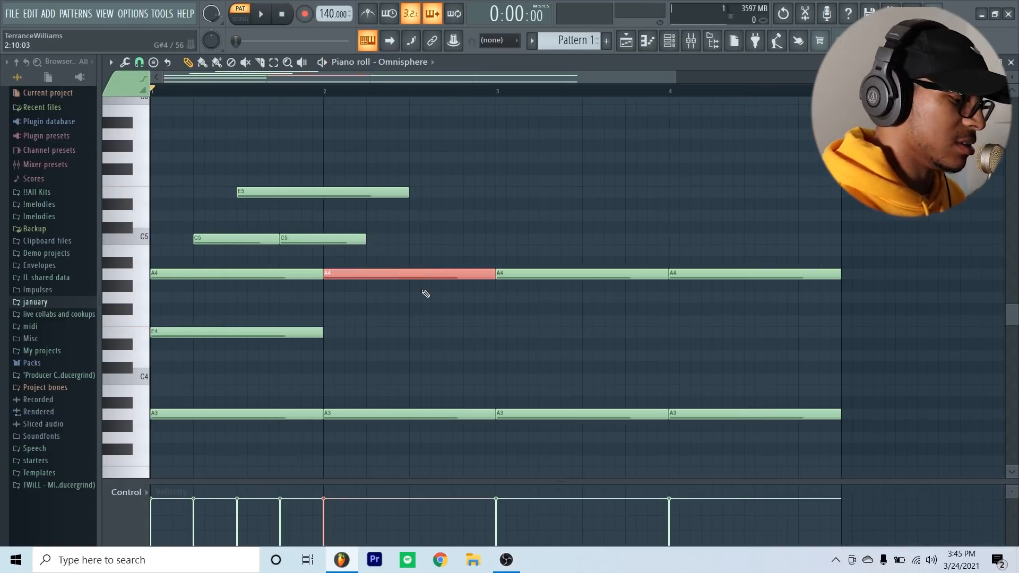
pyautogui.hotkey('ctrl', 'Up')
pyautogui.press('space')
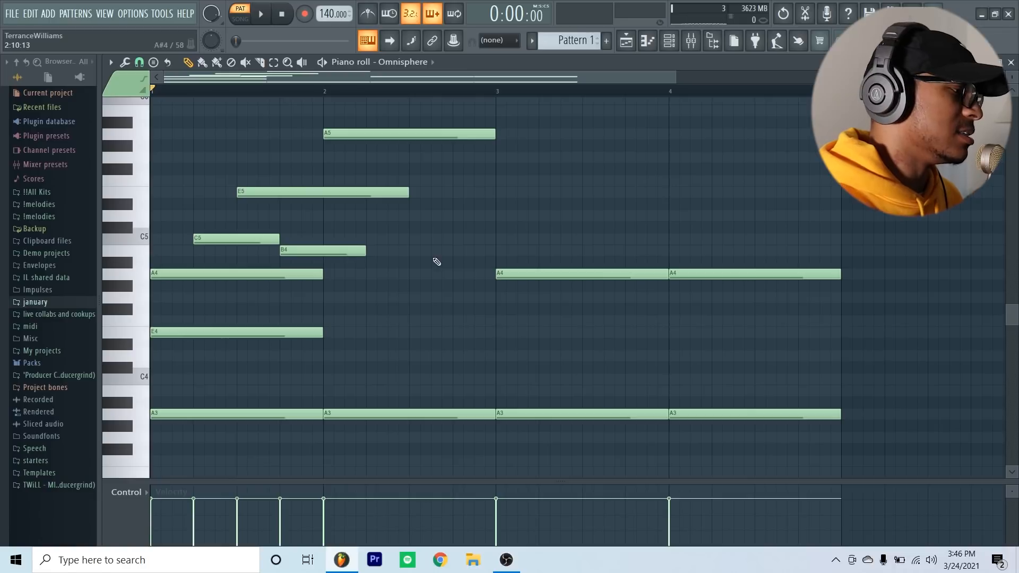
# Add a three-beat E4 note starting on beat 2 of bar 2 and play back the melody.
pyautogui.click(326, 297)
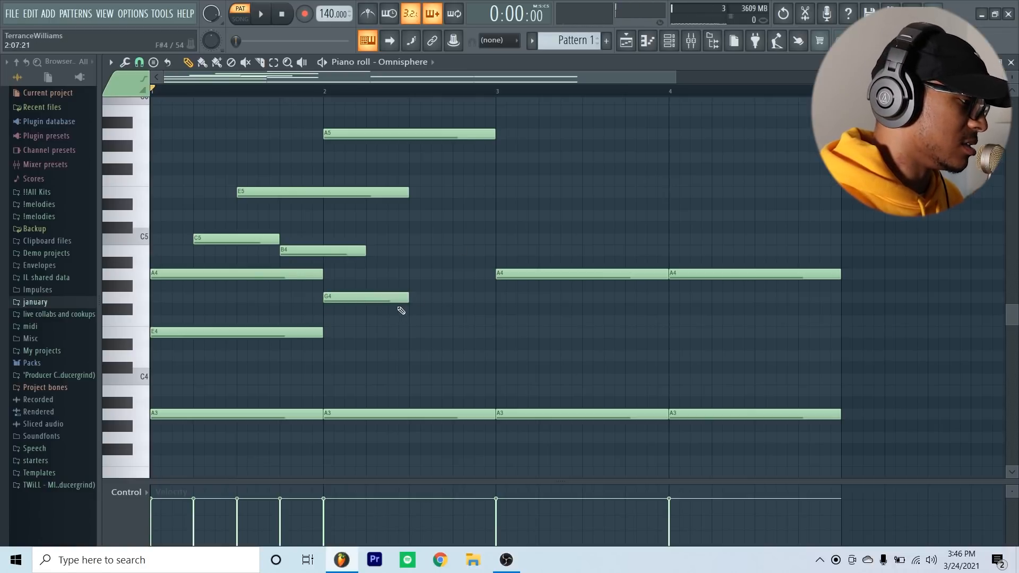
pyautogui.moveTo(424, 301); pyautogui.dragTo(489, 301)
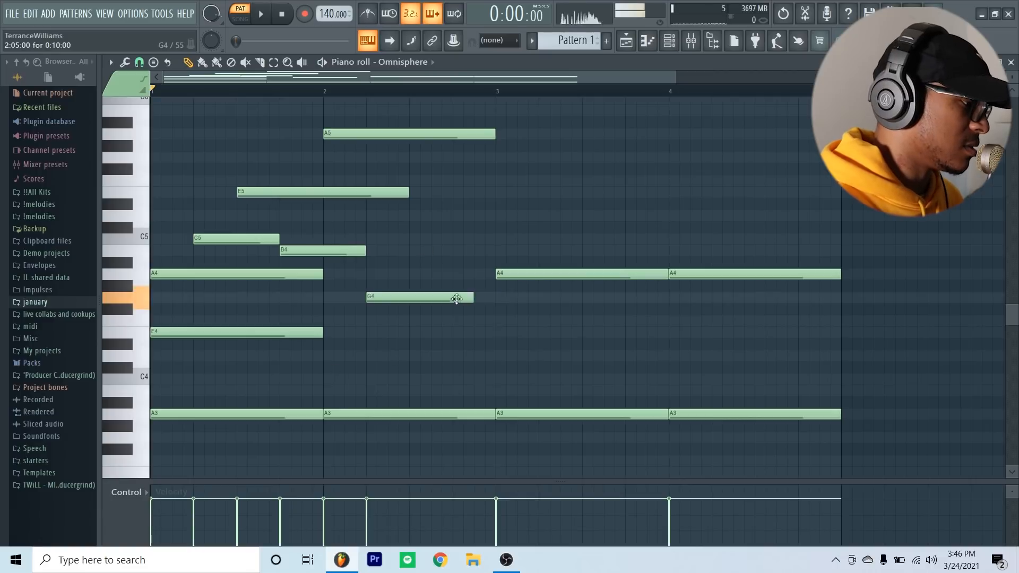
pyautogui.moveTo(457, 300); pyautogui.dragTo(474, 333)
pyautogui.press('space')
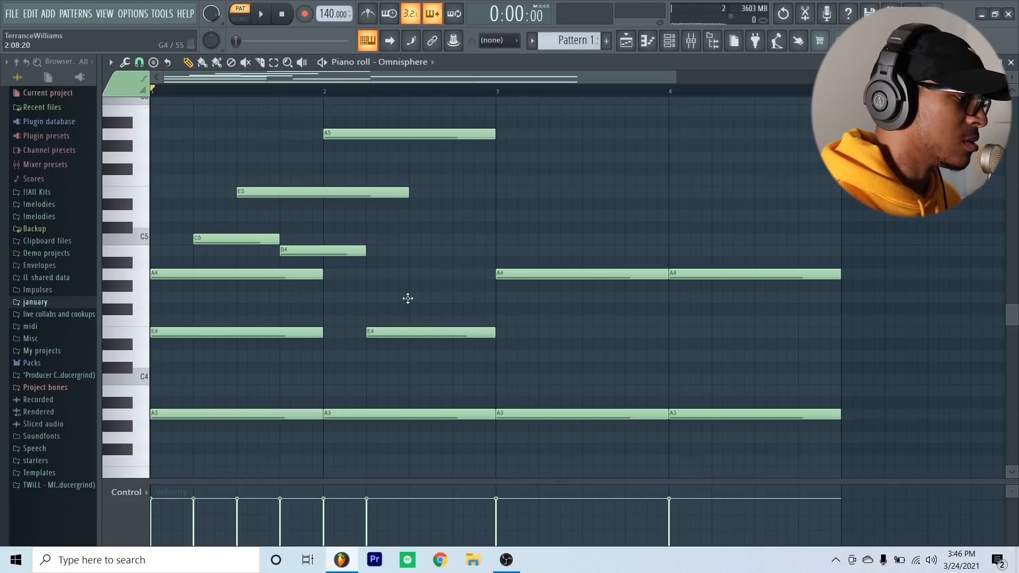
# Add a G4 note on beat 3 and a G#4 note on beat 4 of bar 2.
pyautogui.click(409, 296)
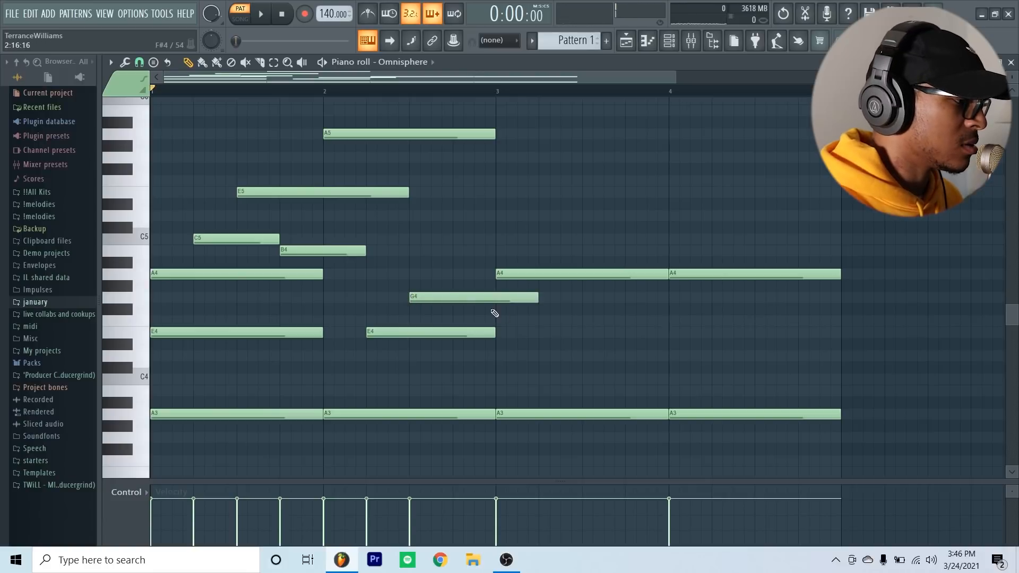
pyautogui.click(451, 288)
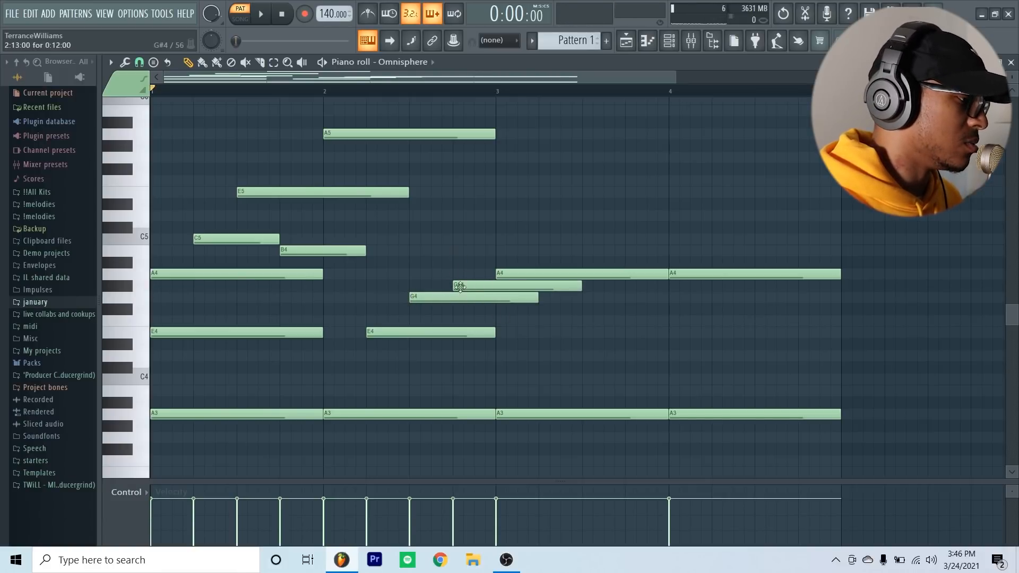
# Apply quick legato to the G4 and G#4 notes in bar 2 to make each one beat long, deselect them and play back.
pyautogui.moveTo(453, 256); pyautogui.dragTo(478, 302)
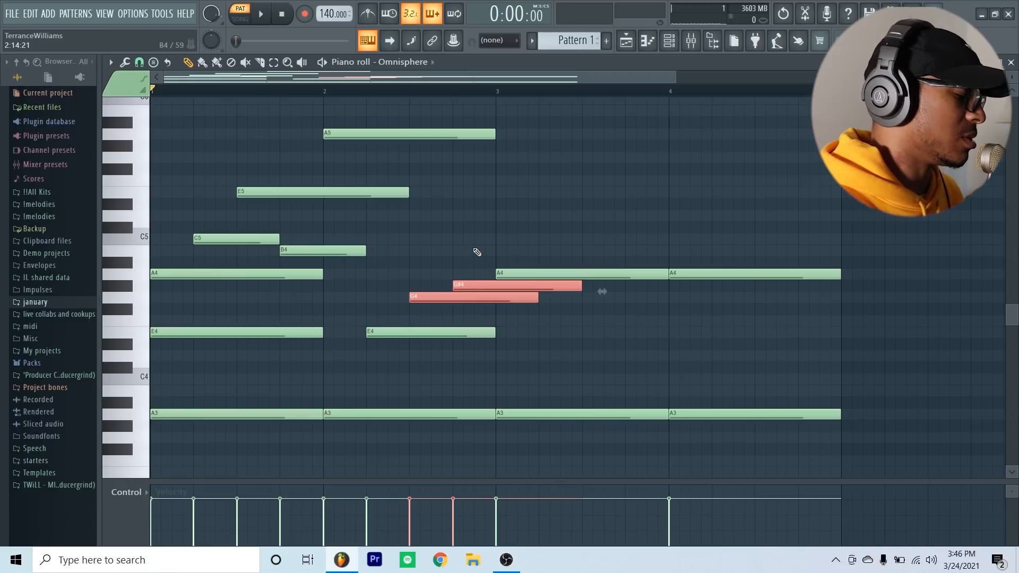
pyautogui.hotkey('ctrl', 'l')
pyautogui.keyDown('ctrl'); pyautogui.click(451, 267); pyautogui.keyUp('ctrl')
pyautogui.moveTo(419, 258); pyautogui.dragTo(467, 304)
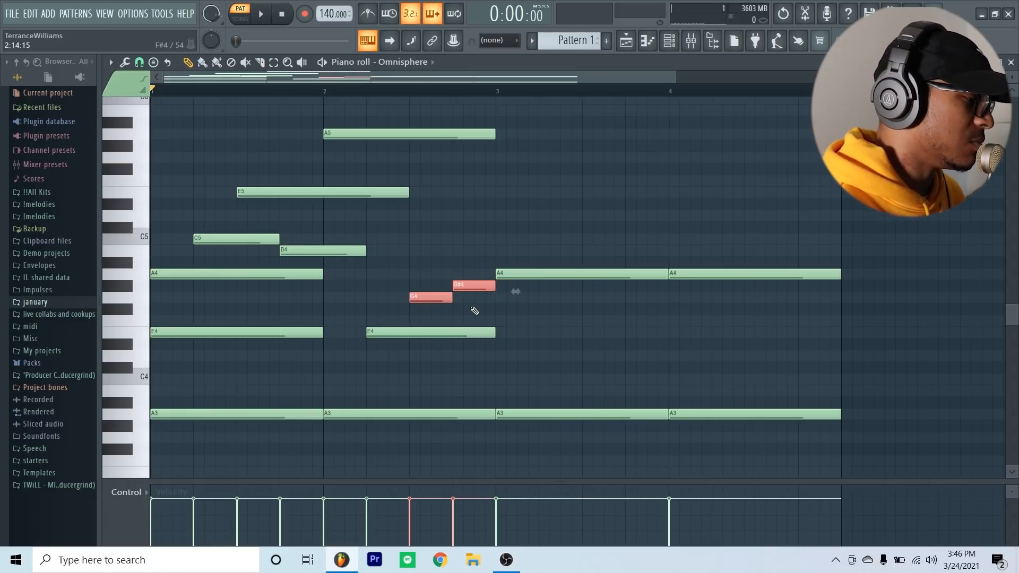
pyautogui.moveTo(414, 248); pyautogui.dragTo(474, 312)
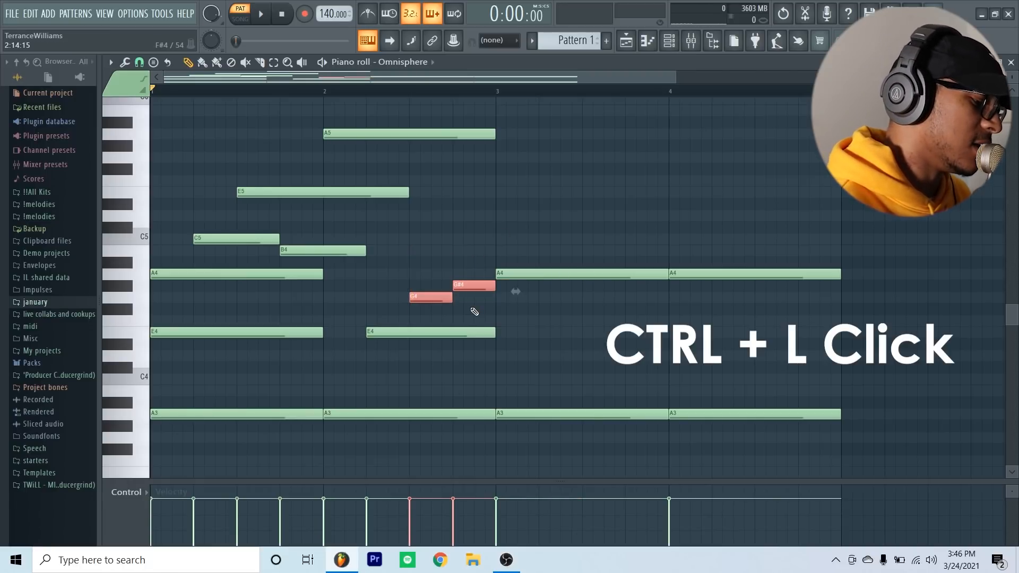
pyautogui.keyDown('ctrl'); pyautogui.click(528, 231); pyautogui.keyUp('ctrl')
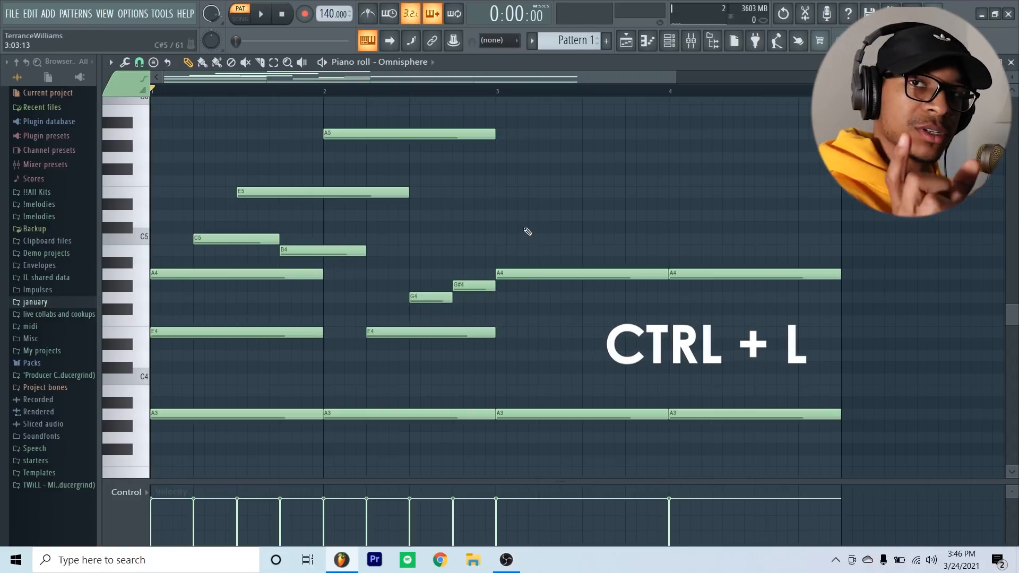
pyautogui.press('space')
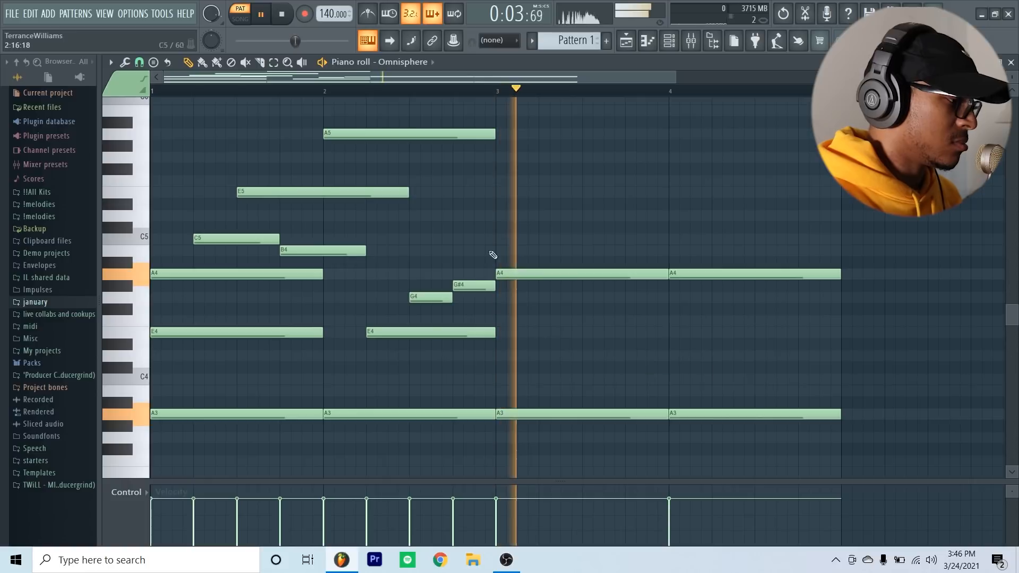
# Replace bar 2's G#4 note with two half-beat E4 notes on beat 4, keeping the preceding E4 two beats long, and play back.
pyautogui.press('space')
pyautogui.moveTo(472, 288); pyautogui.dragTo(475, 342)
pyautogui.keyDown('ctrl'); pyautogui.click(449, 333); pyautogui.keyUp('ctrl')
pyautogui.press('space')
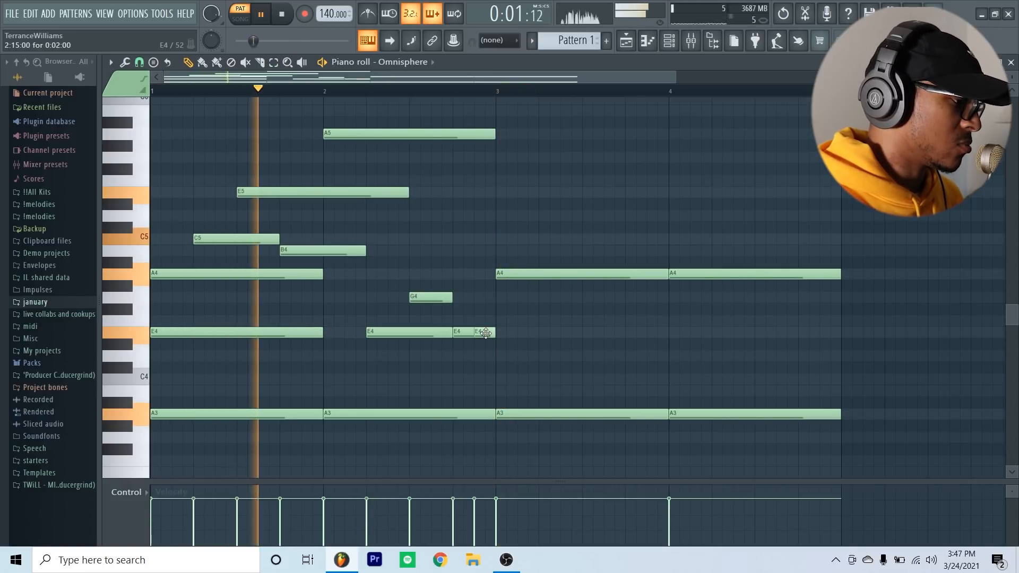
pyautogui.keyDown('ctrl'); pyautogui.click(484, 332); pyautogui.keyUp('ctrl')
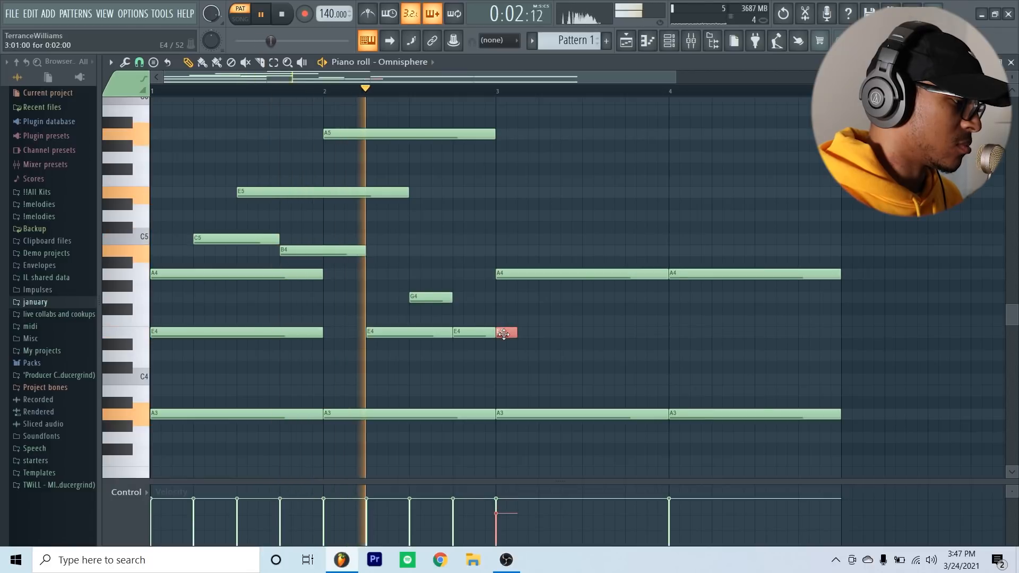
pyautogui.keyDown('ctrl'); pyautogui.click(483, 315); pyautogui.keyUp('ctrl')
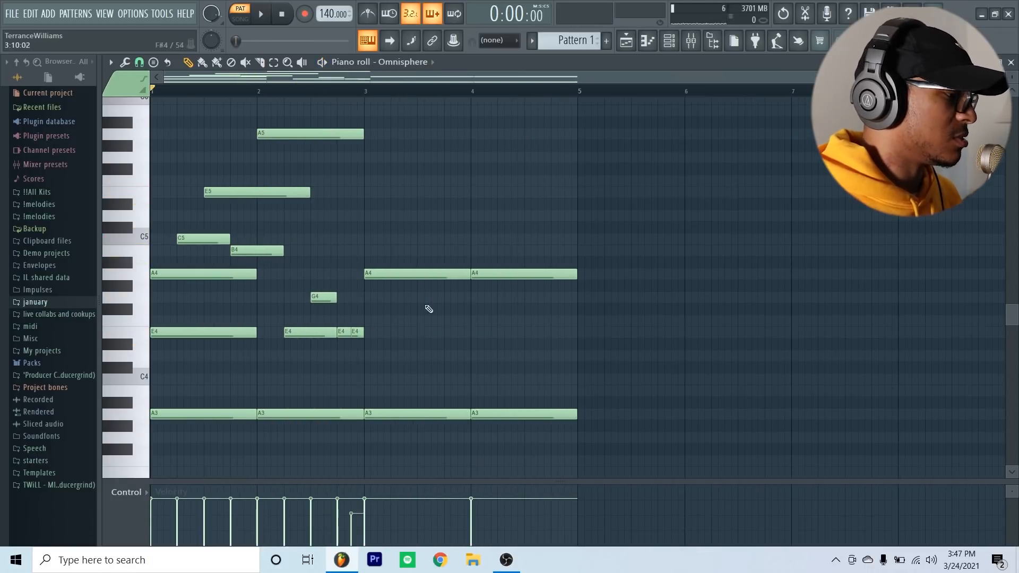
# Delete the A4 and A3 notes in bars 3 and 4.
pyautogui.rightClick(432, 274)
pyautogui.scroll(-3, 462, 334)
pyautogui.rightClick(463, 332)
pyautogui.rightClick(499, 331)
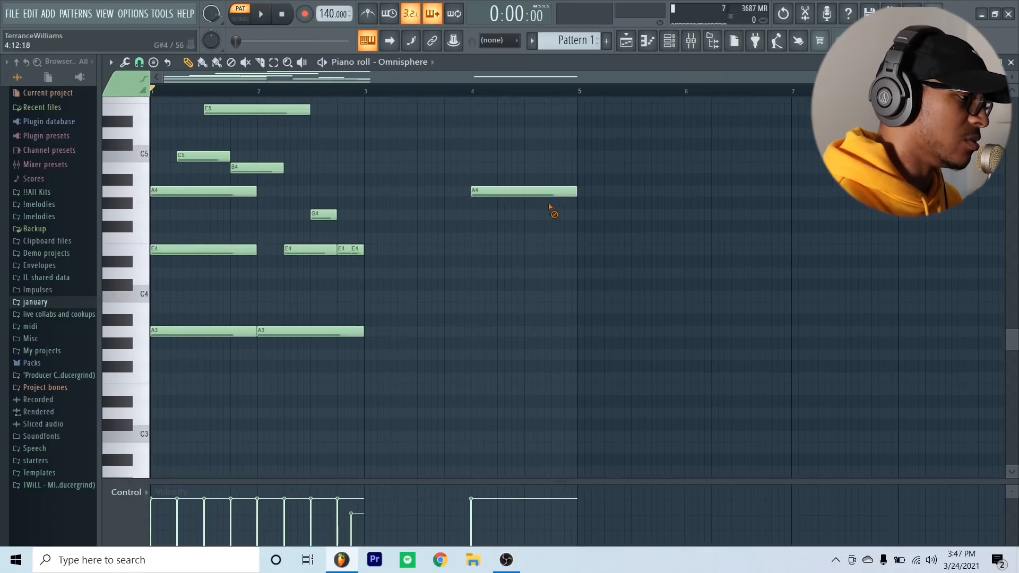
pyautogui.rightClick(547, 192)
# Duplicate the notes of bars 1–2 into bars 3–4 and clear the time selection.
pyautogui.scroll(5, 547, 192)
pyautogui.moveTo(152, 93); pyautogui.dragTo(366, 92)
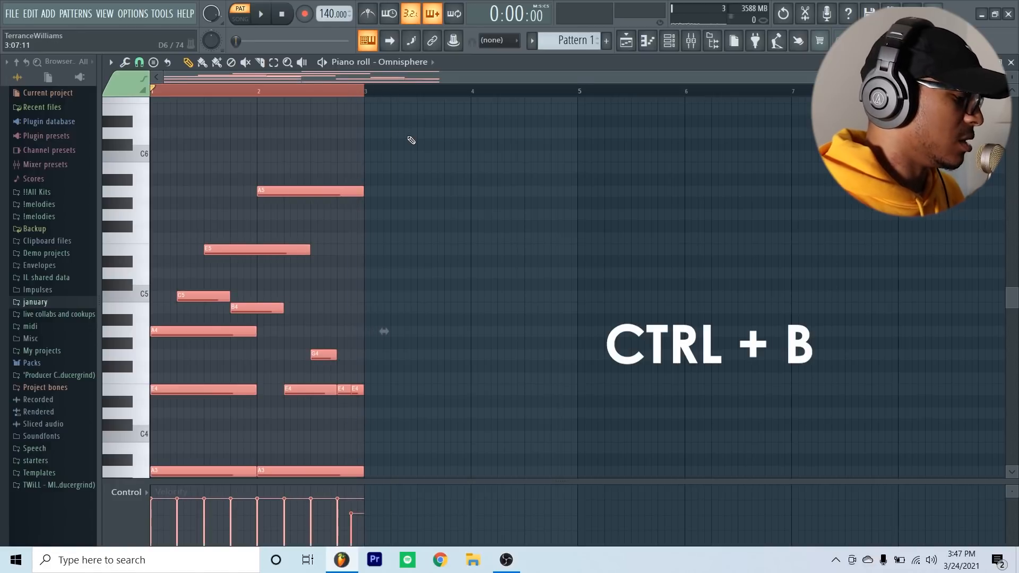
pyautogui.hotkey('ctrl', 'b')
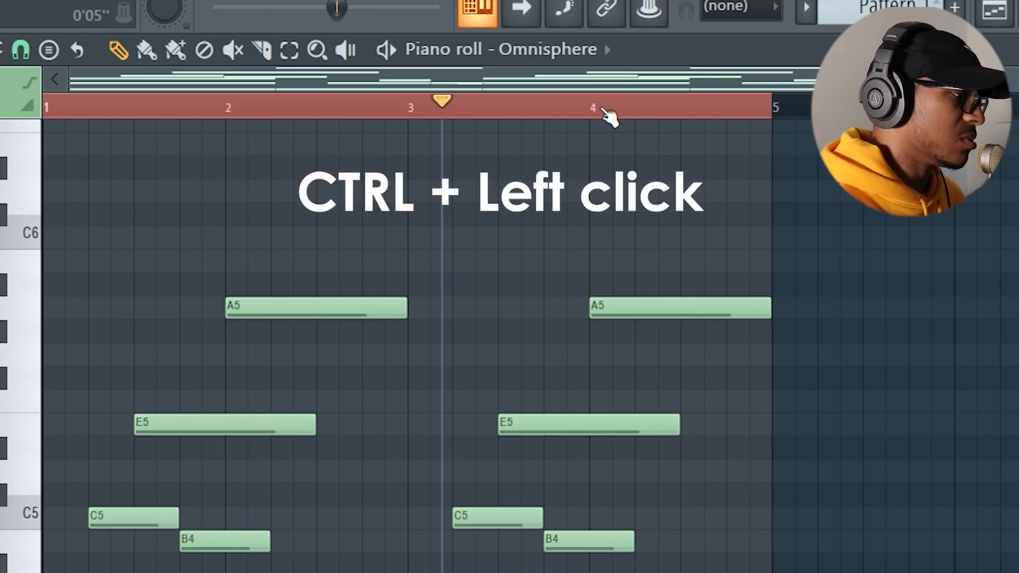
pyautogui.keyDown('ctrl'); pyautogui.click(605, 111); pyautogui.keyUp('ctrl')
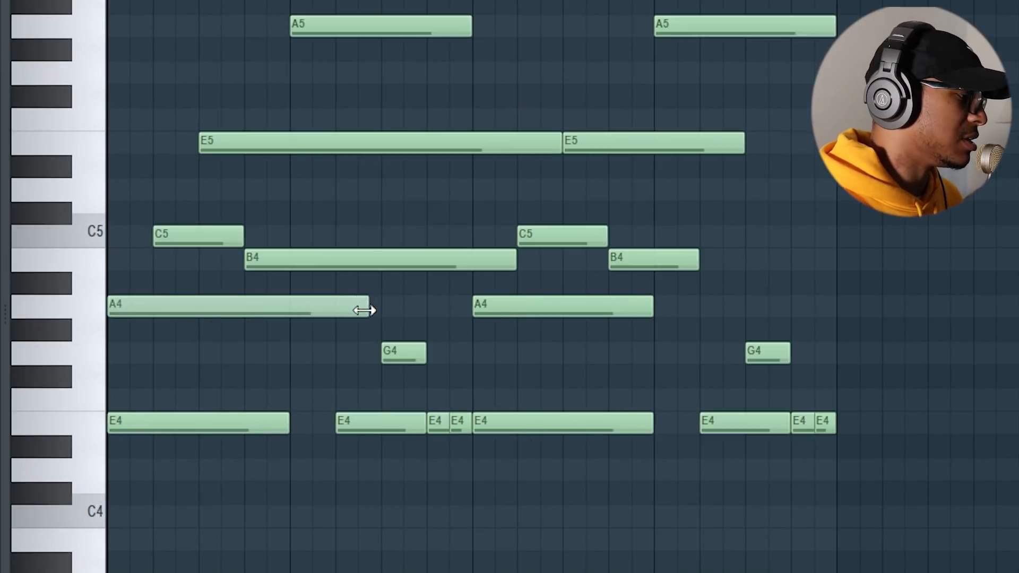
# Lengthen the E5, B4, A4, first E4 and A5 notes of bars 1–2 so they sustain until the following note.
pyautogui.moveTo(371, 308)
pyautogui.mouseDown()
pyautogui.moveTo(440, 312)
pyautogui.moveTo(380, 308)
pyautogui.mouseUp()
pyautogui.moveTo(285, 420); pyautogui.dragTo(332, 421)
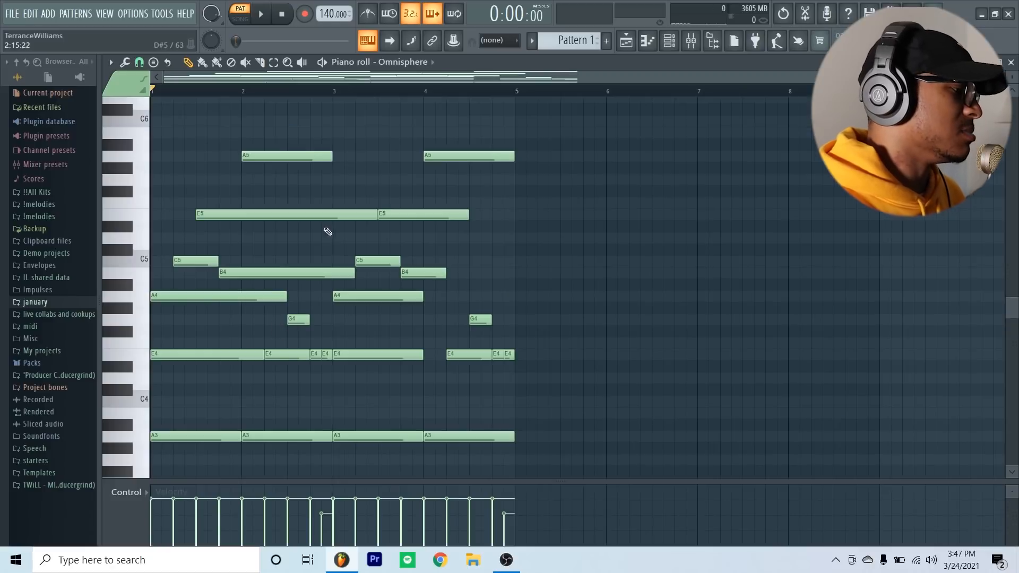
pyautogui.moveTo(471, 25); pyautogui.dragTo(632, 27)
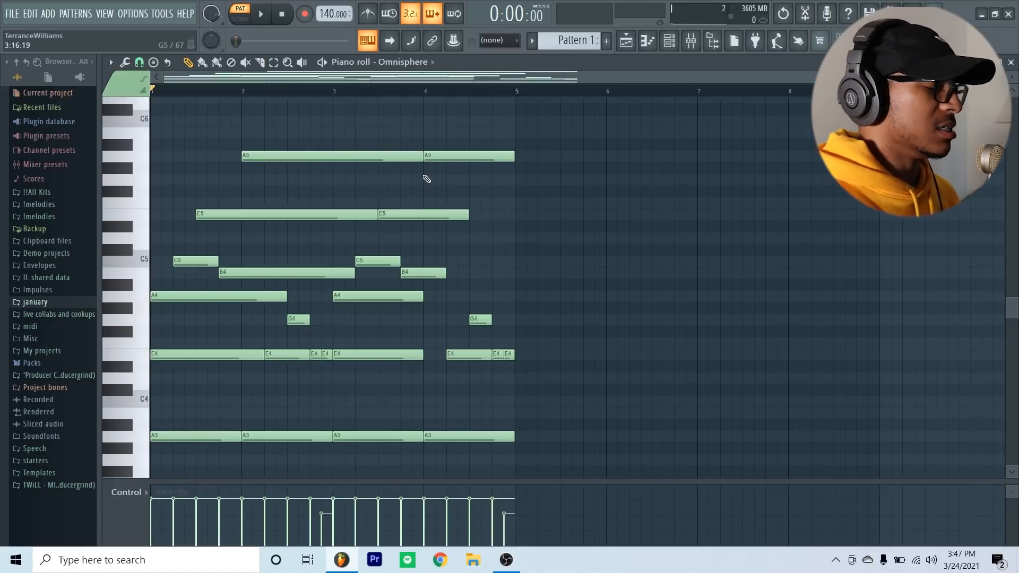
pyautogui.scroll(-3, 406, 275)
pyautogui.moveTo(386, 229); pyautogui.dragTo(407, 242)
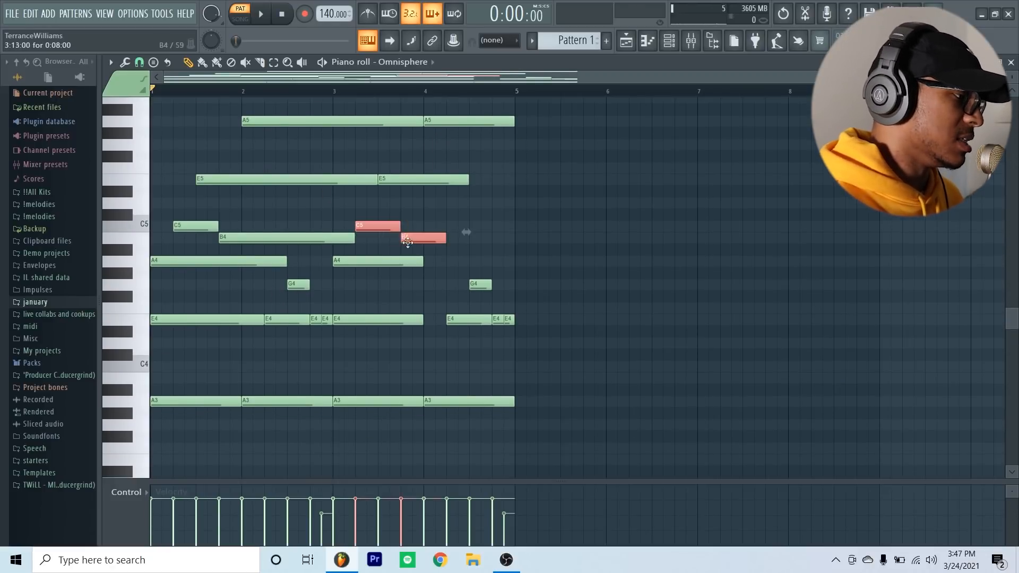
pyautogui.click(424, 226)
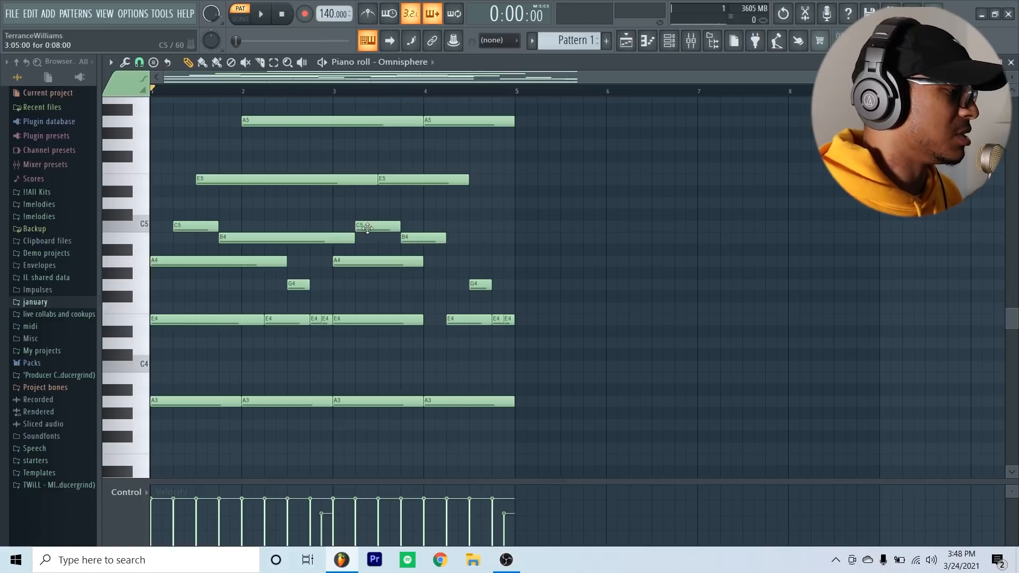
pyautogui.moveTo(374, 211); pyautogui.dragTo(411, 237)
pyautogui.rightClick(419, 217)
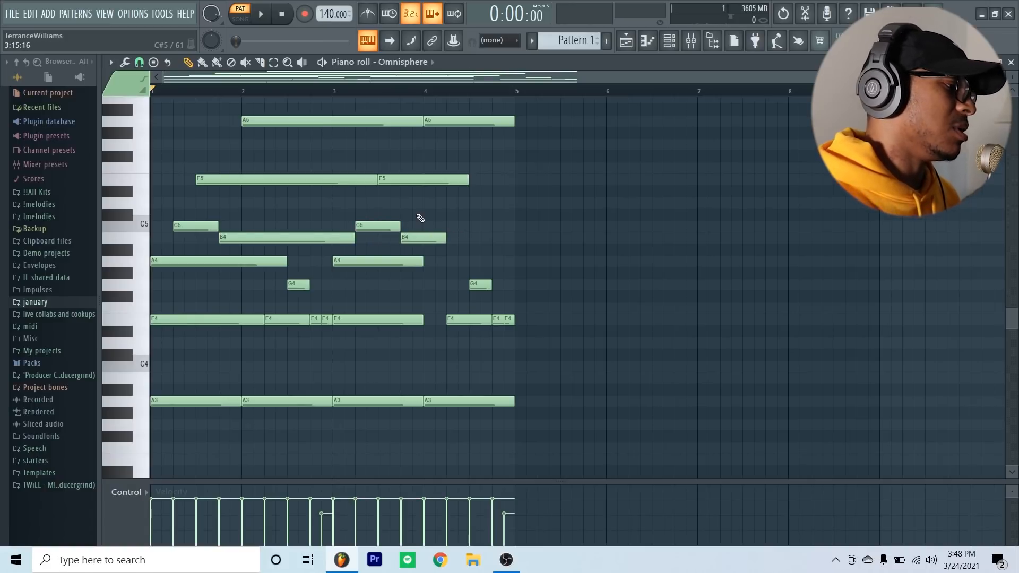
# Play back the four bars and lengthen both G4 notes and the last E5 and B4 notes to their bar ends.
pyautogui.press('space')
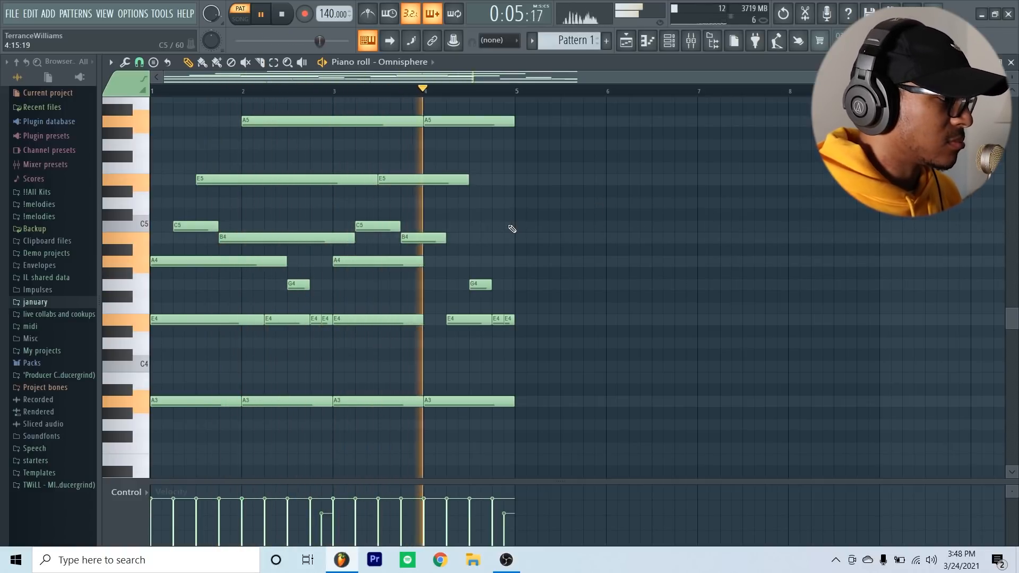
pyautogui.press('space')
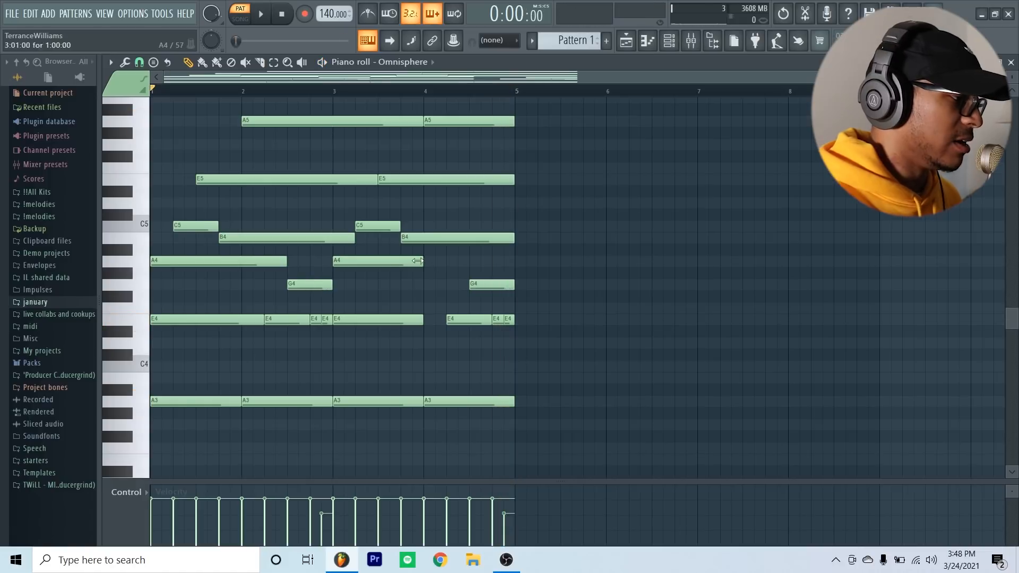
pyautogui.keyDown('ctrl'); pyautogui.moveTo(427, 228); pyautogui.dragTo(420, 265); pyautogui.keyUp('ctrl')
pyautogui.keyDown('ctrl'); pyautogui.click(444, 258); pyautogui.keyUp('ctrl')
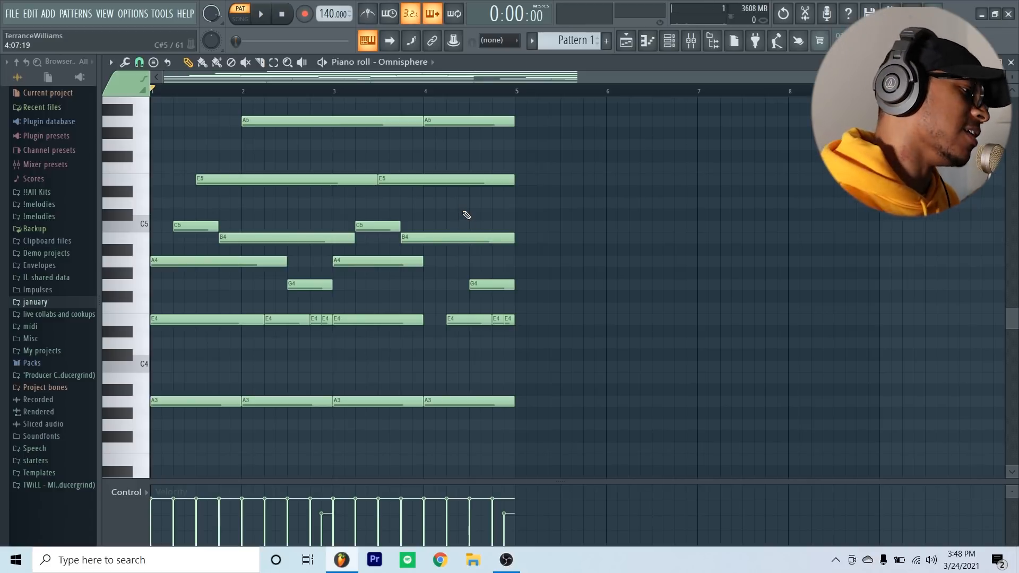
# Try extending bar 2's G4 note to the end of bar 3 during playback, and undo it.
pyautogui.press('space')
pyautogui.moveTo(333, 284); pyautogui.dragTo(423, 285)
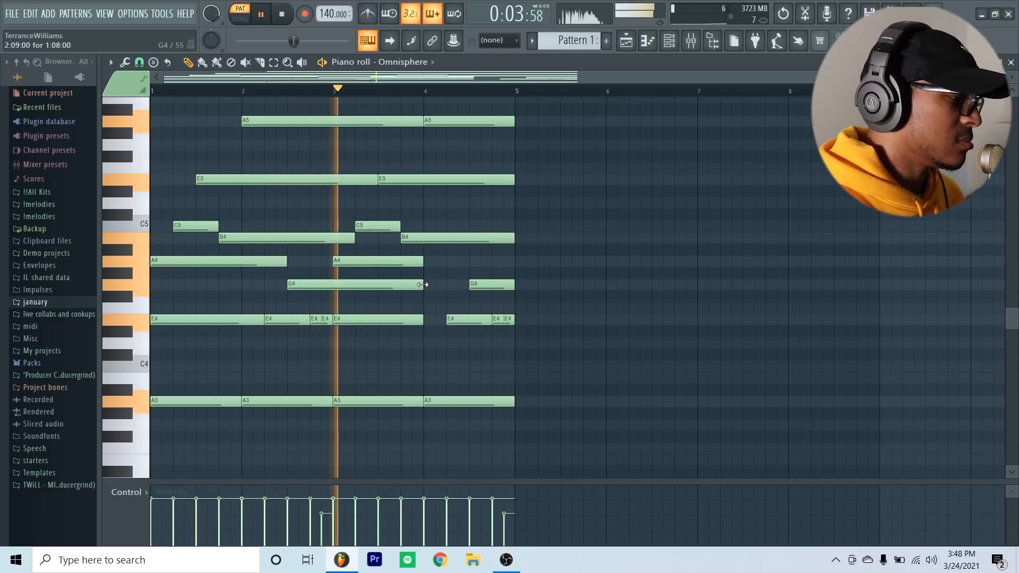
pyautogui.hotkey('ctrl', 'z')
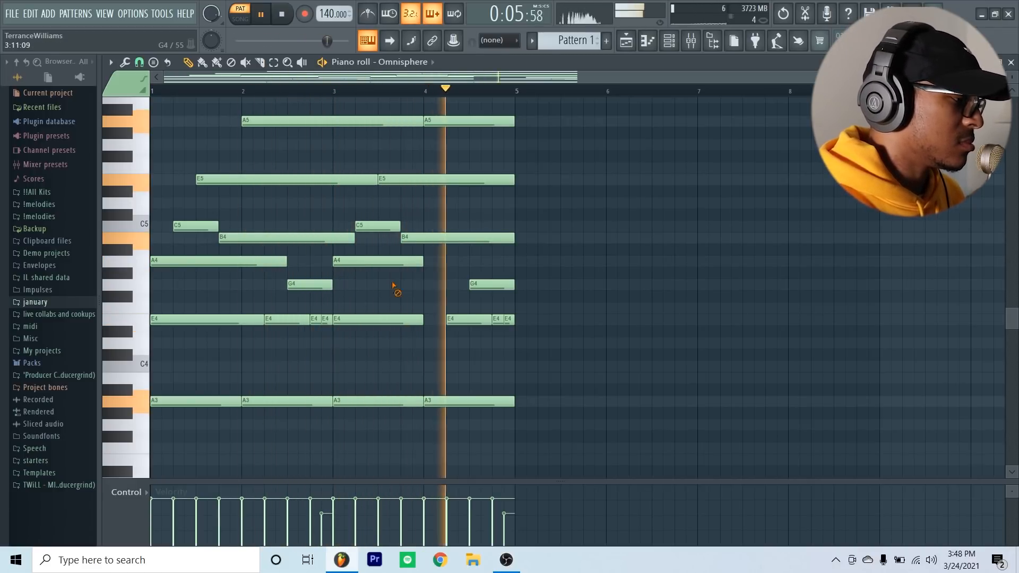
# Shorten bar 4's A3 note to three beats and place a copy right after it, lowered two semitones to G3.
pyautogui.press('space')
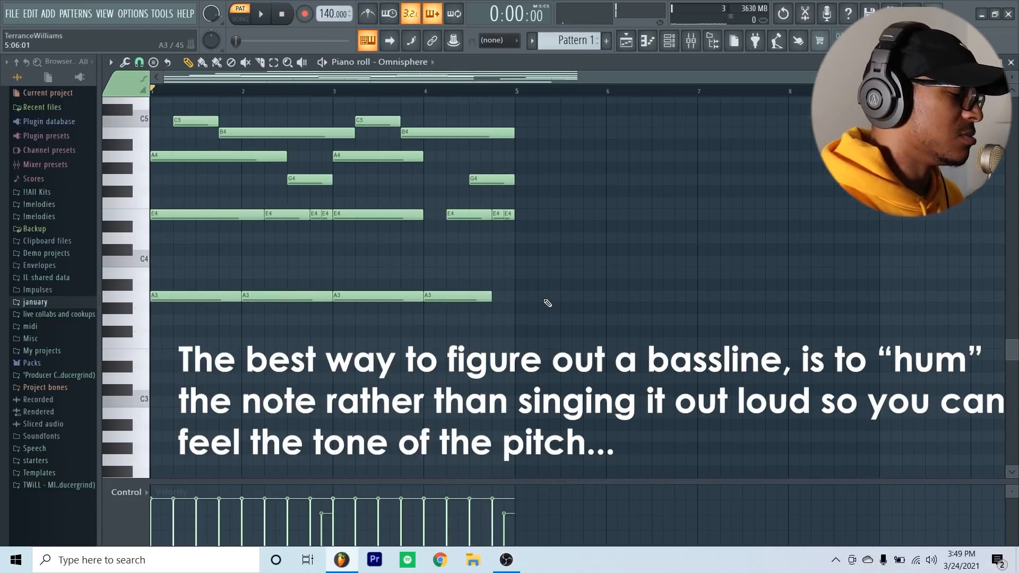
pyautogui.press('space')
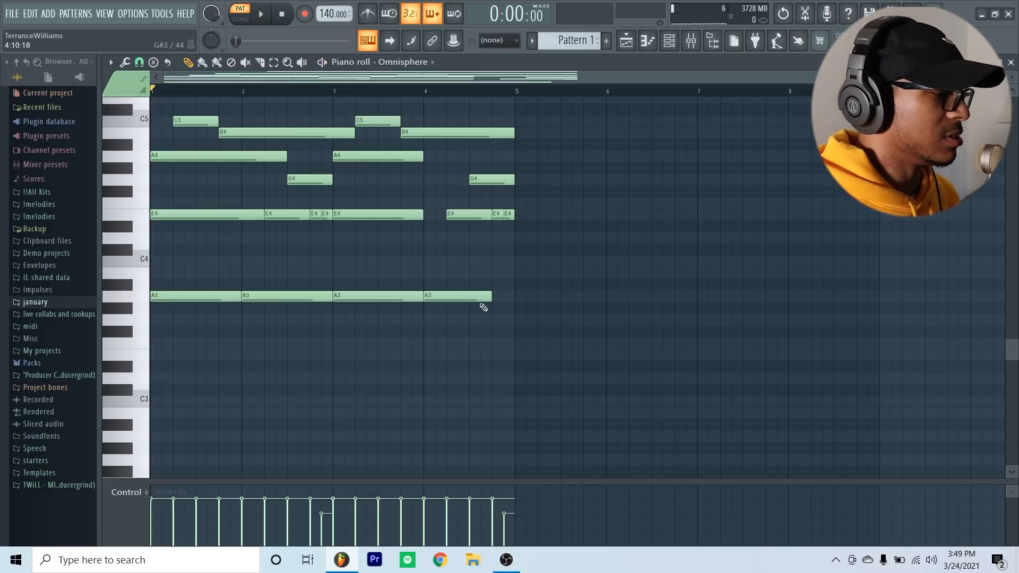
pyautogui.click(498, 298)
pyautogui.keyDown('ctrl'); pyautogui.click(528, 297); pyautogui.keyUp('ctrl')
pyautogui.hotkey('shift', 'Down')
pyautogui.hotkey('shift', 'Down')
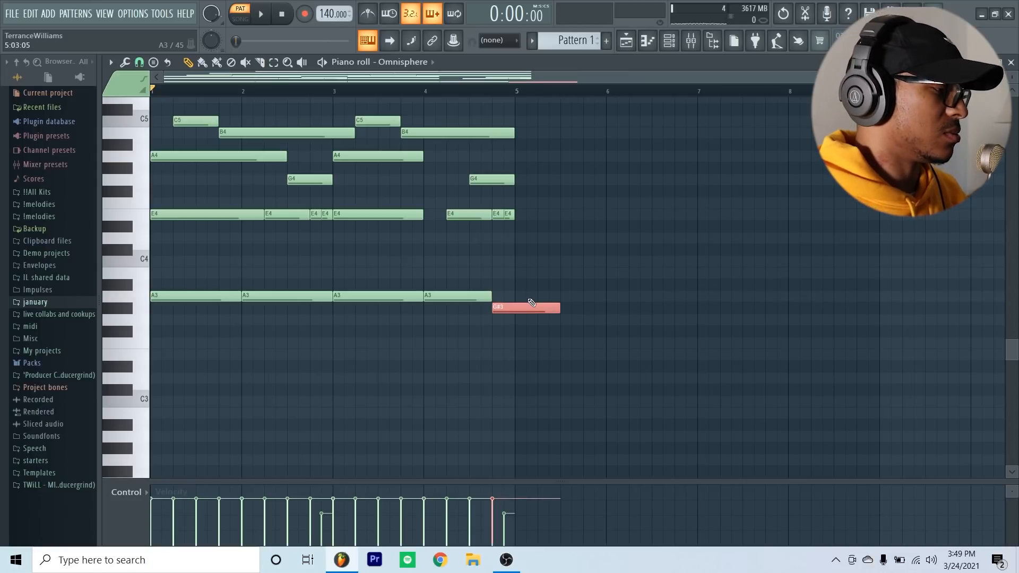
pyautogui.hotkey('ctrl', 'd')
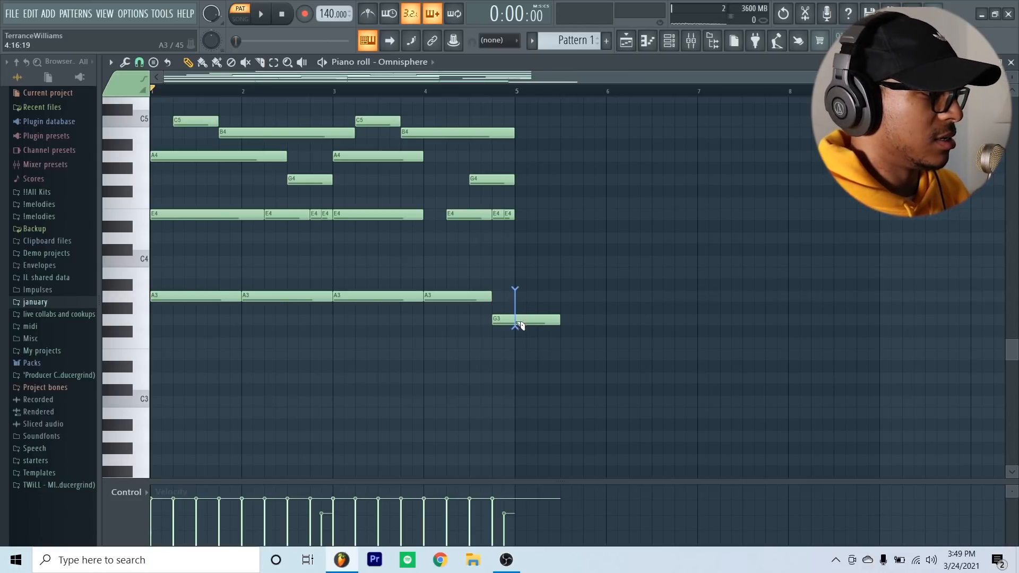
# Slice the G3 note at the start of bar 5 and lower its second part to F3.
pyautogui.moveTo(517, 323); pyautogui.dragTo(537, 325)
pyautogui.hotkey('ctrl', 'd')
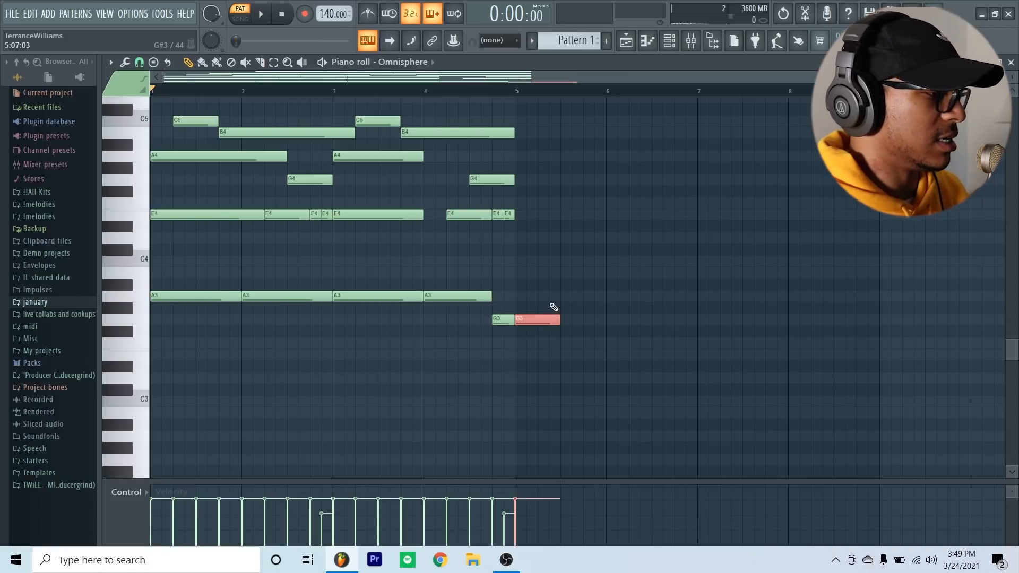
pyautogui.hotkey('shift', 'Down')
pyautogui.hotkey('shift', 'Down')
pyautogui.hotkey('ctrl', 'd')
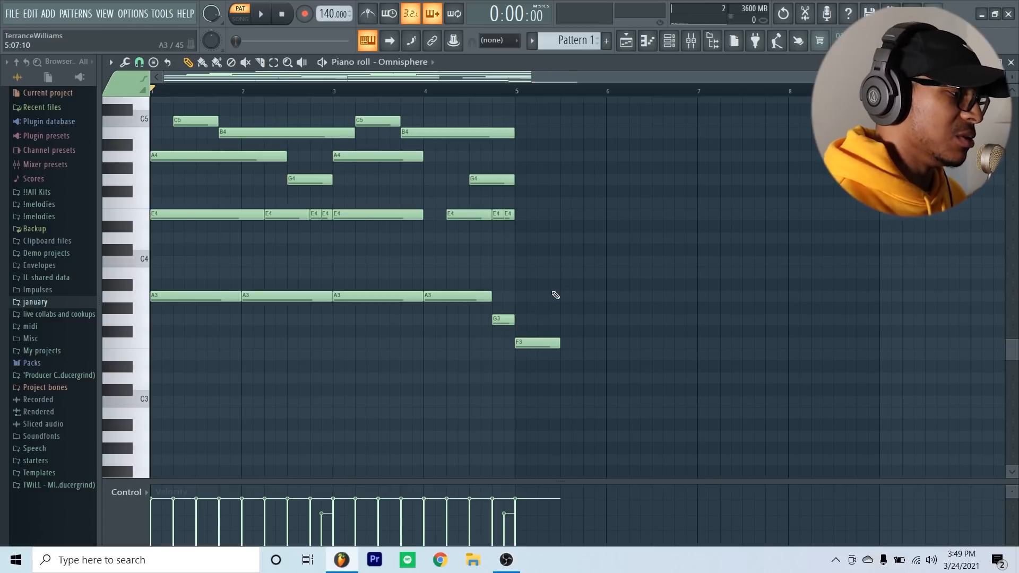
# Fill bars 5–8 with four one-bar F3 bass notes.
pyautogui.keyDown('ctrl'); pyautogui.scroll(1, 555, 295); pyautogui.keyUp('ctrl')
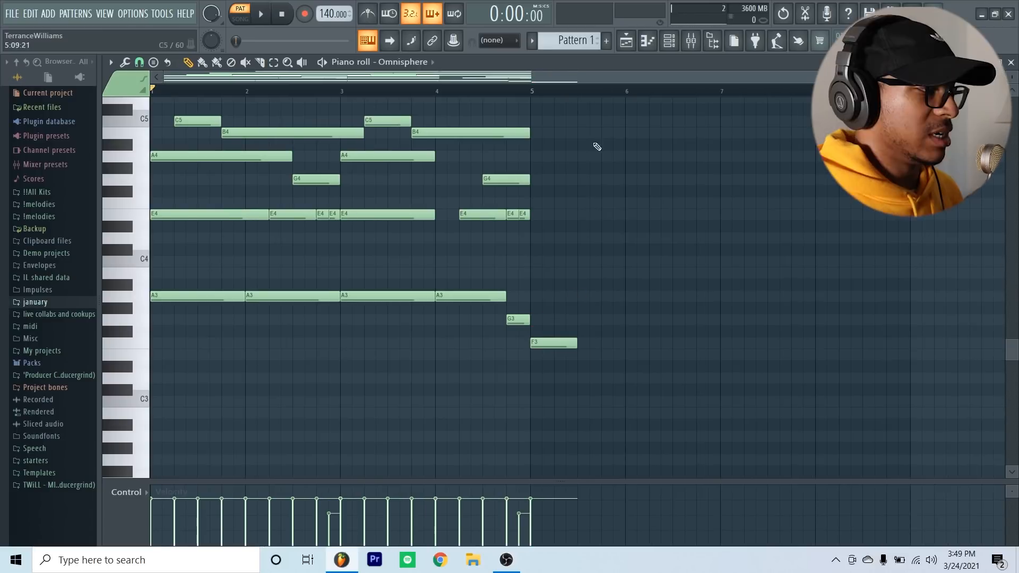
pyautogui.moveTo(576, 339); pyautogui.dragTo(849, 342)
pyautogui.scroll(3, 849, 342)
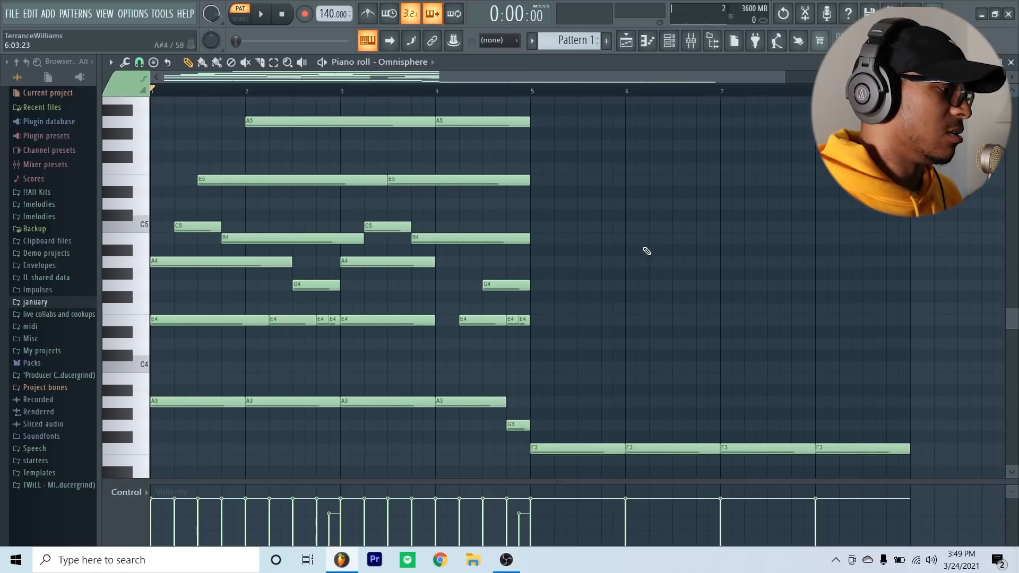
# Duplicate the melody notes above the bass from bars 1–4 into bars 5–8, deselect them and play back.
pyautogui.keyDown('ctrl'); pyautogui.moveTo(550, 105); pyautogui.dragTo(170, 348); pyautogui.keyUp('ctrl')
pyautogui.hotkey('ctrl', 'b')
pyautogui.hotkey('ctrl', 'd')
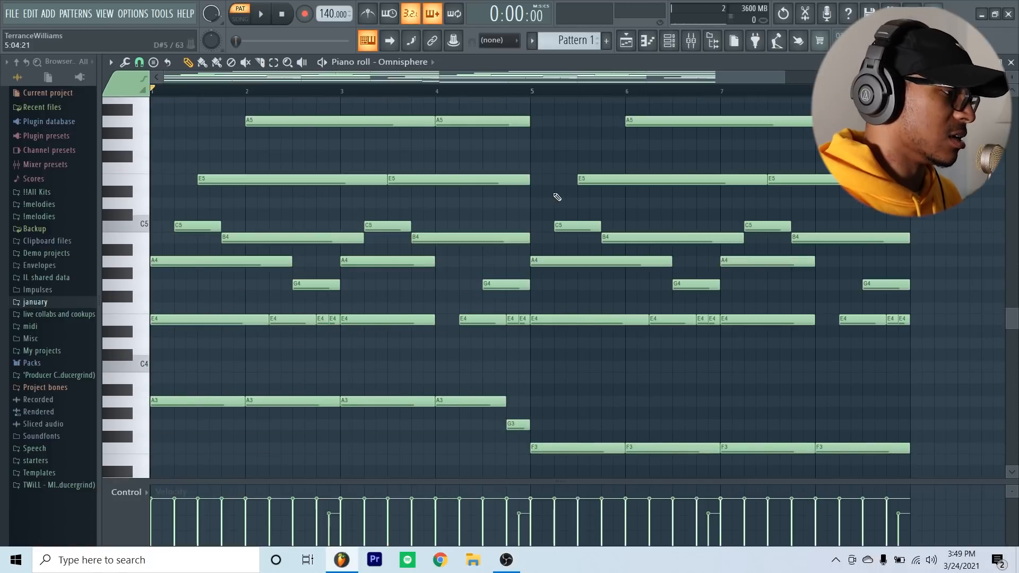
pyautogui.press('space')
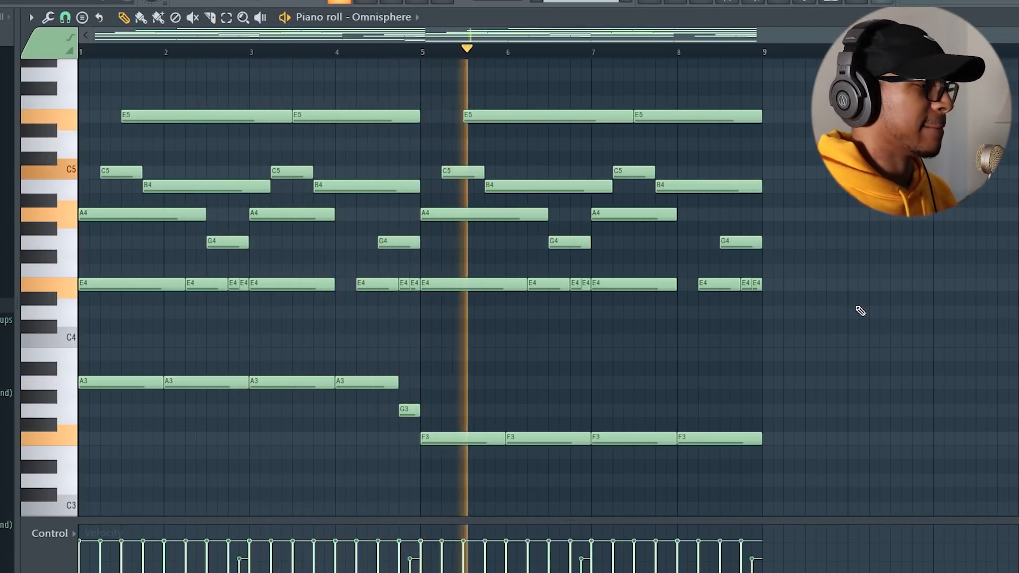
# Delete the F3 notes in bars 6 and 8 and A3 notes in bars 2 and 4, lengthen the remaining ones across the gaps, and play back.
pyautogui.rightClick(578, 439)
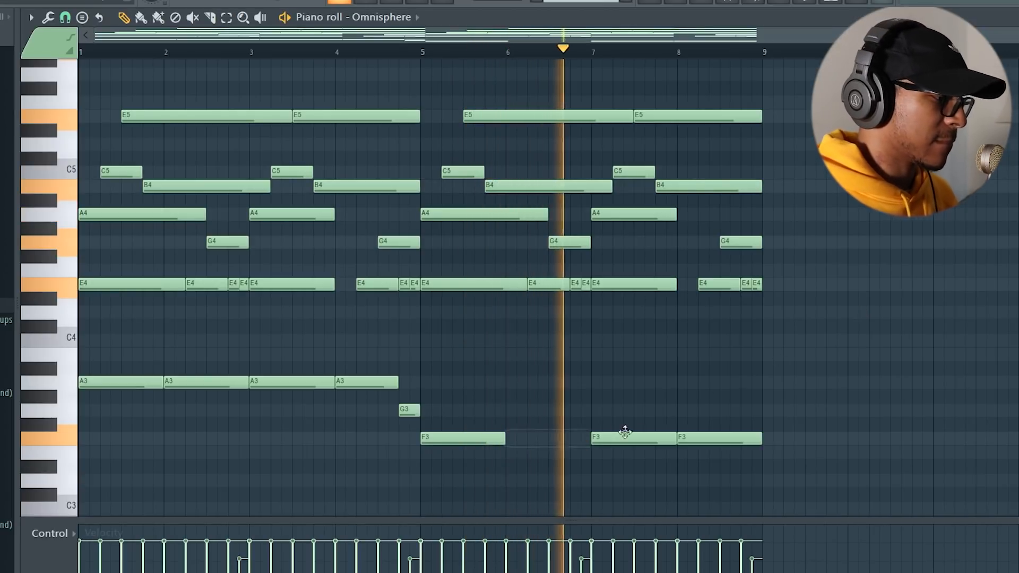
pyautogui.rightClick(708, 439)
pyautogui.moveTo(682, 439); pyautogui.dragTo(739, 438)
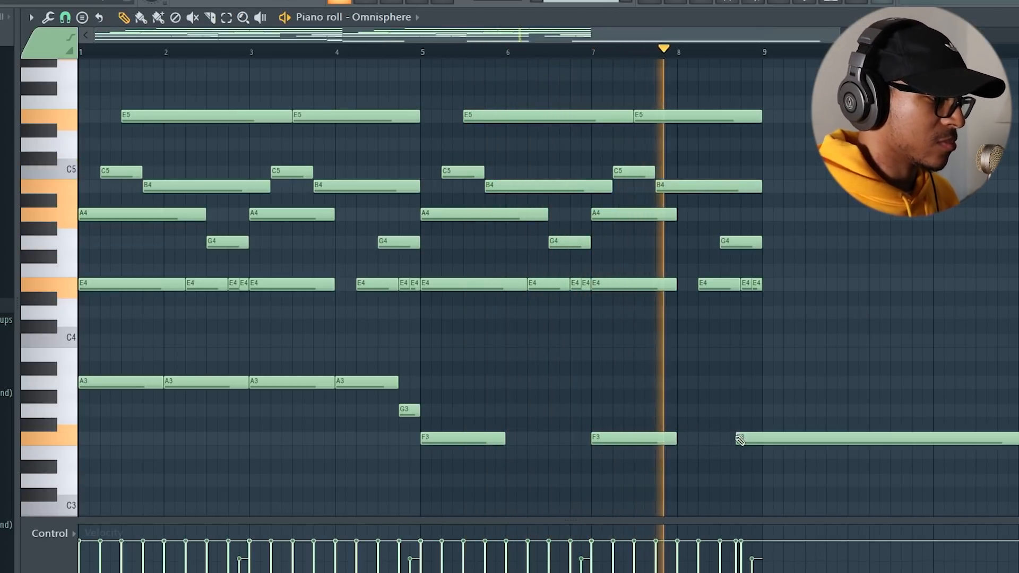
pyautogui.rightClick(739, 439)
pyautogui.moveTo(733, 439); pyautogui.dragTo(755, 440)
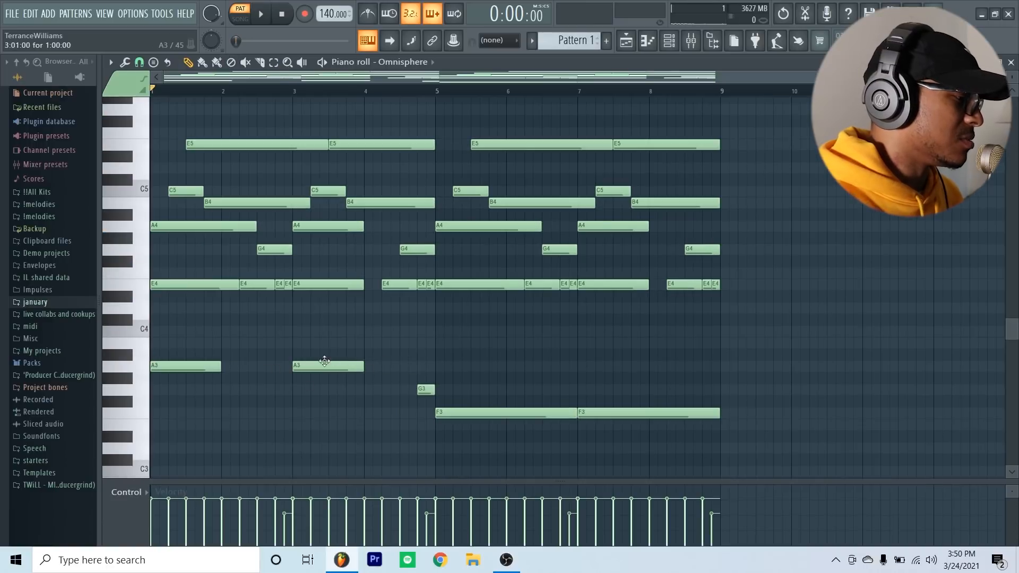
pyautogui.moveTo(386, 342); pyautogui.dragTo(218, 371)
pyautogui.press('space')
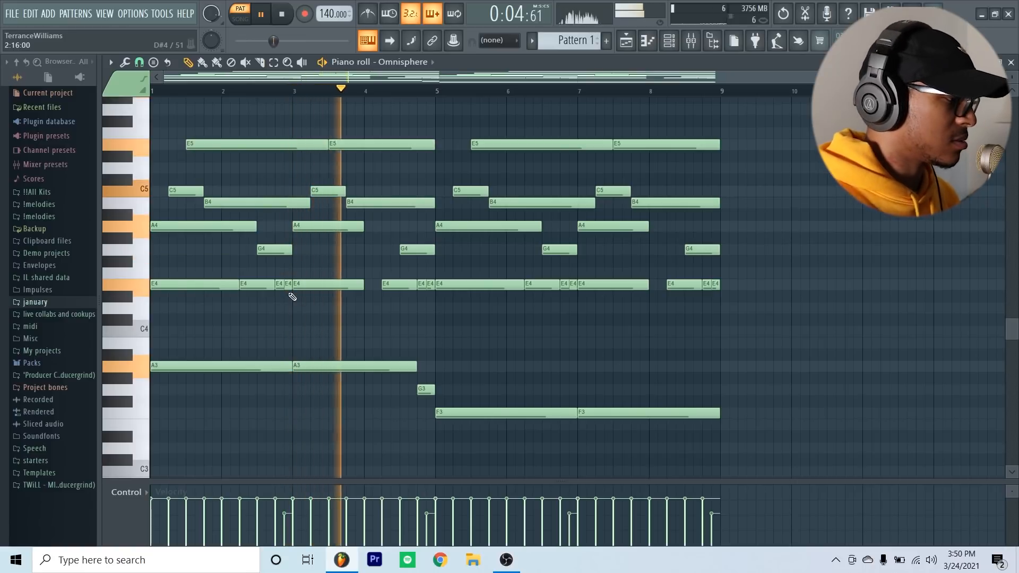
# Place a half-beat D4 note at the end of bar 4 and play back the melody.
pyautogui.click(431, 307)
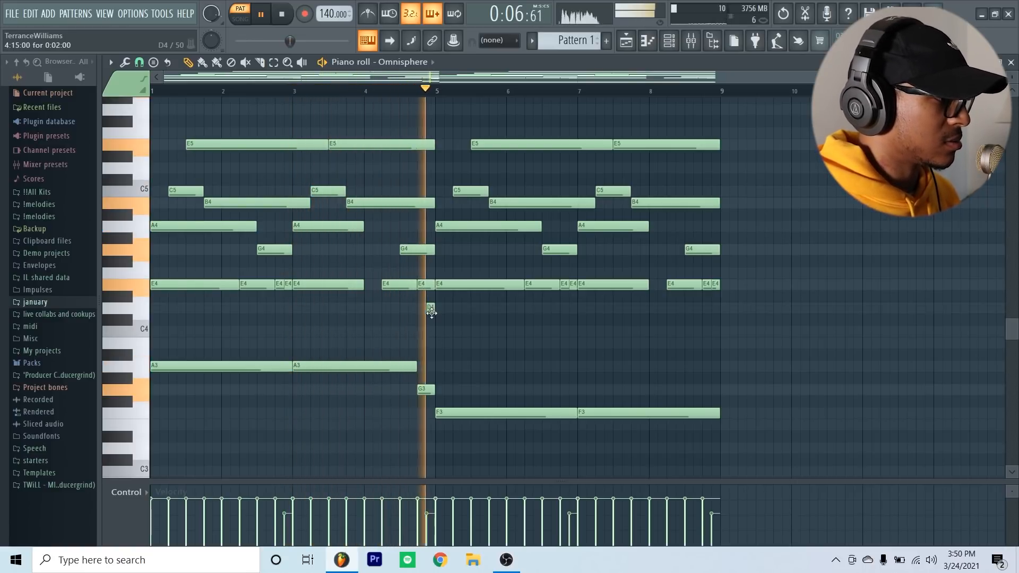
pyautogui.press('space')
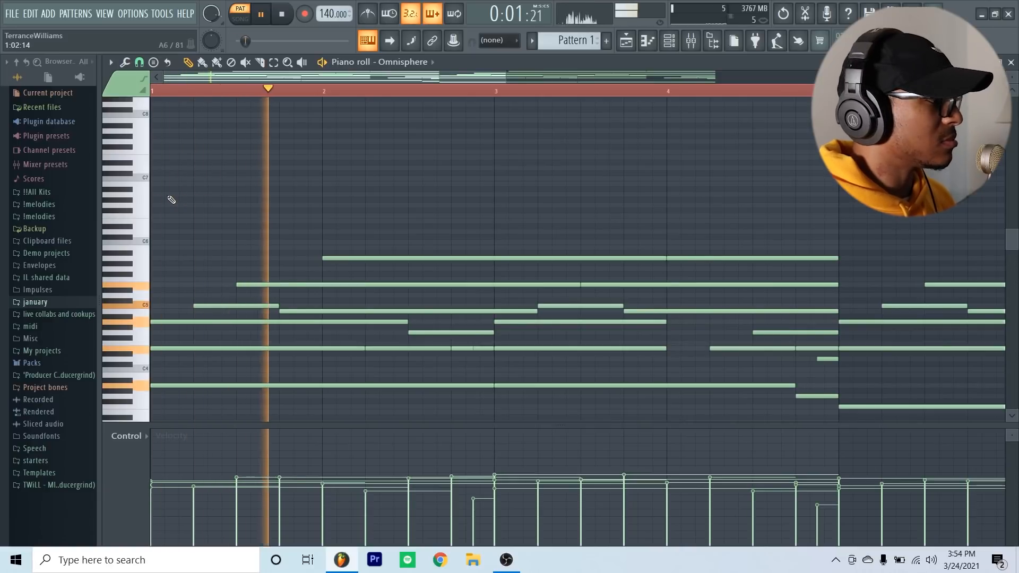
pyautogui.press('space')
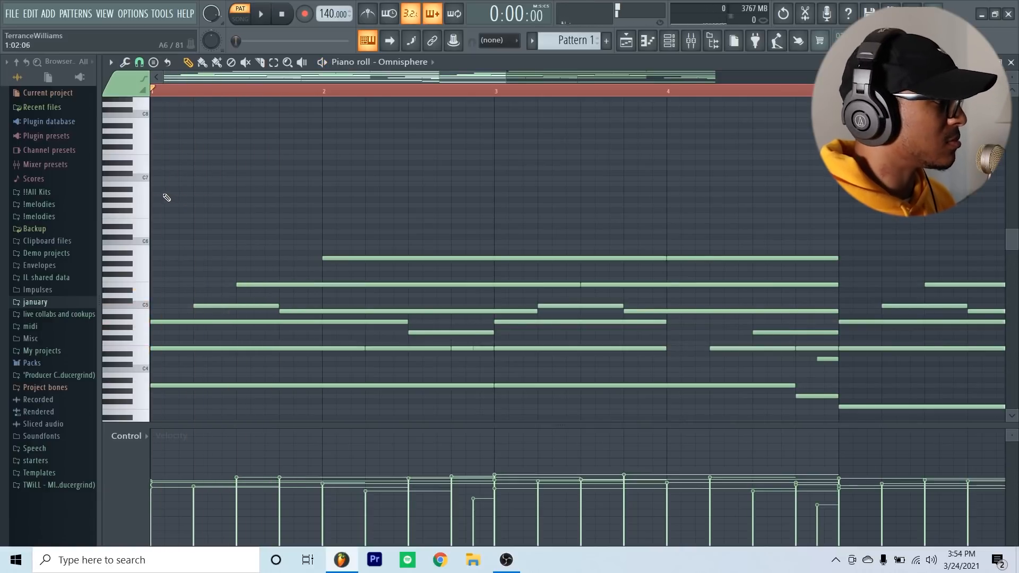
pyautogui.click(164, 195)
pyautogui.moveTo(169, 195); pyautogui.dragTo(304, 198)
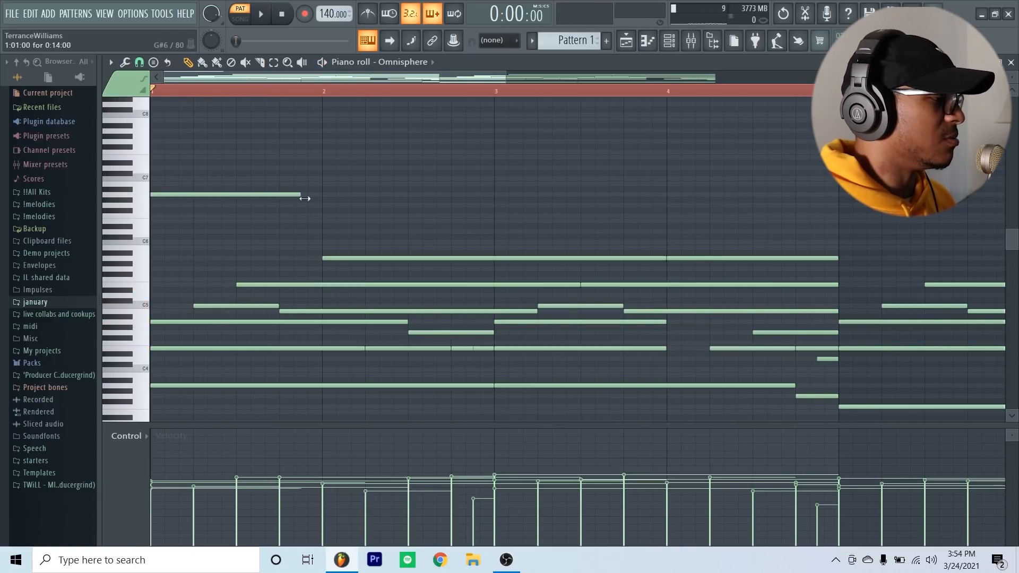
pyautogui.rightClick(294, 192)
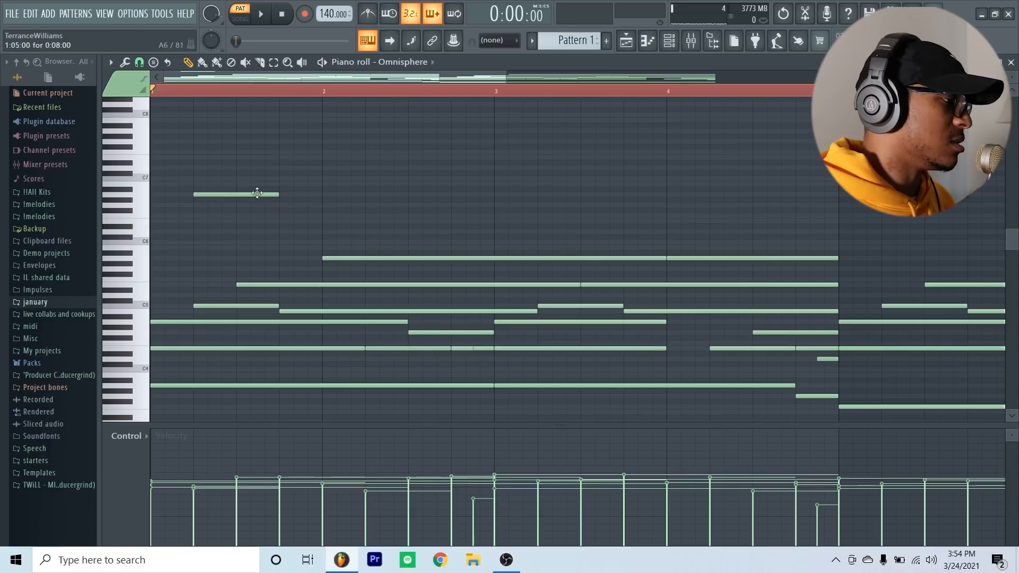
# Add descending G6, F6 and E6 notes after the A6 note in bar 1, shortening G6 and F6 to brief passing notes.
pyautogui.click(276, 205)
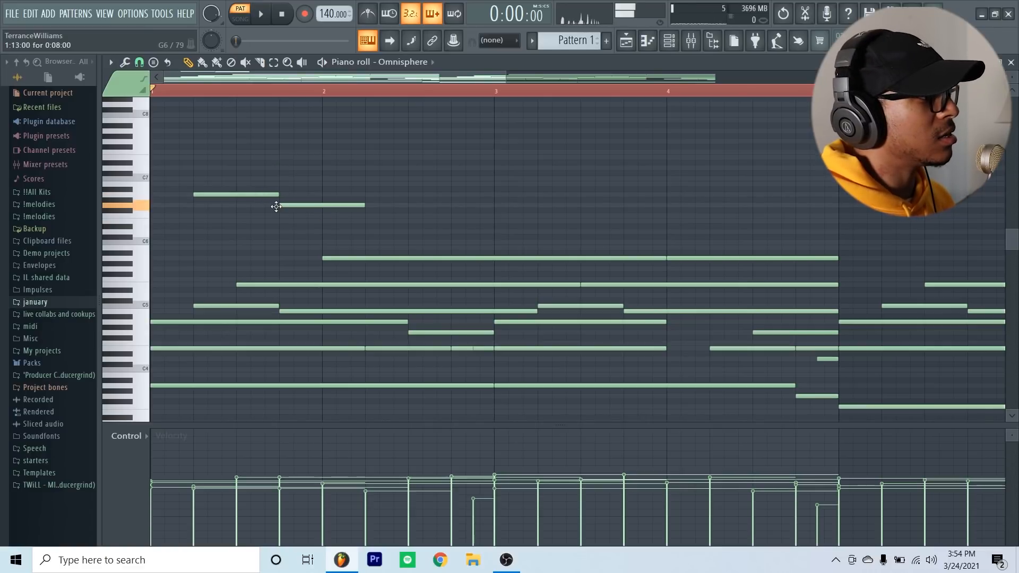
pyautogui.click(323, 215)
pyautogui.click(410, 221)
pyautogui.moveTo(364, 205); pyautogui.dragTo(311, 206)
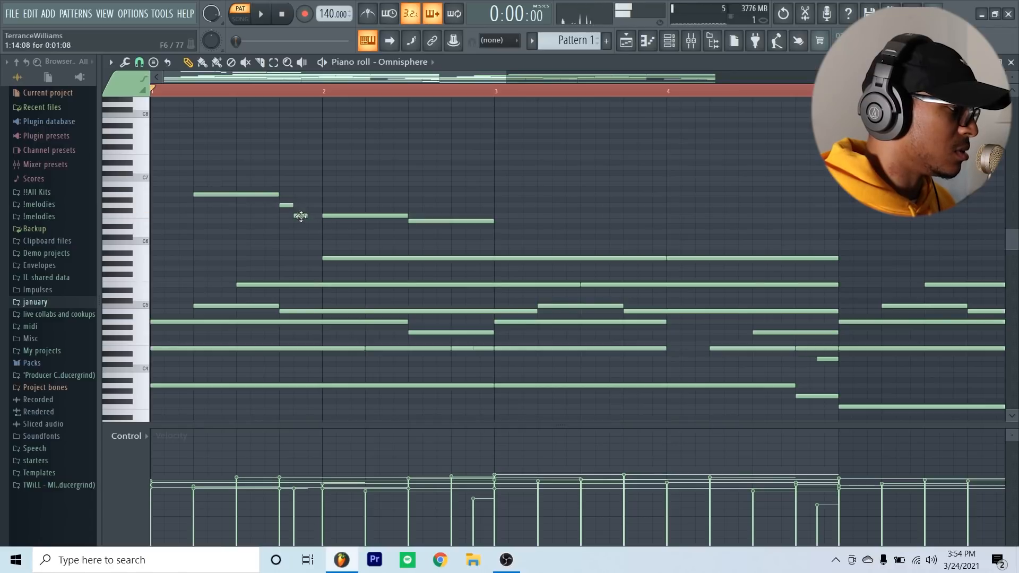
pyautogui.click(310, 221)
# Clear the surplus F6 and E6 notes from bar 2, fit the run so a one-bar E6 fills that bar, and play back.
pyautogui.rightClick(375, 216)
pyautogui.press('space')
pyautogui.rightClick(416, 221)
pyautogui.moveTo(290, 188); pyautogui.dragTo(484, 236)
pyautogui.keyDown('ctrl'); pyautogui.click(316, 187); pyautogui.keyUp('ctrl')
pyautogui.press('space')
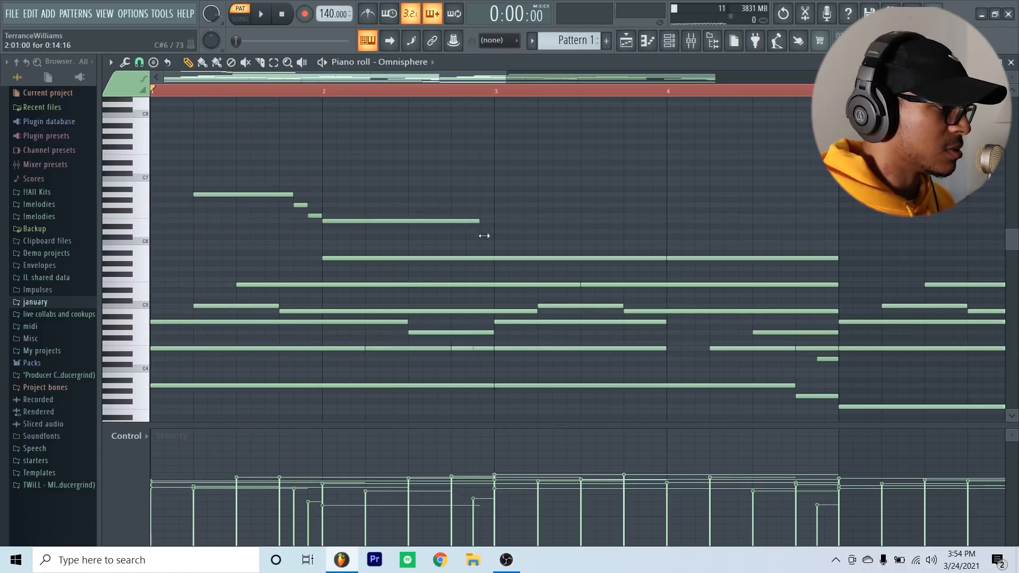
# Duplicate the high A6–G6–F6–E6 phrase from bars 1–2 into bars 3–4, deselect it and play back.
pyautogui.moveTo(488, 150)
pyautogui.keyDown('ctrl'); pyautogui.mouseDown()
pyautogui.moveTo(391, 191)
pyautogui.moveTo(180, 245)
pyautogui.mouseUp(); pyautogui.keyUp('ctrl')
pyautogui.moveTo(219, 194)
pyautogui.keyDown('shift'); pyautogui.mouseDown()
pyautogui.moveTo(522, 193)
pyautogui.moveTo(647, 227)
pyautogui.mouseUp(); pyautogui.keyUp('shift')
pyautogui.keyDown('ctrl'); pyautogui.click(531, 183); pyautogui.keyUp('ctrl')
pyautogui.press('space')
pyautogui.moveTo(566, 195); pyautogui.dragTo(607, 197)
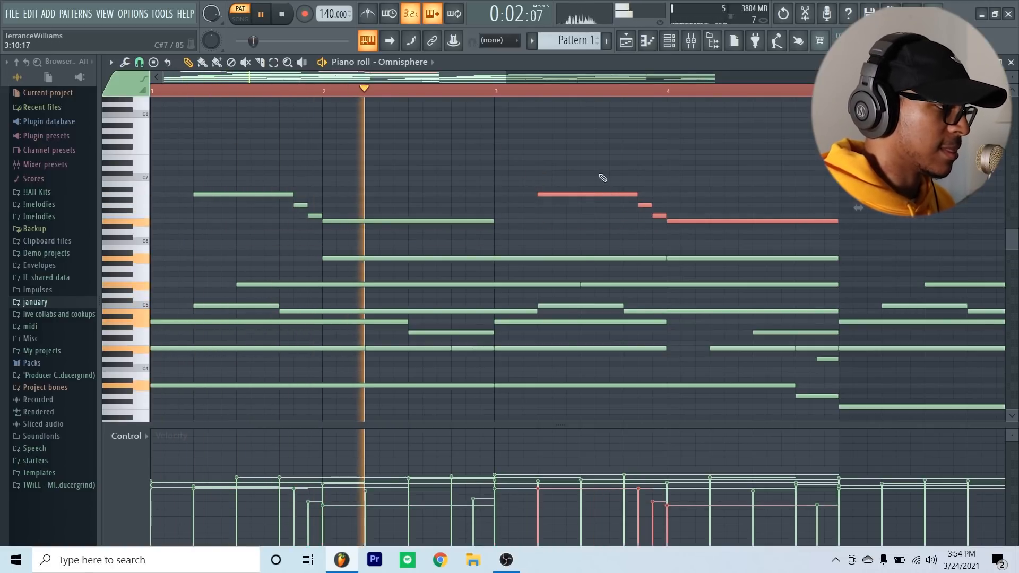
pyautogui.keyDown('ctrl'); pyautogui.click(598, 173); pyautogui.keyUp('ctrl')
pyautogui.scroll(-3, 486, 93)
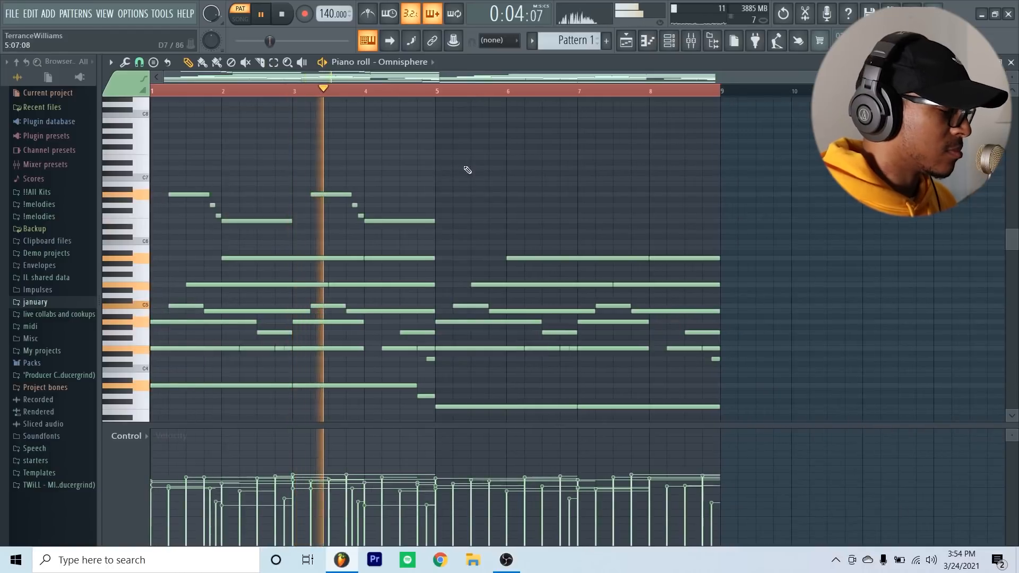
pyautogui.press('space')
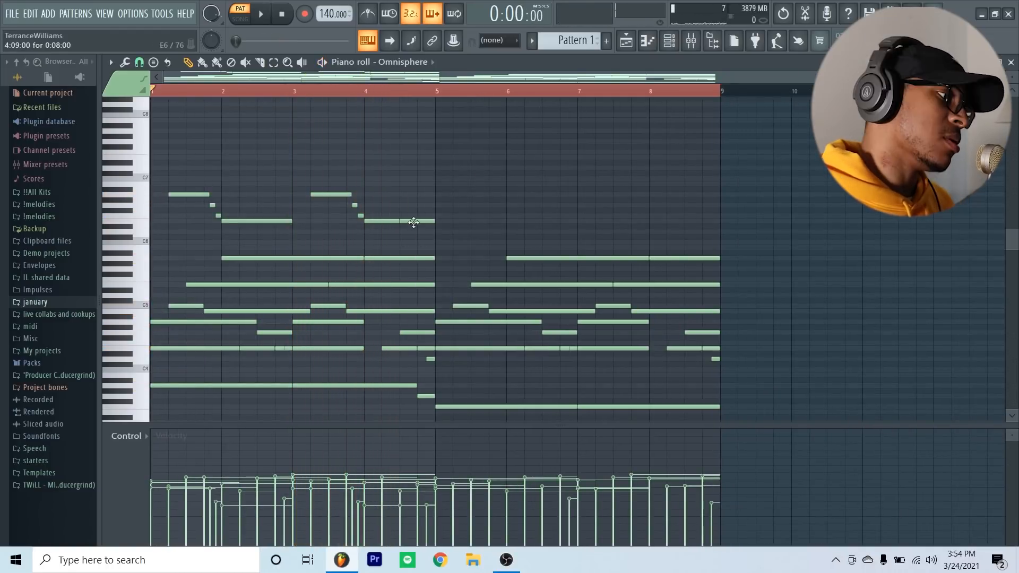
# Lower the second half of bar 4's high E6 note to D6 and place a one-bar E6 note in bar 5.
pyautogui.moveTo(414, 226); pyautogui.dragTo(414, 236)
pyautogui.scroll(-1, 318, 159)
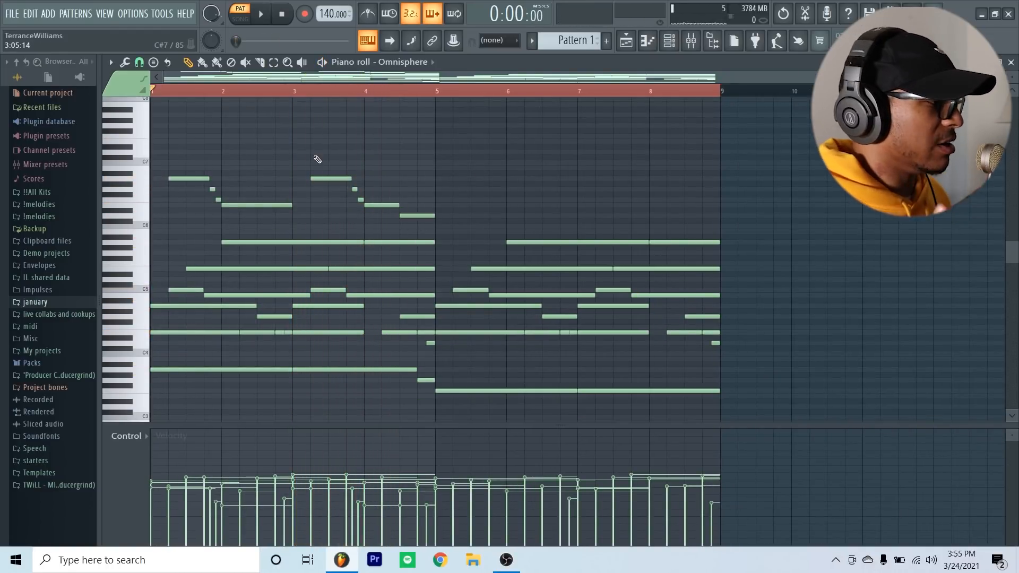
pyautogui.scroll(2, 374, 203)
pyautogui.click(375, 204)
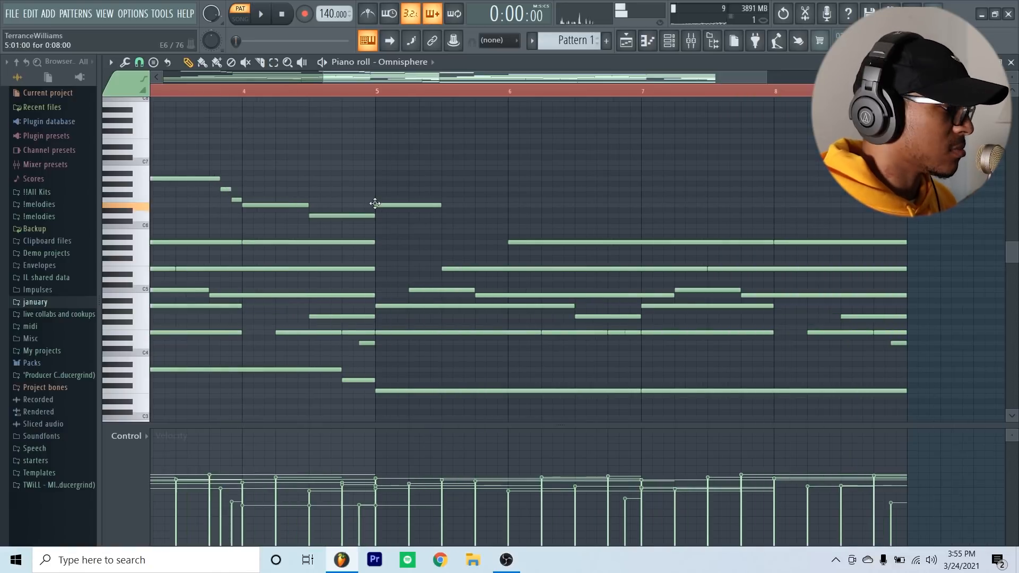
pyautogui.click(465, 208)
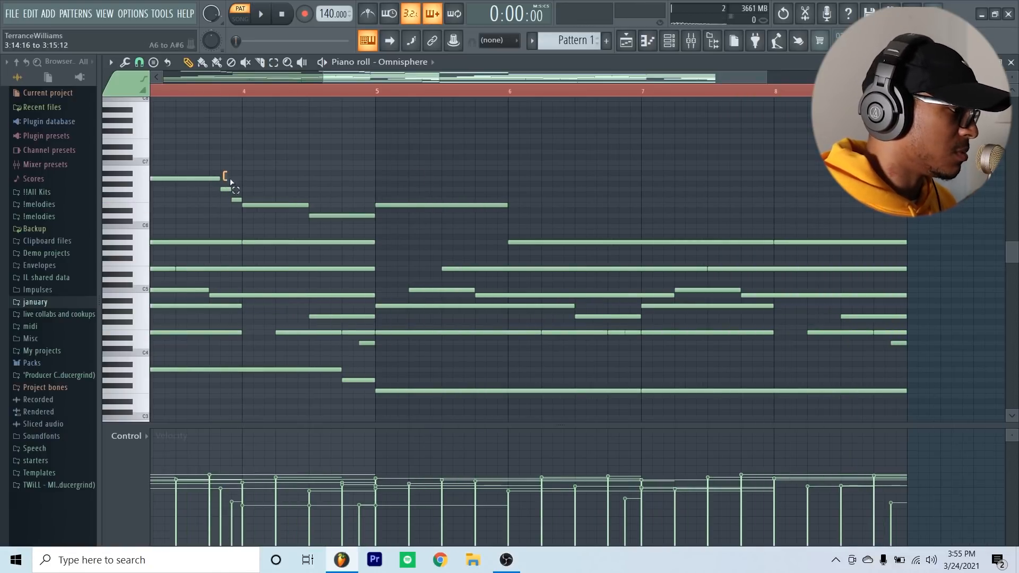
# Copy the short G6–F6 run and its E6 note to bars 5–6 and lower the copy five semitones to D6–C6–B5.
pyautogui.moveTo(224, 171); pyautogui.dragTo(312, 228)
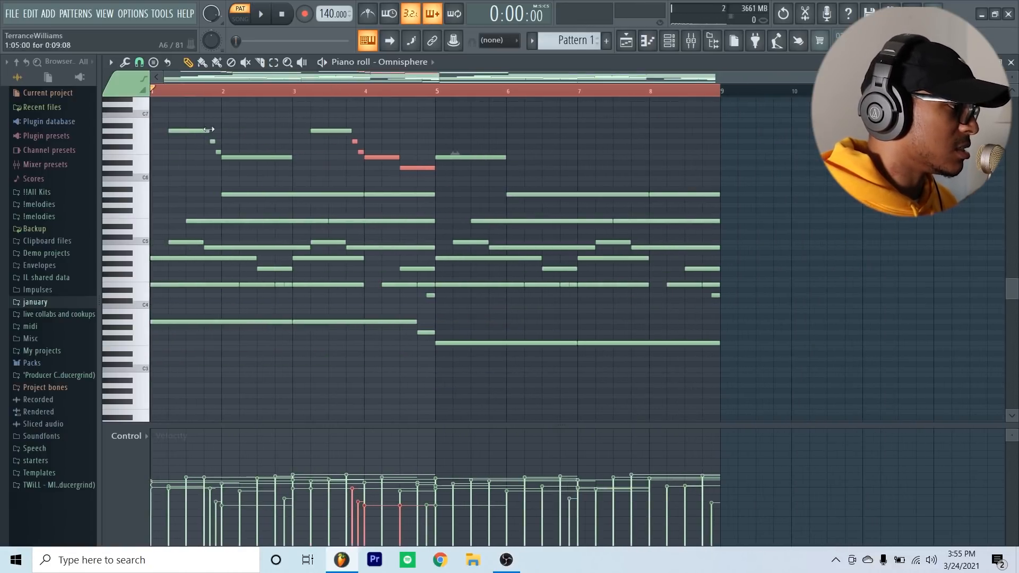
pyautogui.moveTo(211, 141); pyautogui.dragTo(535, 157)
pyautogui.press('Down')
pyautogui.press('Down')
pyautogui.press('Down')
pyautogui.press('Down')
pyautogui.press('Down')
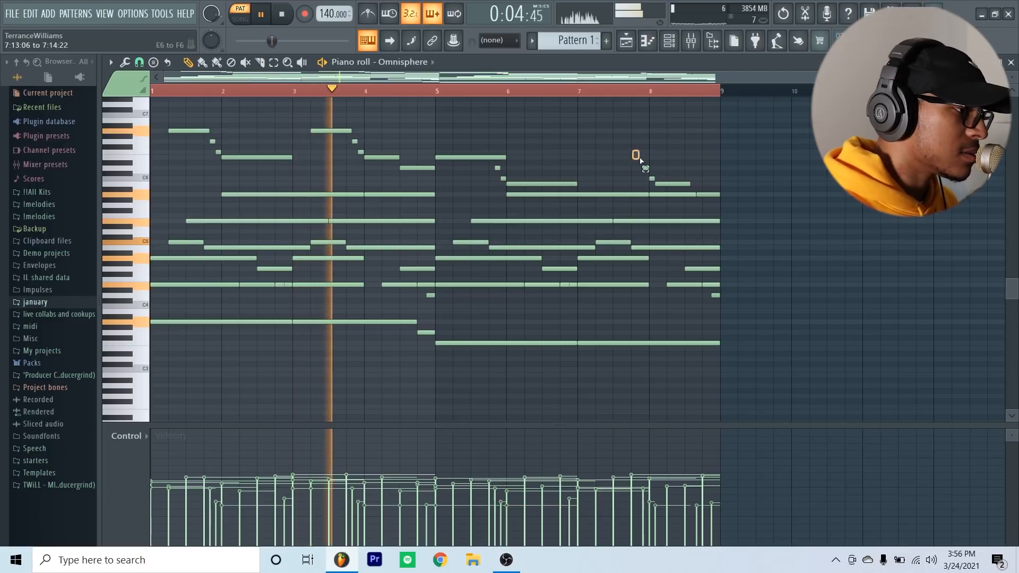
# Shift the second D6–C6–B5 run so B5 starts bar 8, and lengthen bar 6's B5 note one beat into bar 7.
pyautogui.moveTo(635, 153); pyautogui.dragTo(690, 189)
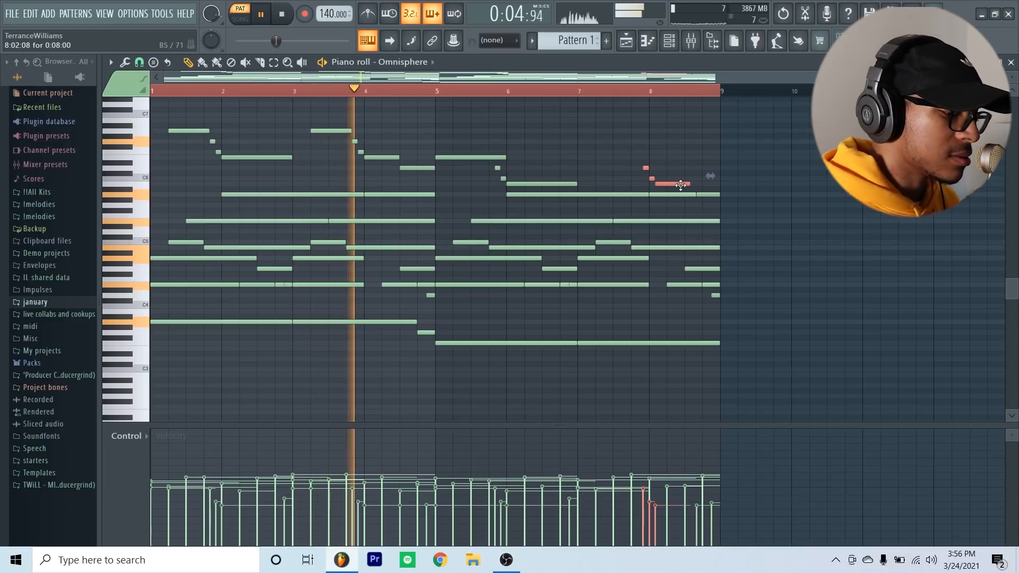
pyautogui.keyDown('ctrl'); pyautogui.click(683, 162); pyautogui.keyUp('ctrl')
pyautogui.moveTo(576, 184); pyautogui.dragTo(630, 194)
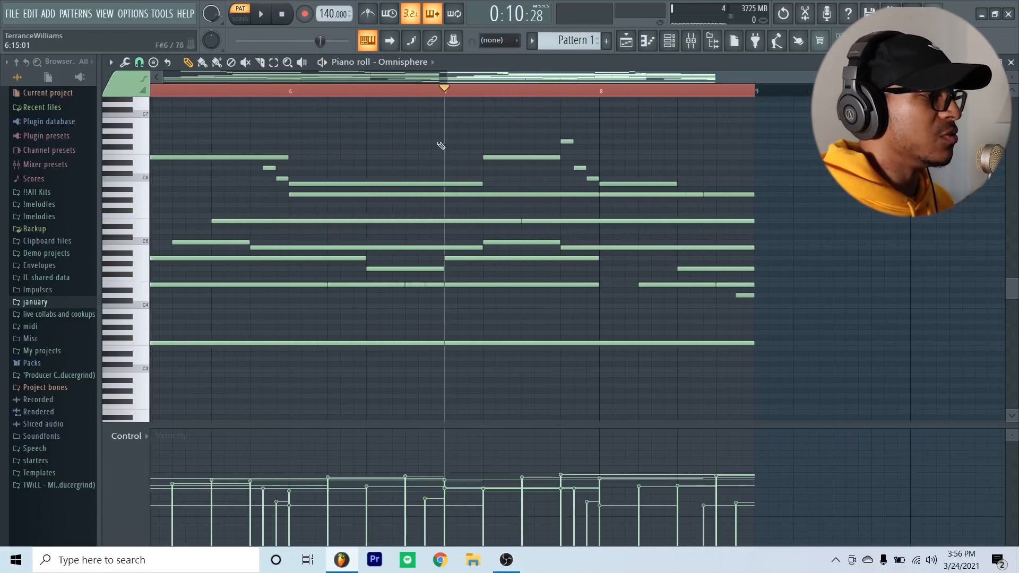
pyautogui.moveTo(541, 131); pyautogui.dragTo(604, 194)
pyautogui.keyDown('ctrl'); pyautogui.click(615, 141); pyautogui.keyUp('ctrl')
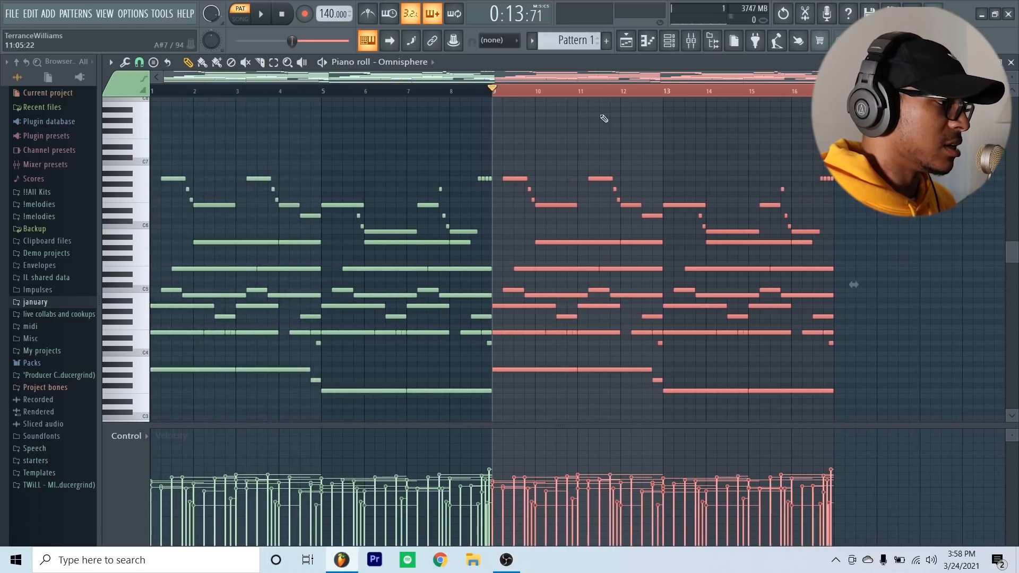
# Raise the high melody layer in bars 9–16 by one octave and play back from bar 9.
pyautogui.moveTo(505, 141); pyautogui.dragTo(849, 241)
pyautogui.press('space')
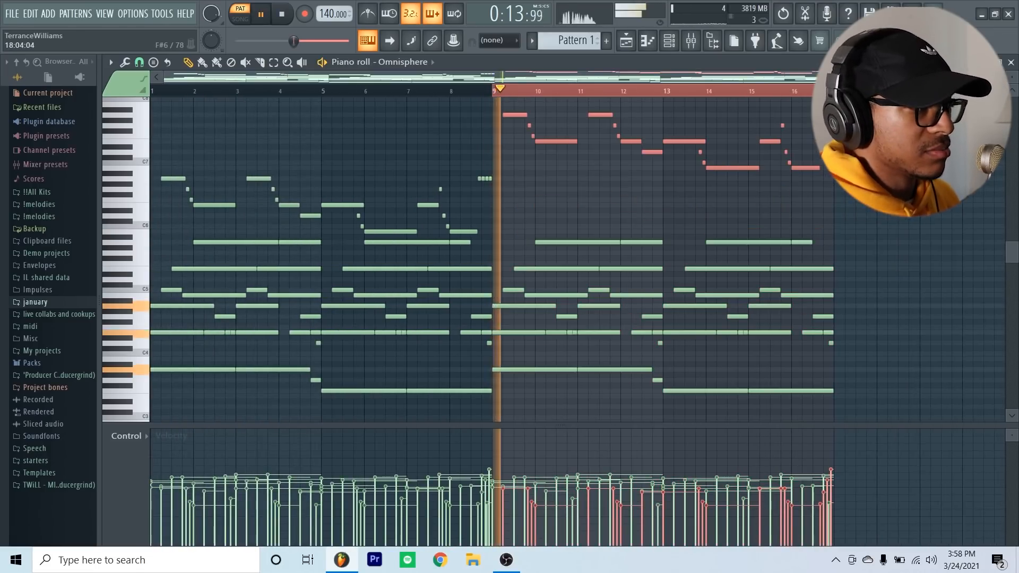
pyautogui.scroll(-1, 849, 241)
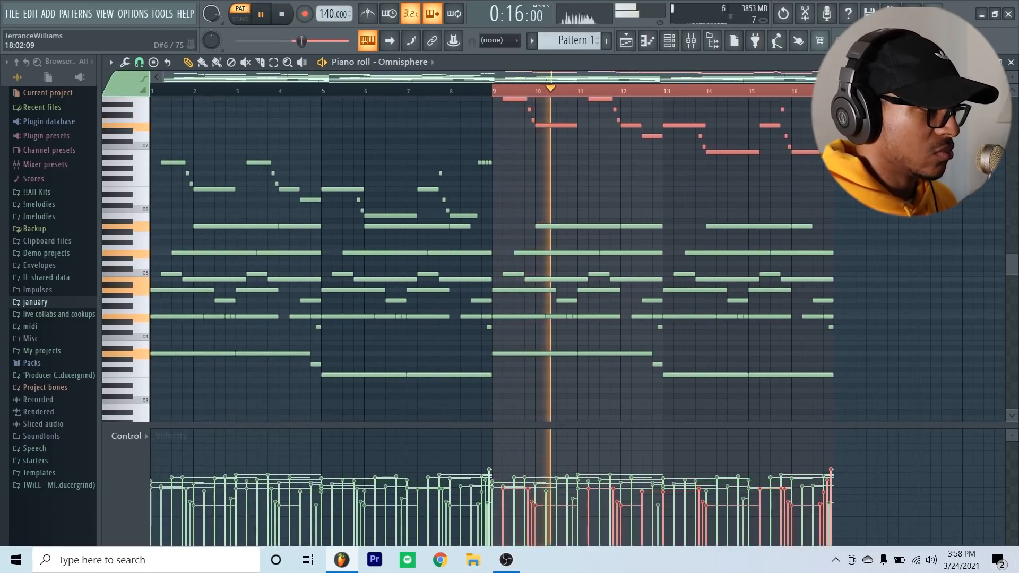
# Lower the bass notes in bars 9–16 by one octave and play back.
pyautogui.scroll(-4, 849, 265)
pyautogui.press('space')
pyautogui.moveTo(801, 284); pyautogui.dragTo(551, 345)
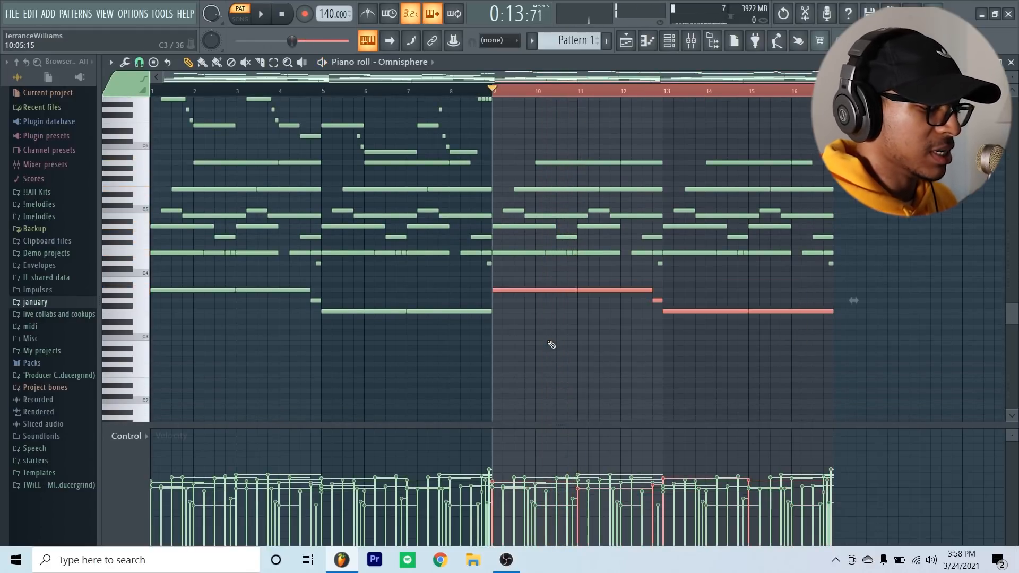
pyautogui.hotkey('ctrl', 'Down')
pyautogui.press('space')
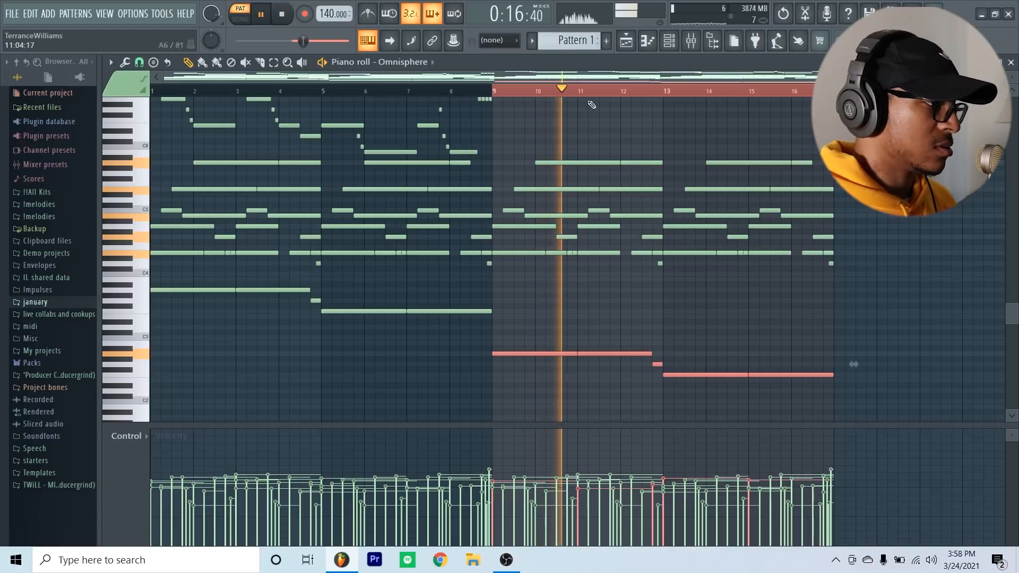
# Shorten the A2 bass note to the middle of bar 12, extend the G2 note back to meet it, and play back.
pyautogui.scroll(4, 585, 95)
pyautogui.scroll(2, 586, 94)
pyautogui.moveTo(506, 327); pyautogui.dragTo(506, 393)
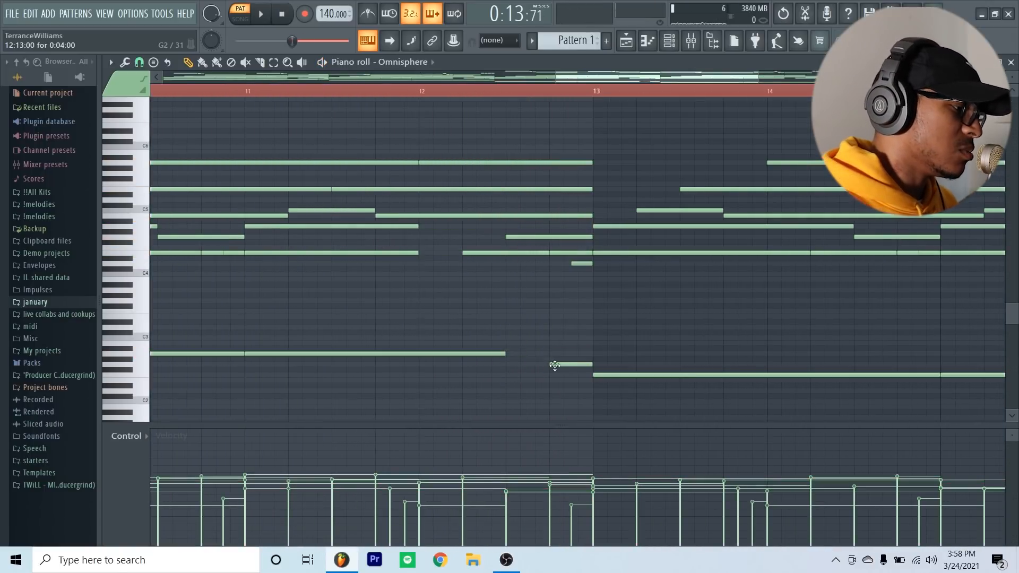
pyautogui.moveTo(555, 365); pyautogui.dragTo(514, 365)
pyautogui.press('space')
pyautogui.scroll(-5, 671, 96)
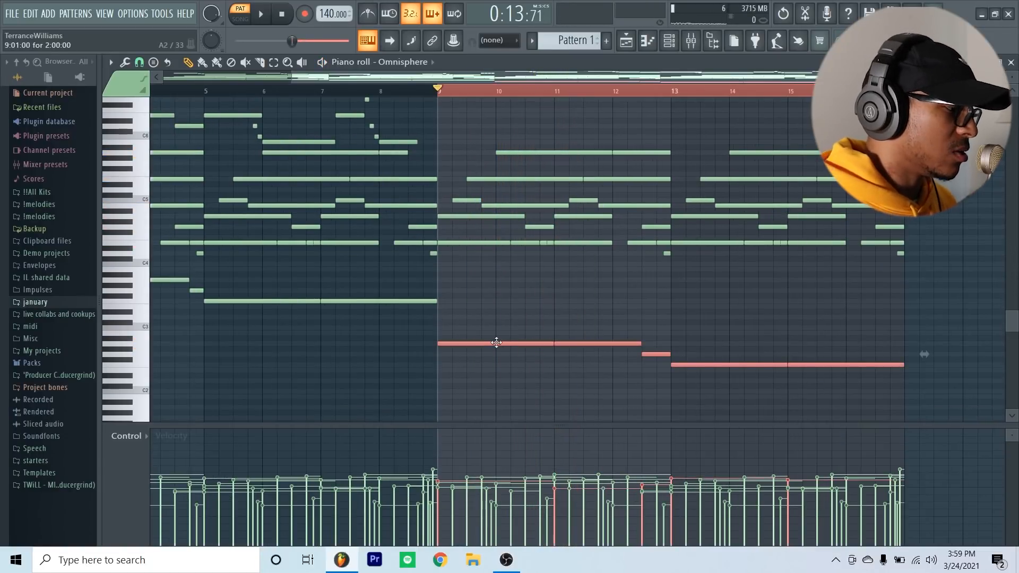
# Copy the bars 9–16 bassline half a bar later, raise the copy one octave and play back.
pyautogui.moveTo(496, 343); pyautogui.dragTo(524, 343)
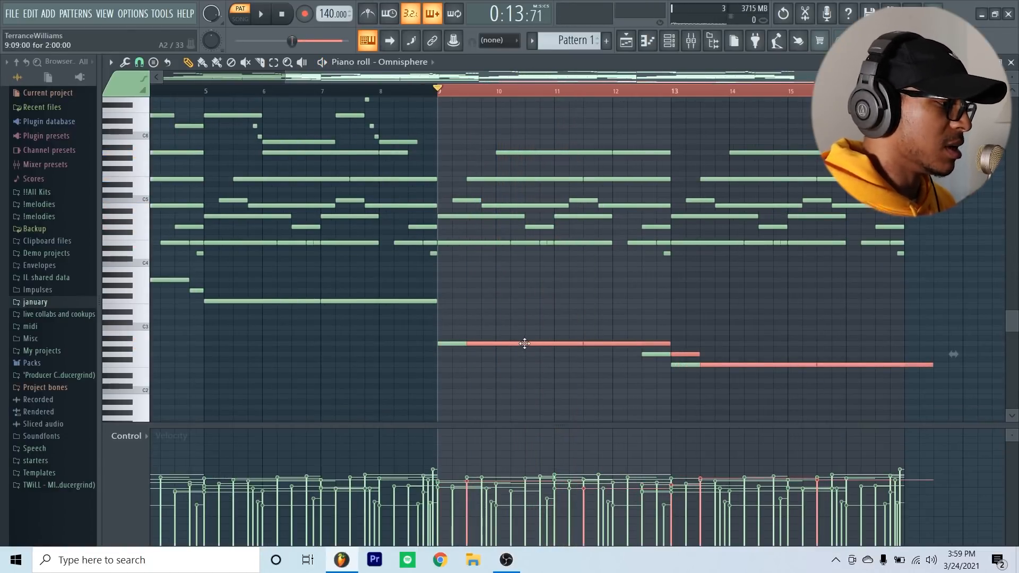
pyautogui.hotkey('ctrl', 'Up')
pyautogui.press('space')
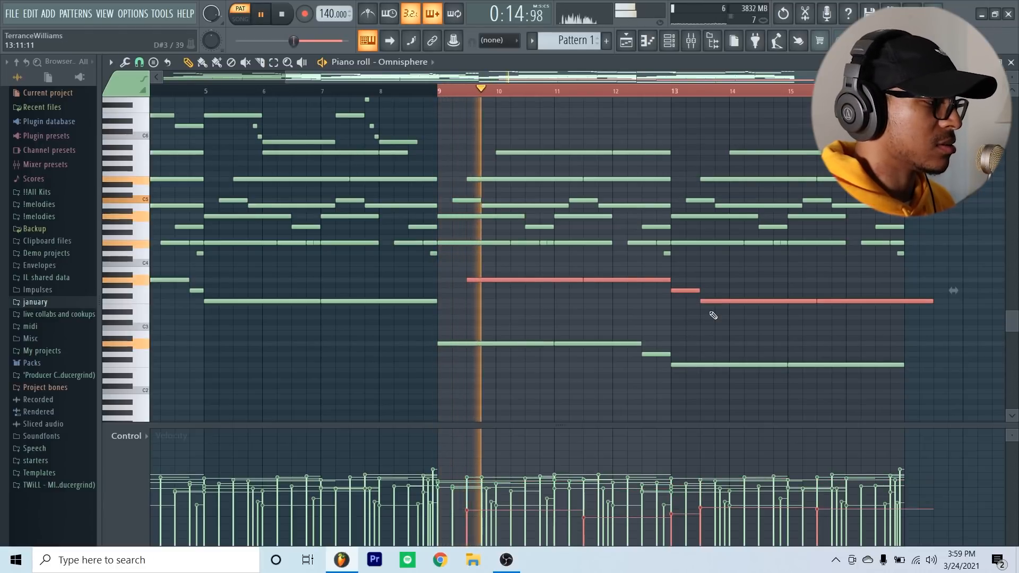
# Clean up the raised bass copy by ending it with bar 16, removing its G3 note and extending A3 half a bar into bar 13.
pyautogui.moveTo(907, 308); pyautogui.dragTo(908, 311)
pyautogui.rightClick(919, 300)
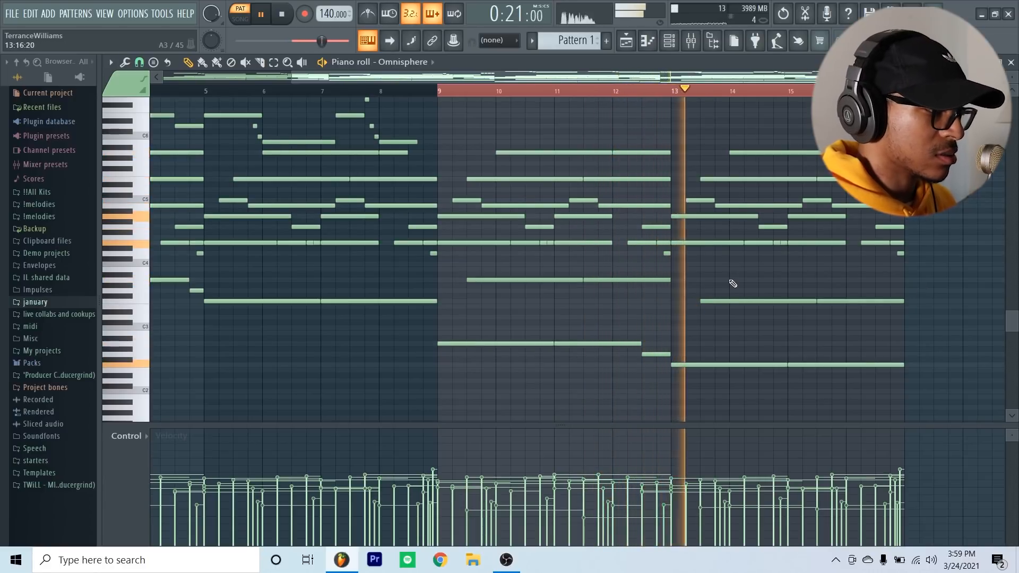
pyautogui.moveTo(670, 280); pyautogui.dragTo(700, 280)
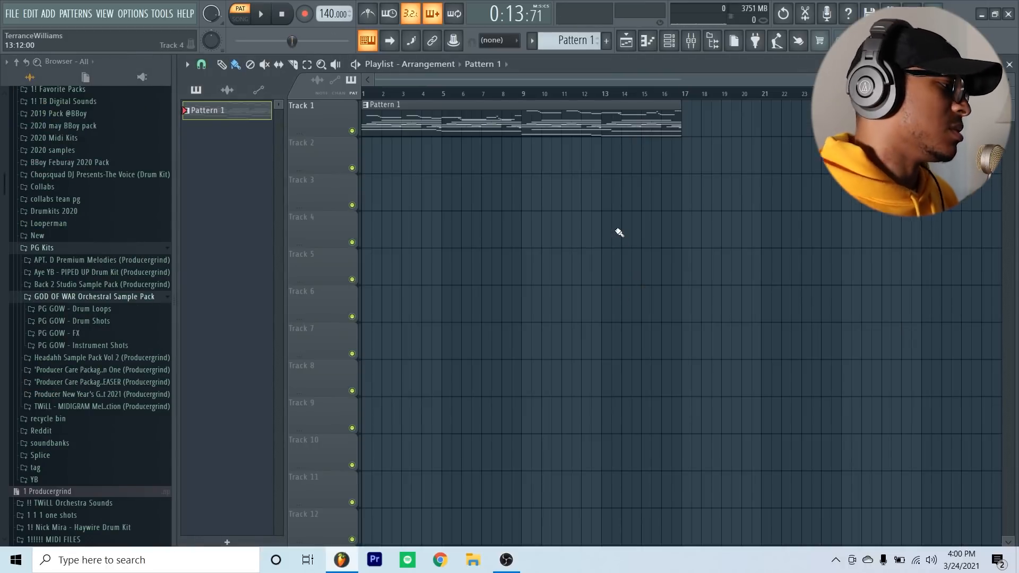
# Open the PG GOW - Instrument Shots folder and audition Brass Shots 01 to 05 against the melody.
pyautogui.click(74, 345)
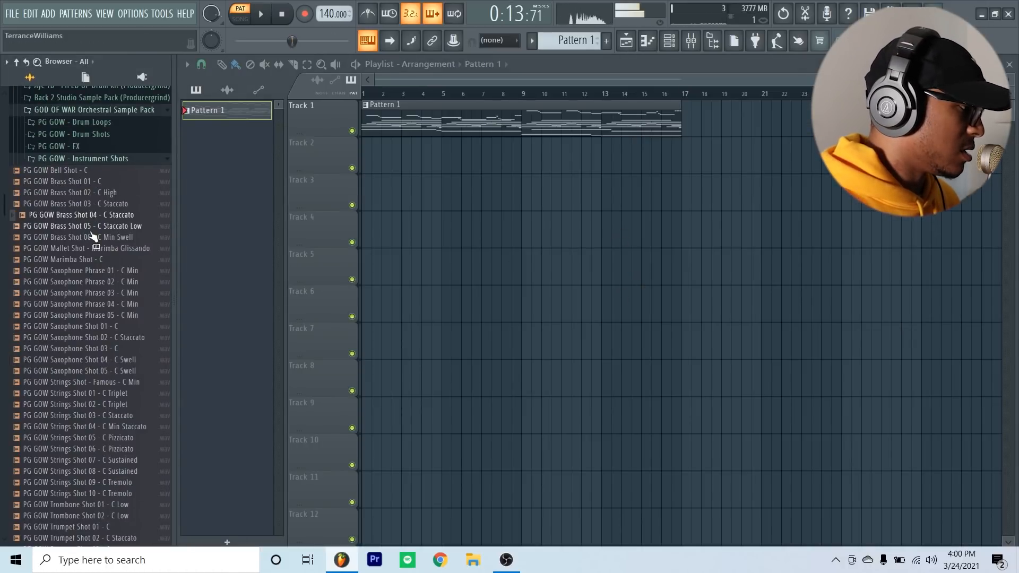
pyautogui.click(93, 229)
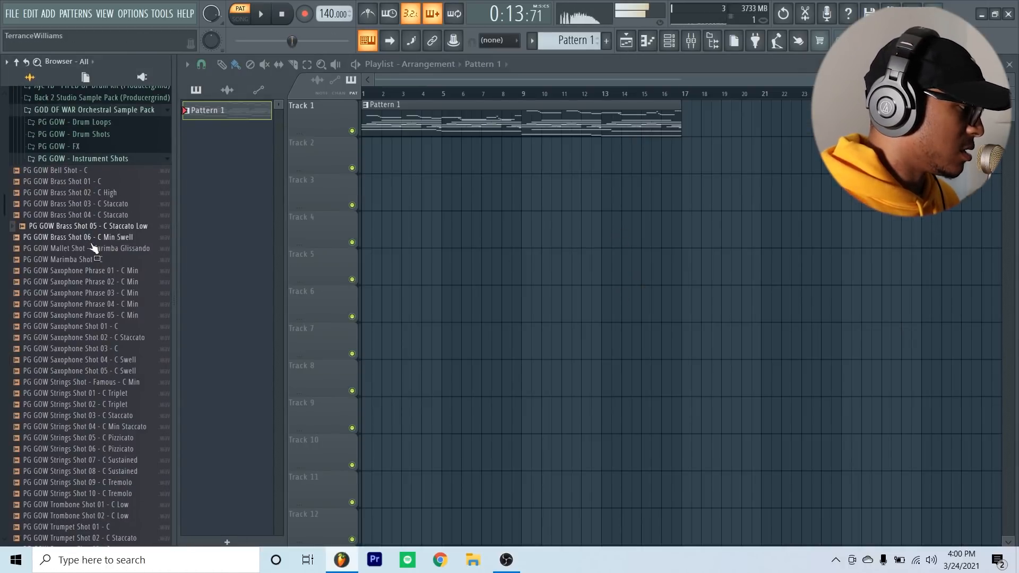
pyautogui.press('space')
pyautogui.click(91, 205)
pyautogui.click(92, 197)
pyautogui.click(92, 185)
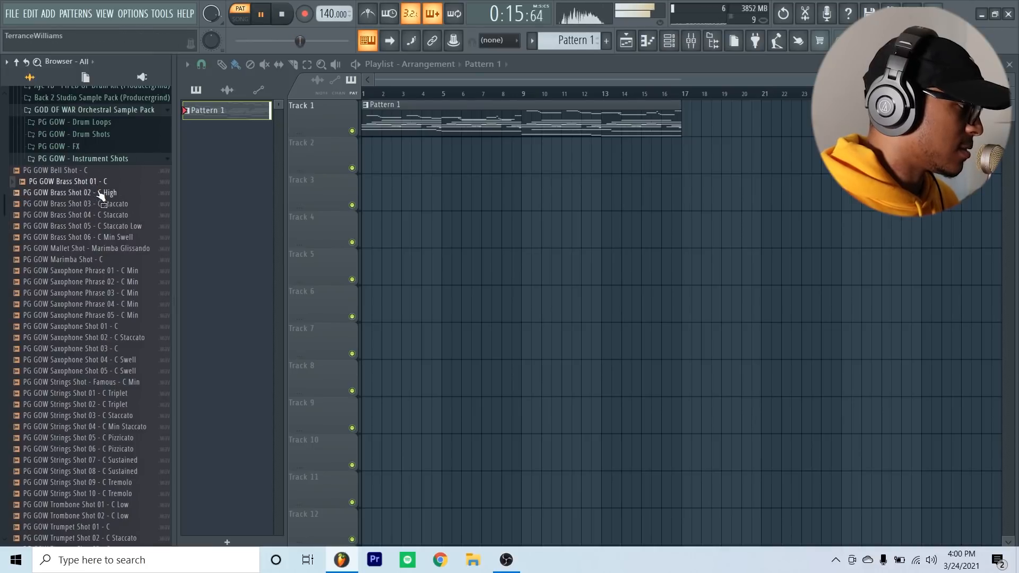
pyautogui.click(100, 195)
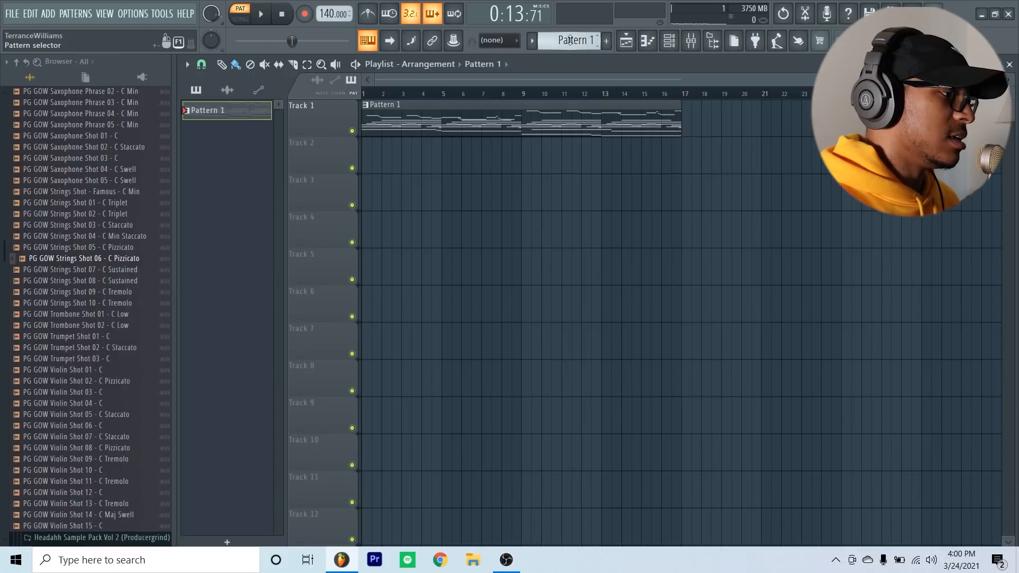
# Switch to Pattern 2 and lay it out on Track 2 across bars 1–16.
pyautogui.scroll(-1, 570, 40)
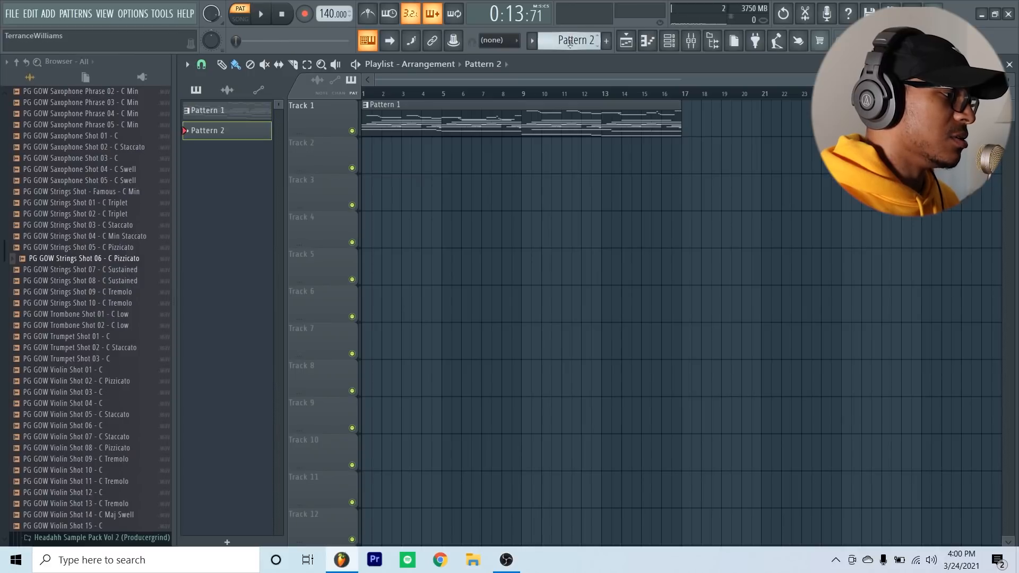
pyautogui.moveTo(376, 158); pyautogui.dragTo(684, 162)
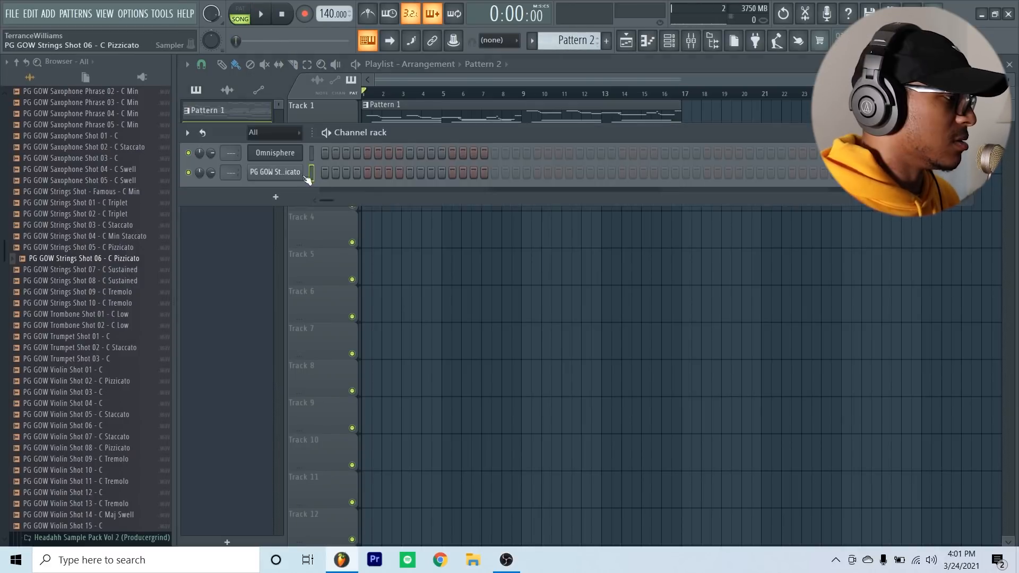
# Open the PG GOW Strings Shot 06 - C Pizzicato channel in the piano roll and place a one-bar A5 note at bar 1.
pyautogui.rightClick(249, 166)
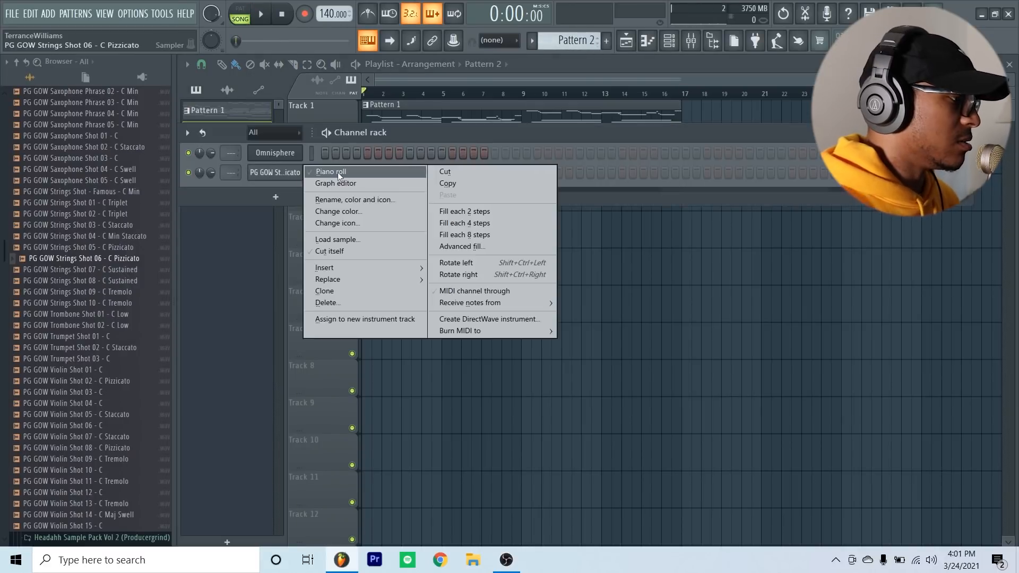
pyautogui.click(260, 171)
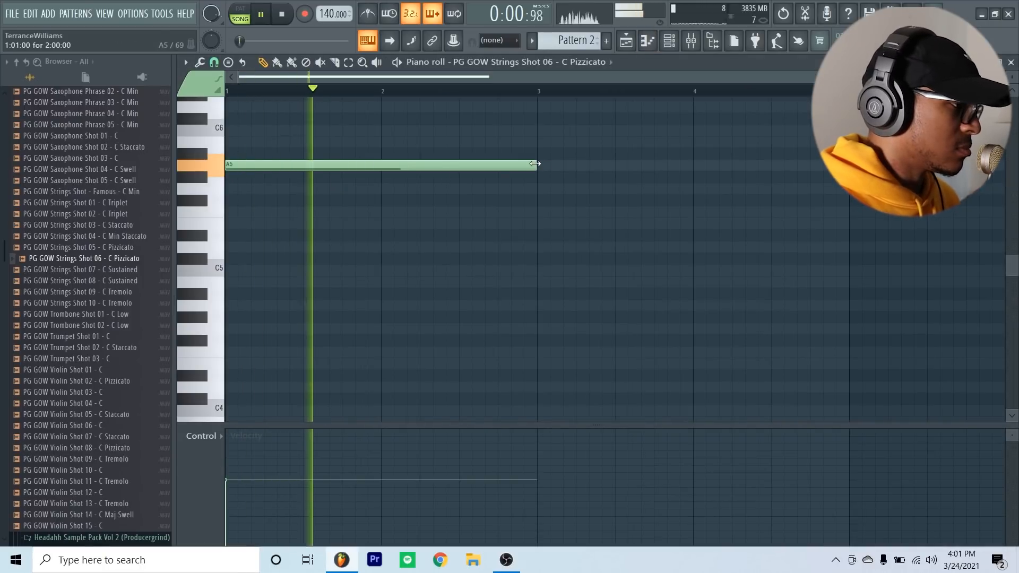
pyautogui.moveTo(537, 165); pyautogui.dragTo(374, 174)
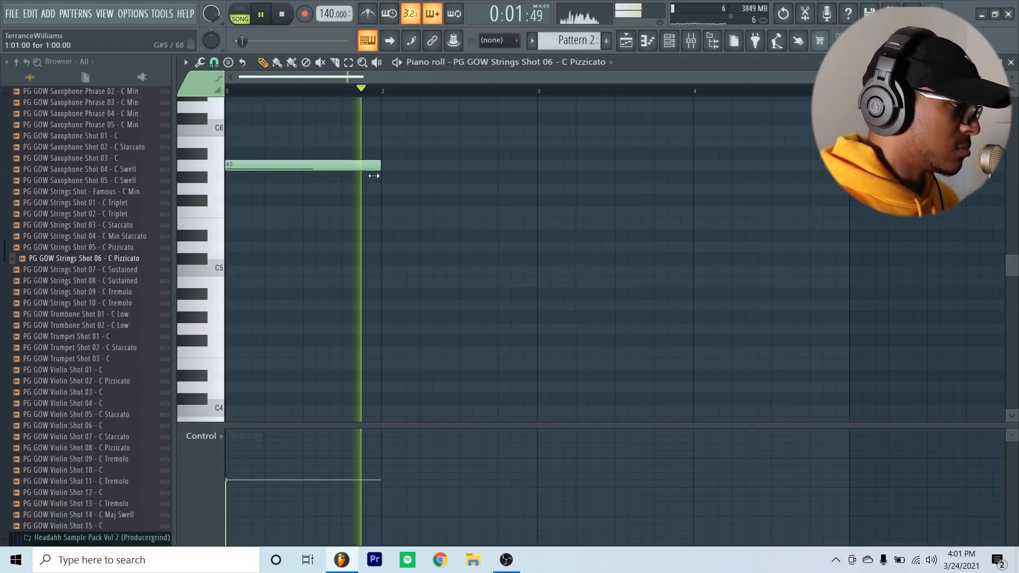
# Add a one-bar C6 note halfway through bar 1 and a one-bar B5 note at bar 2, and listen to the phrase.
pyautogui.press('space')
pyautogui.scroll(3, 393, 160)
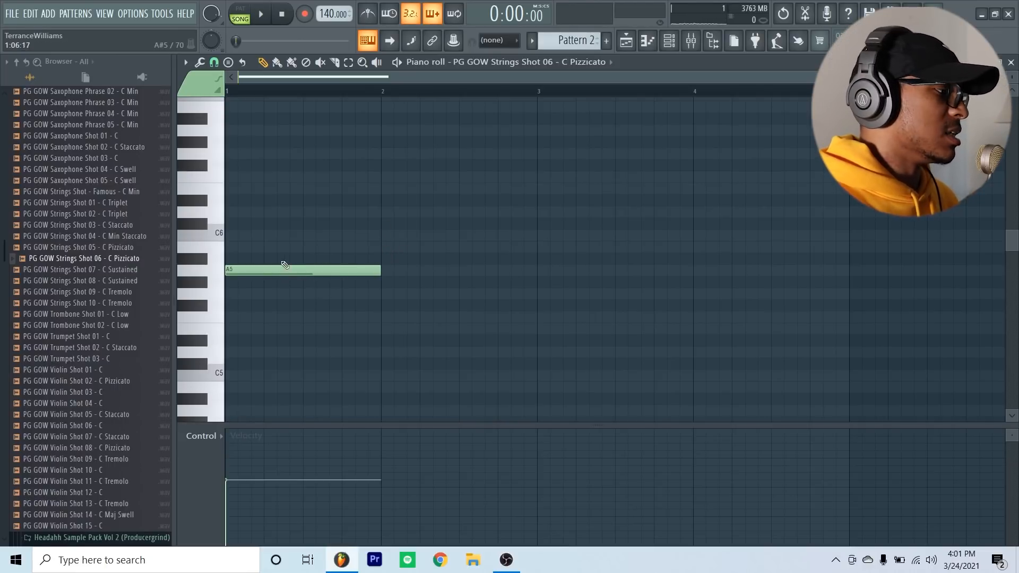
pyautogui.click(308, 235)
pyautogui.click(386, 189)
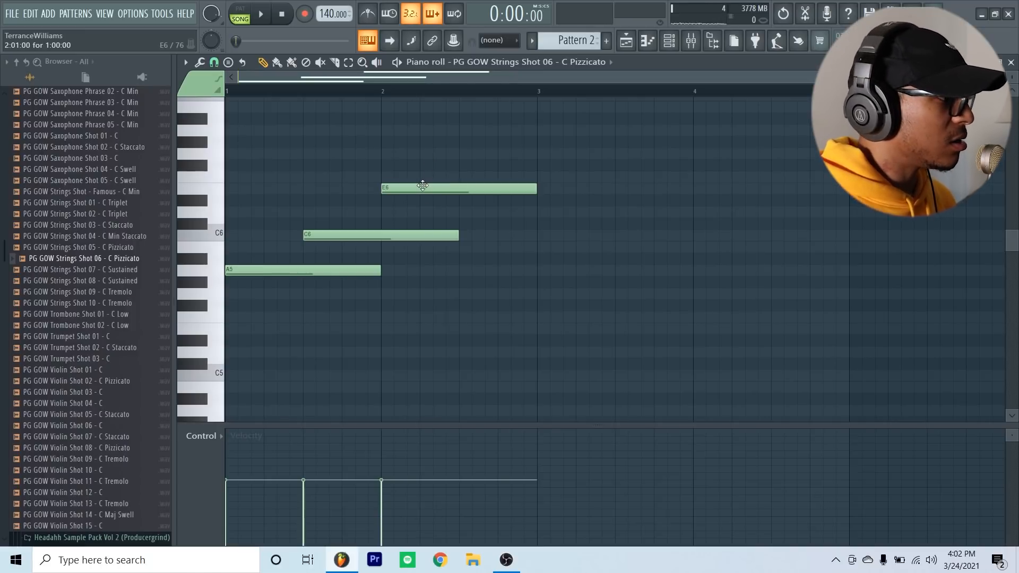
pyautogui.rightClick(422, 185)
pyautogui.click(389, 247)
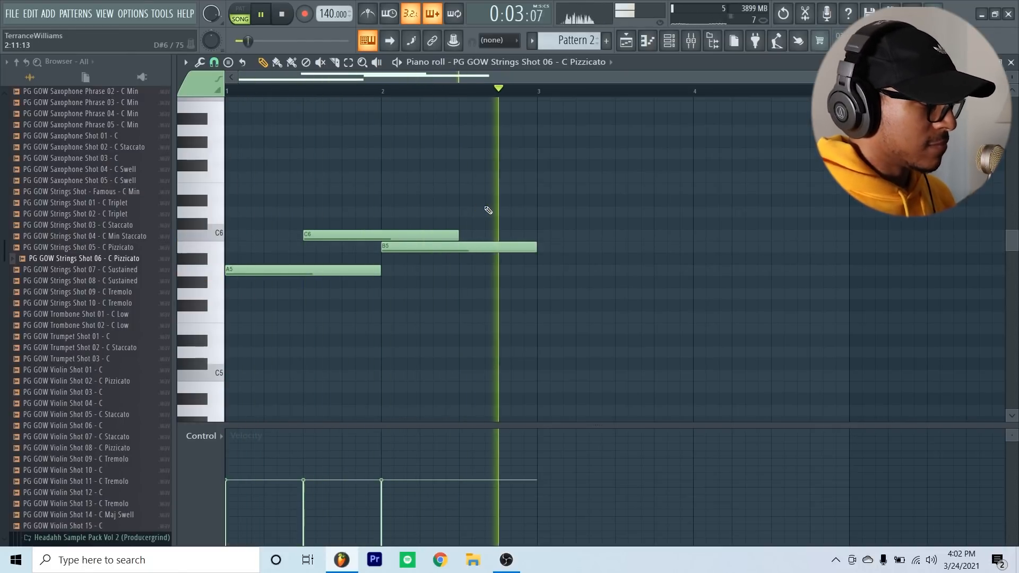
pyautogui.press('space')
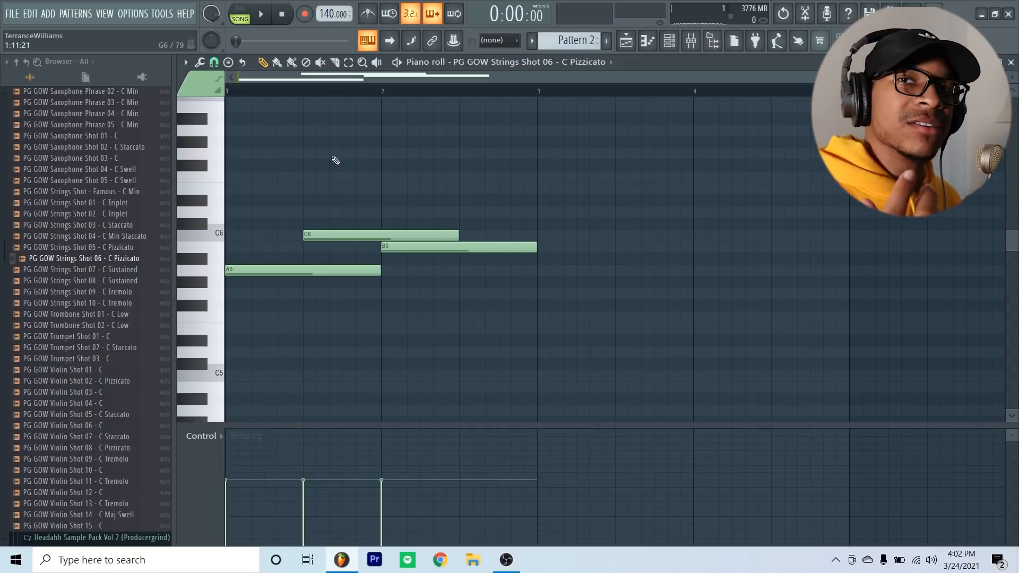
# Duplicate the three-note A5, C6, B5 phrase into bars 3–4 and play it back.
pyautogui.hotkey('ctrl', 'a')
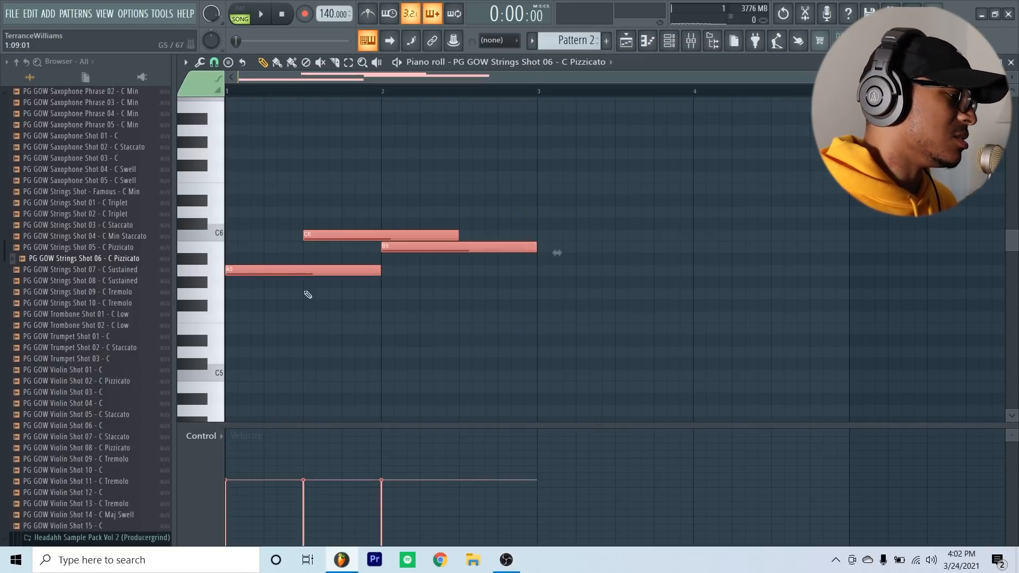
pyautogui.moveTo(275, 270); pyautogui.dragTo(586, 271)
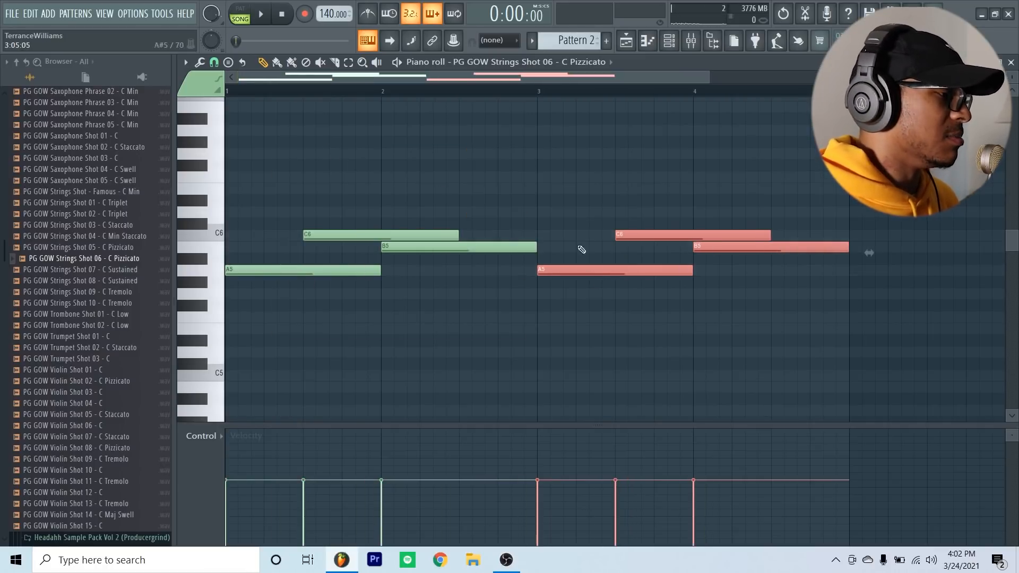
pyautogui.hotkey('ctrl', 'd')
pyautogui.press('space')
pyautogui.scroll(-2, 569, 105)
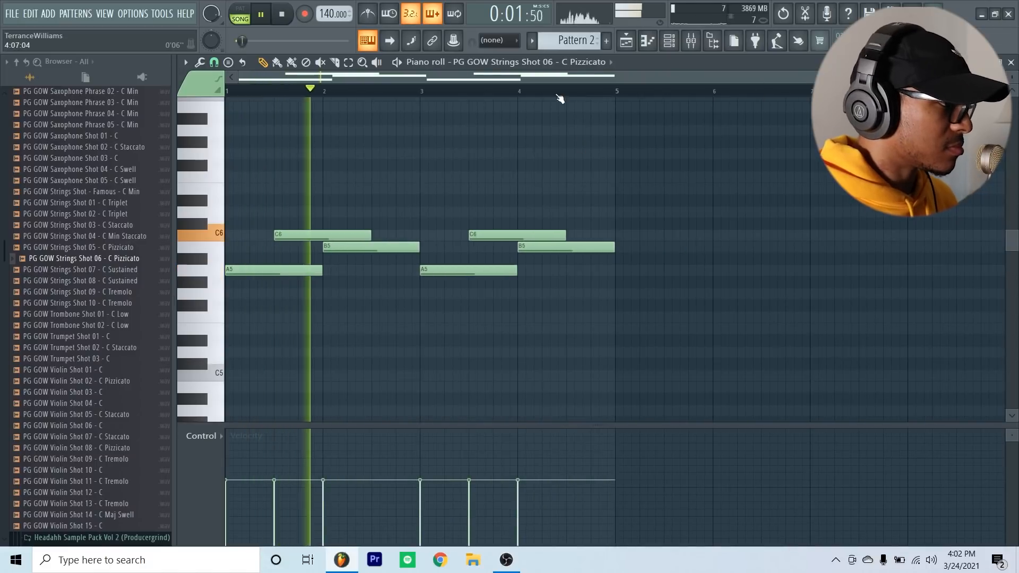
pyautogui.scroll(2, 567, 127)
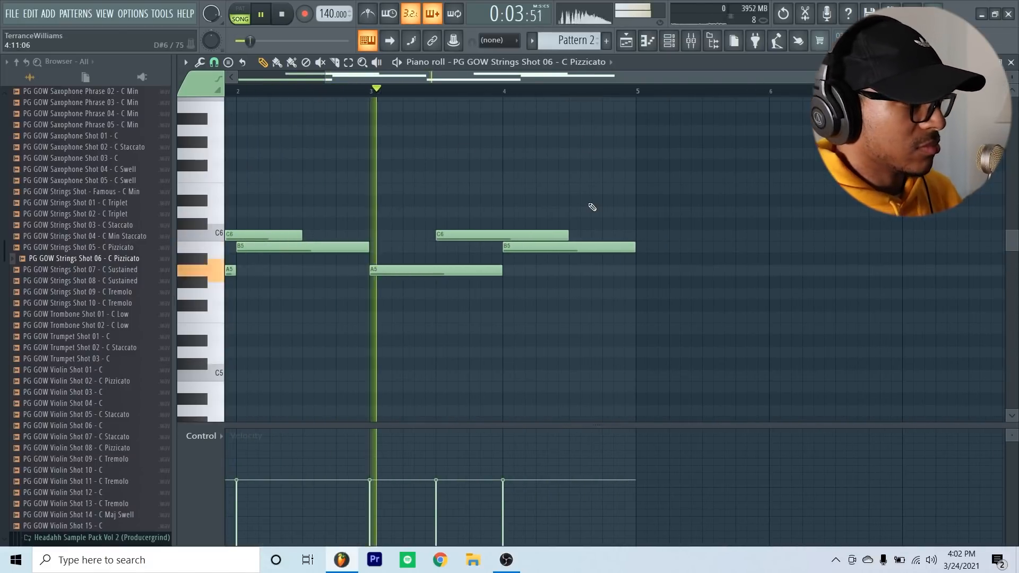
# Cut the bar 4 B5 note to half a bar and add a half-bar E6 note in the second half of bar 4.
pyautogui.press('space')
pyautogui.moveTo(575, 206); pyautogui.dragTo(577, 260)
pyautogui.rightClick(602, 248)
pyautogui.click(571, 188)
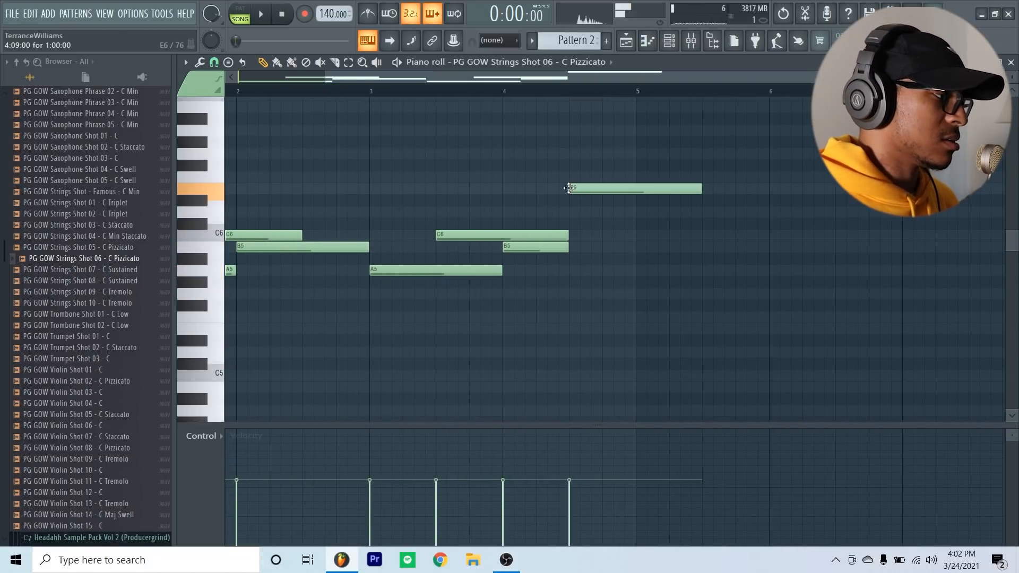
pyautogui.moveTo(628, 153); pyautogui.dragTo(638, 208)
pyautogui.rightClick(646, 187)
pyautogui.scroll(-2, 665, 146)
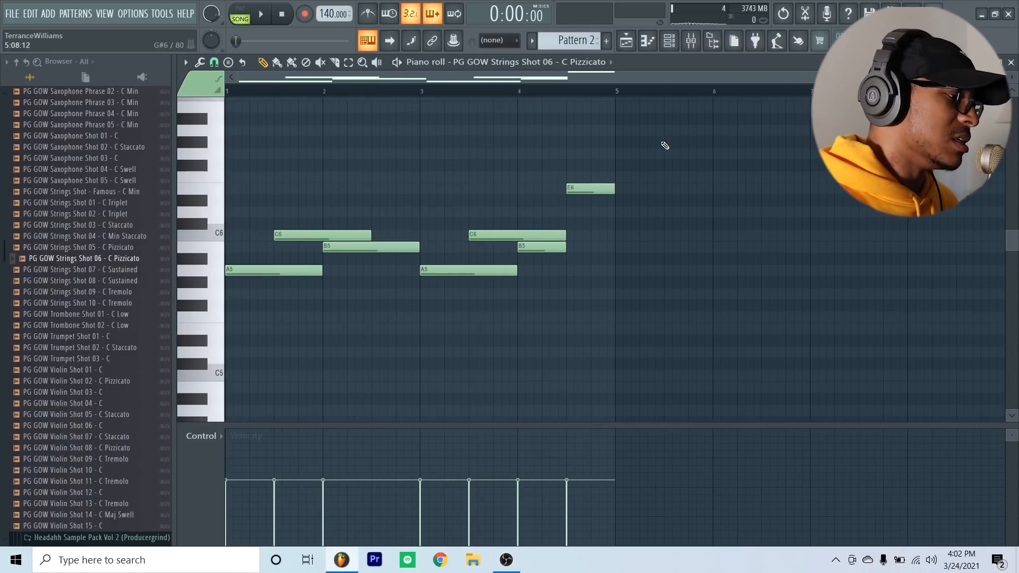
# Shorten the second C6 note to end at bar 4 and slice the E6 note into six equal short notes.
pyautogui.moveTo(566, 237); pyautogui.dragTo(519, 235)
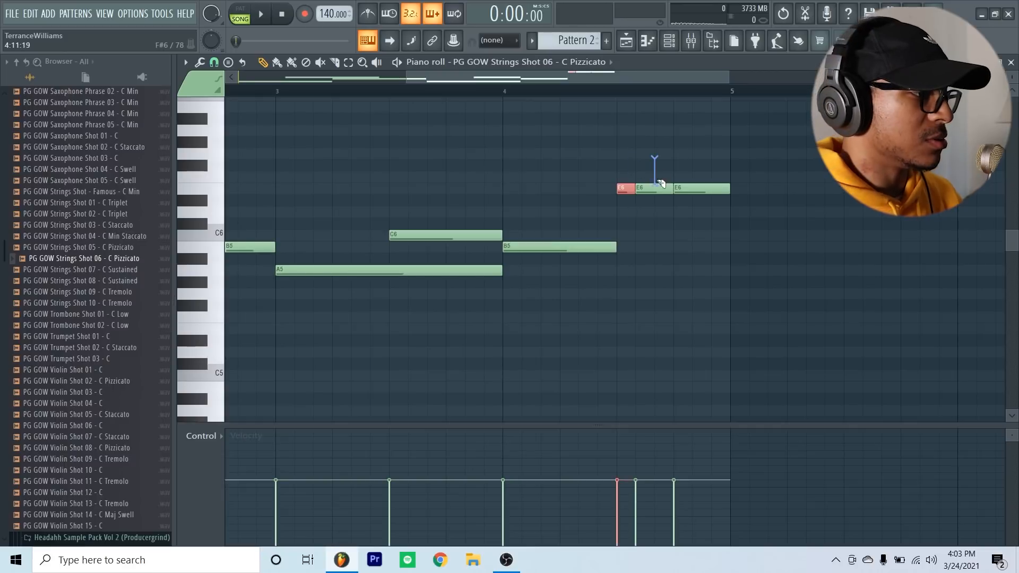
pyautogui.moveTo(661, 183); pyautogui.dragTo(693, 187)
pyautogui.moveTo(712, 167); pyautogui.dragTo(717, 218)
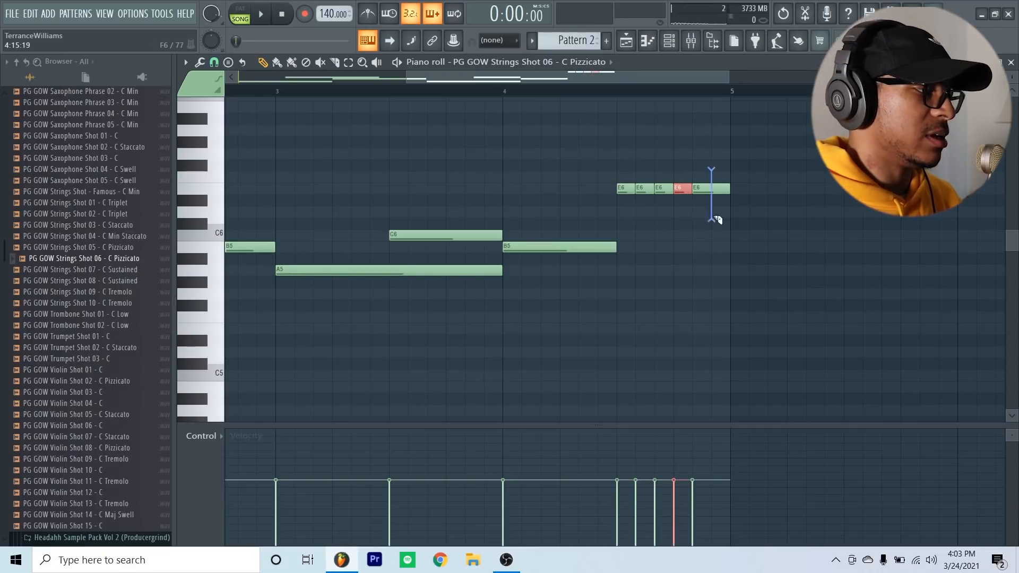
pyautogui.moveTo(716, 218); pyautogui.dragTo(716, 220)
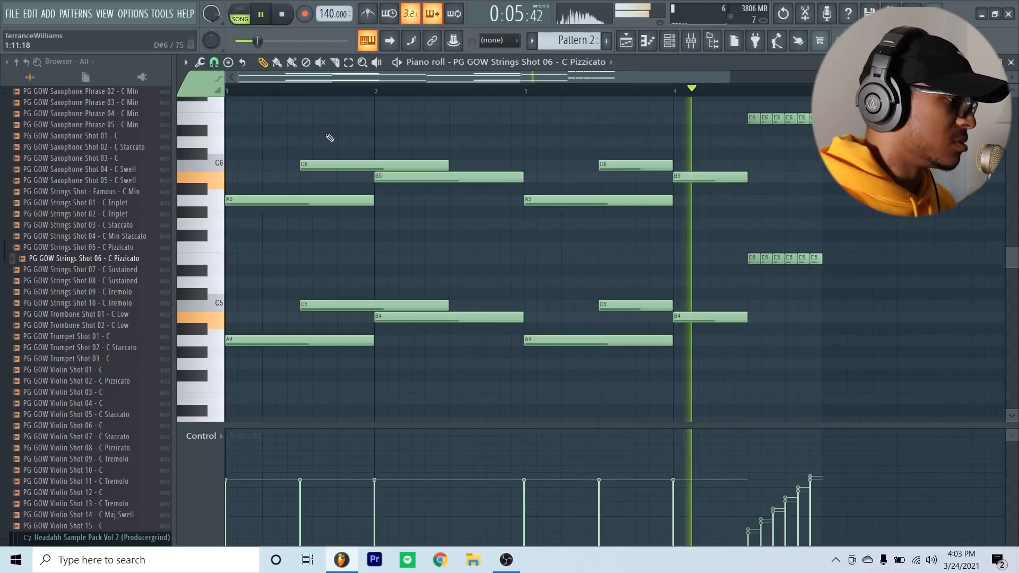
# Listen to the octave-layered phrase and slice each lower A4, C5 and B4 note a quarter bar after its start.
pyautogui.scroll(4, 331, 136)
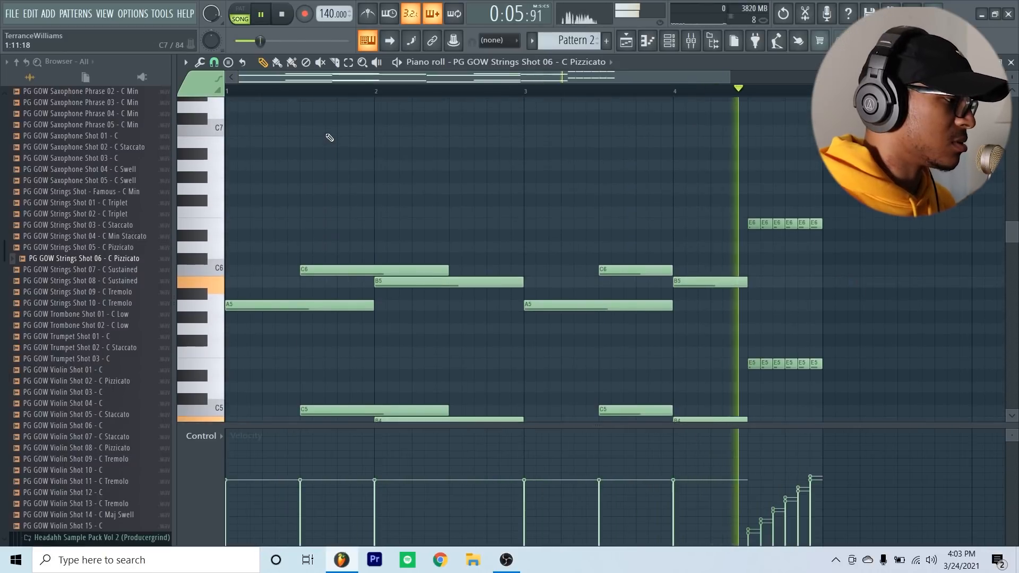
pyautogui.scroll(-2, 323, 132)
pyautogui.scroll(-2, 322, 129)
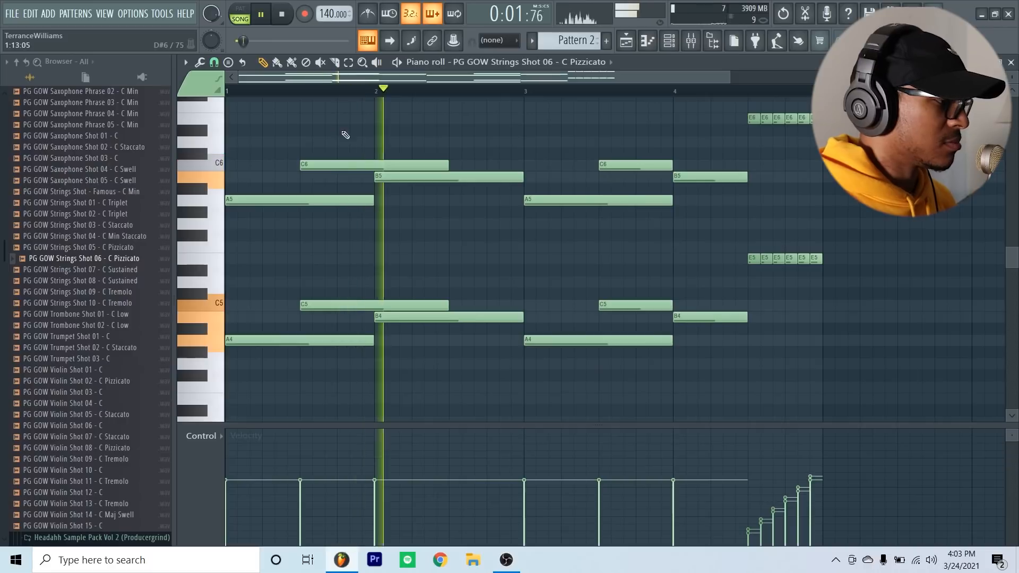
pyautogui.press('space')
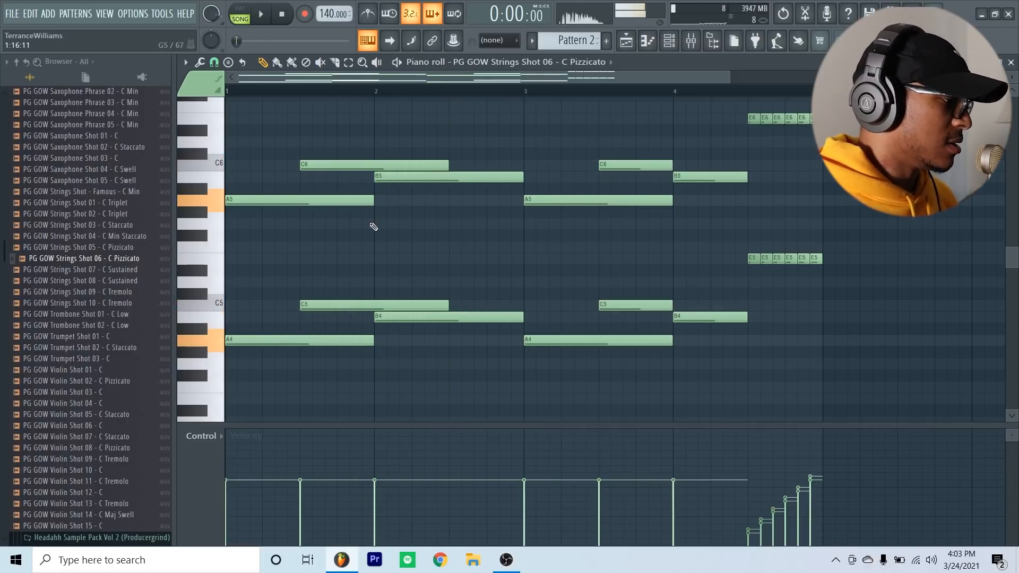
pyautogui.moveTo(261, 387); pyautogui.dragTo(261, 392)
pyautogui.moveTo(337, 250); pyautogui.dragTo(338, 321)
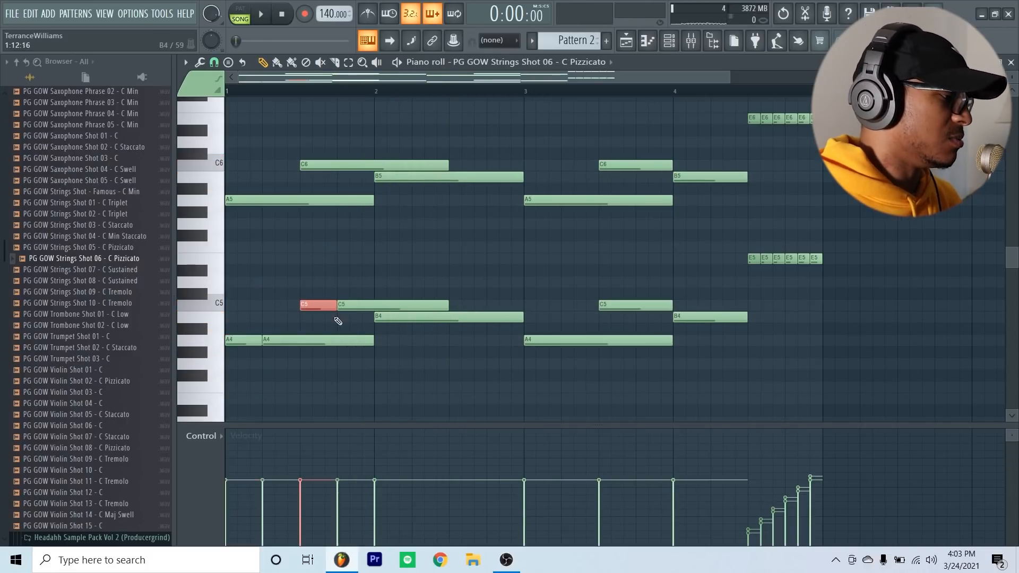
pyautogui.moveTo(414, 322); pyautogui.dragTo(412, 360)
pyautogui.moveTo(550, 274); pyautogui.dragTo(557, 324)
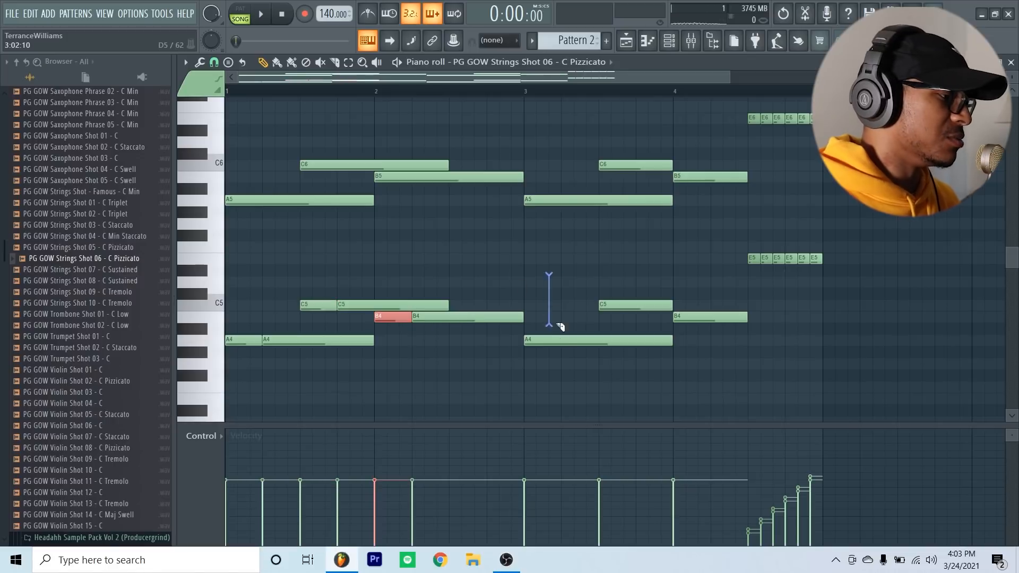
pyautogui.moveTo(557, 324); pyautogui.dragTo(562, 350)
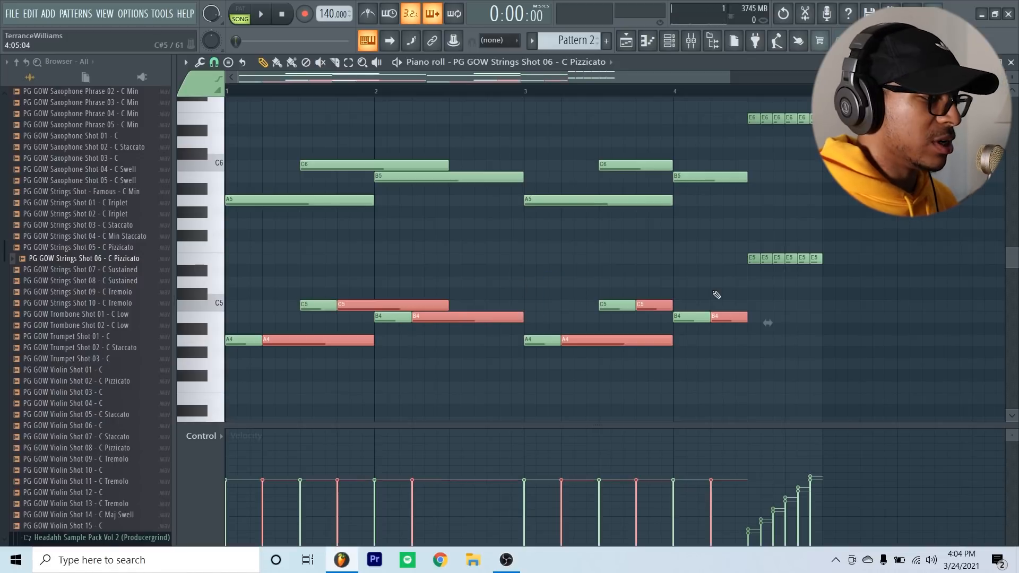
# Lower the velocity of the selected second slices in the lower octave, play the result and clear the selection.
pyautogui.scroll(-7, 712, 265)
pyautogui.press('space')
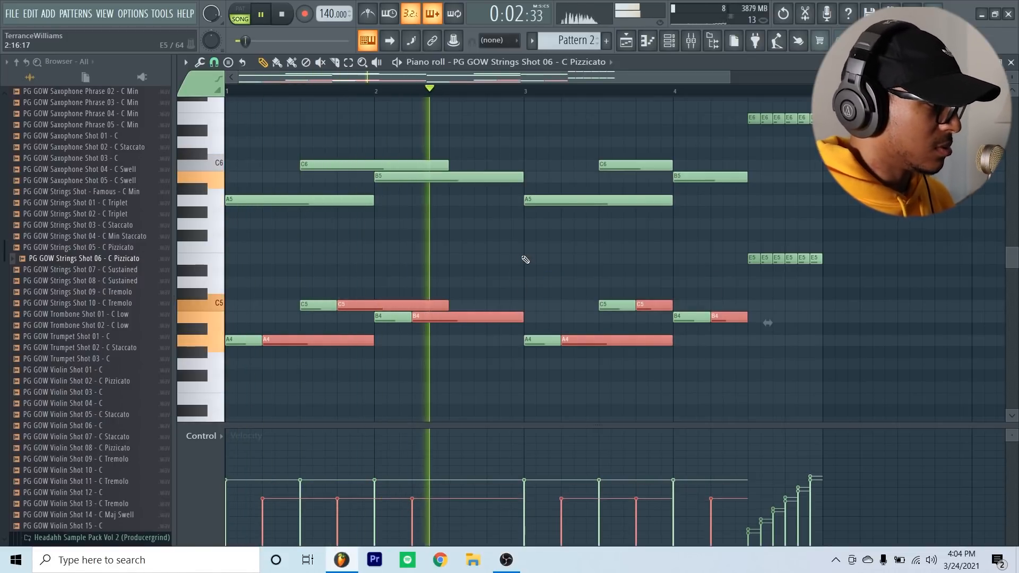
pyautogui.scroll(1, 525, 259)
pyautogui.keyDown('ctrl'); pyautogui.click(525, 262); pyautogui.keyUp('ctrl')
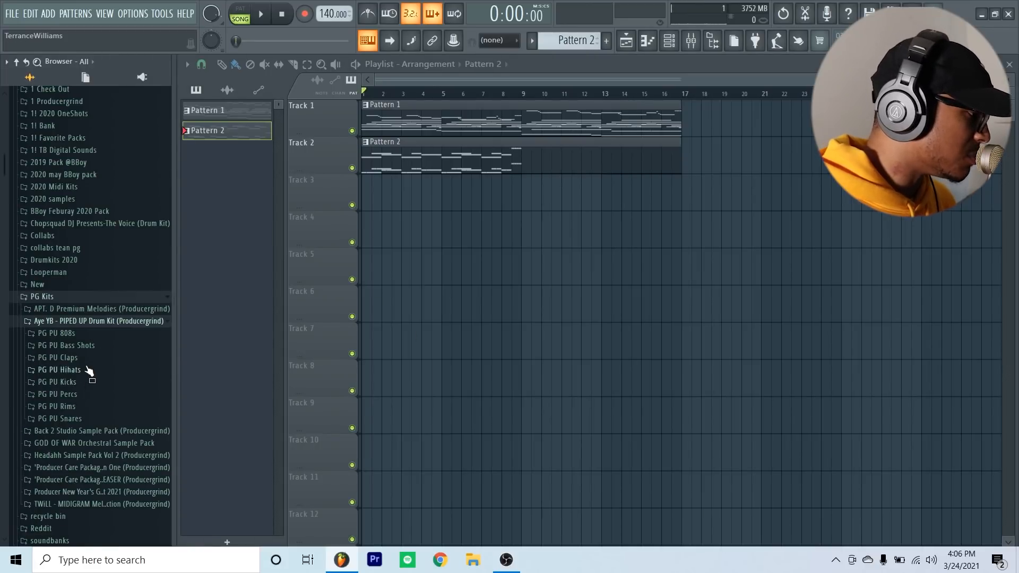
# Open the PG PU Bass Shots folder, audition Bass Shots 01 to 05 and load PG PU Bass Shot 02 - C as a channel.
pyautogui.click(87, 345)
pyautogui.scroll(-2, 90, 345)
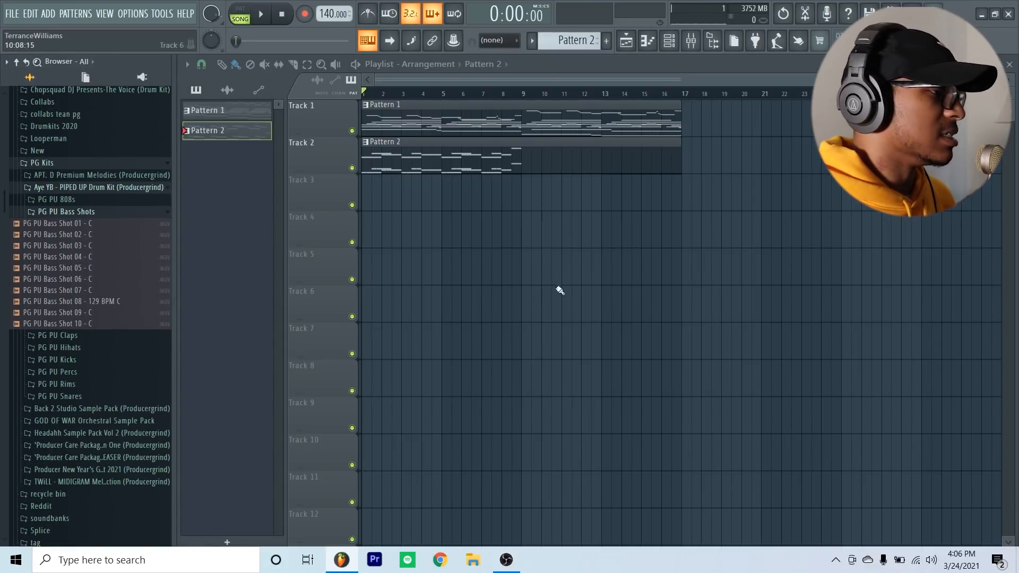
pyautogui.click(83, 226)
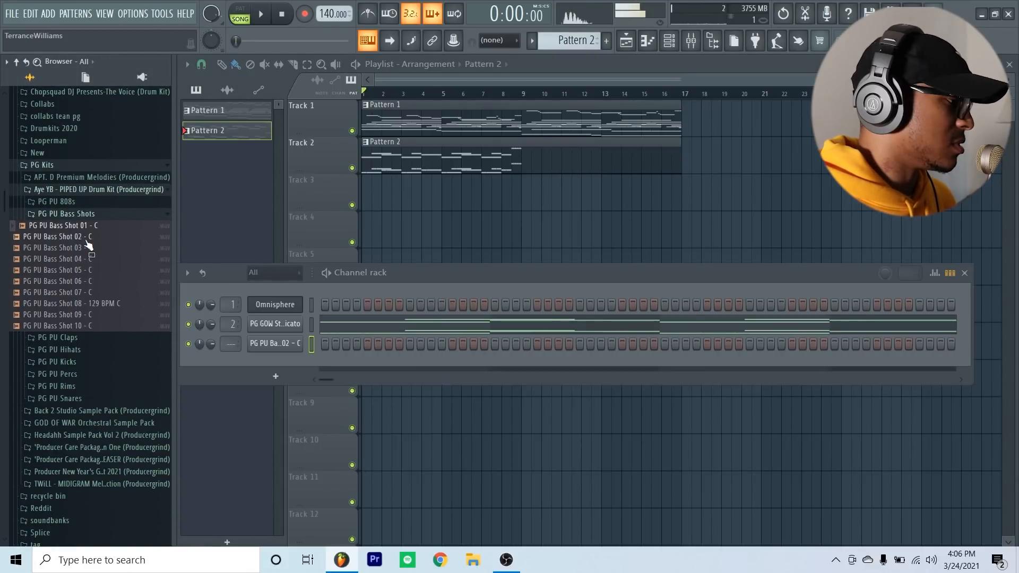
pyautogui.click(87, 247)
pyautogui.click(89, 258)
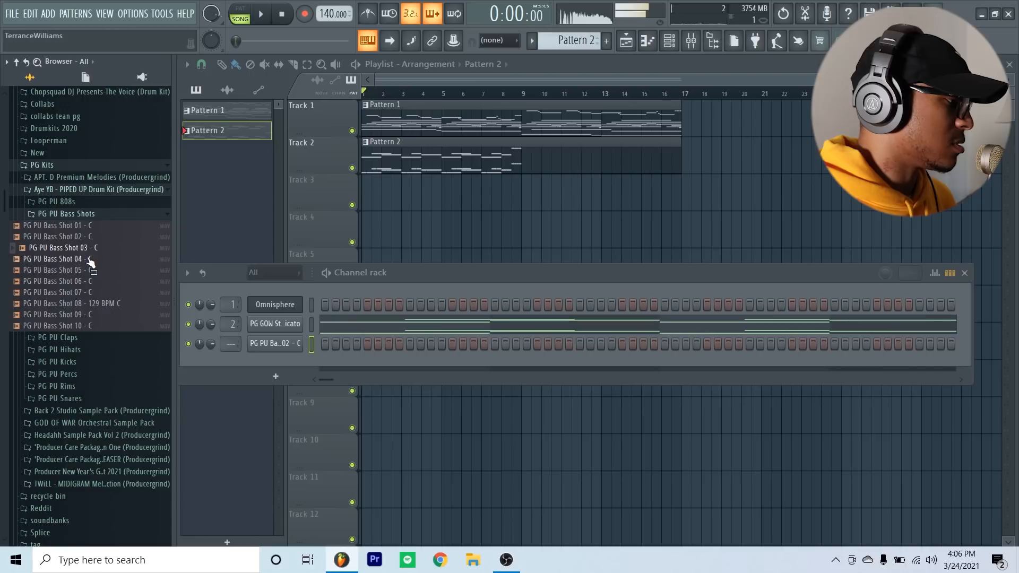
pyautogui.click(93, 269)
pyautogui.hotkey('ctrl', 'z')
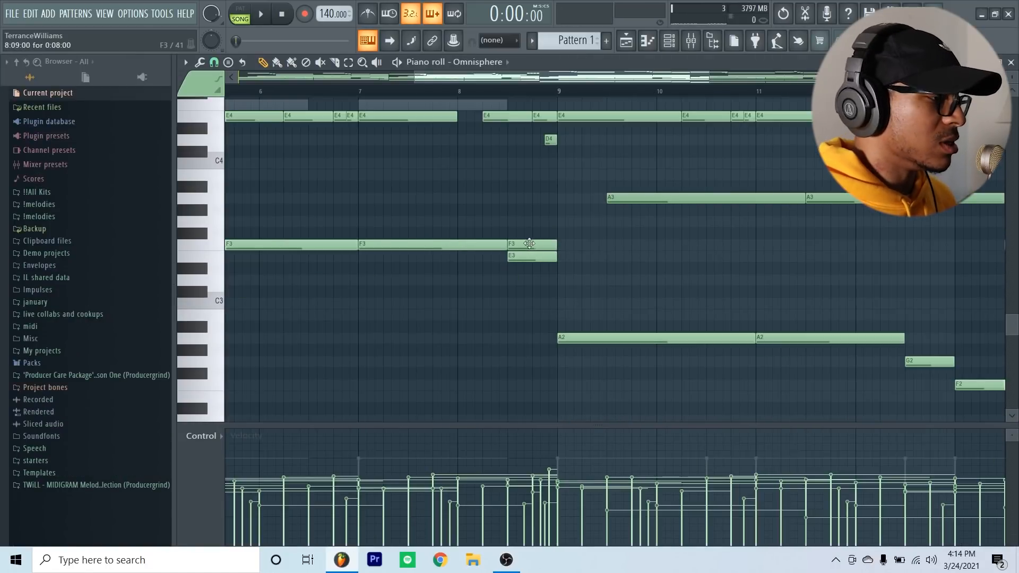
# Review the Omnisphere notes in Pattern 1 and play the bass line's change from bar 4 into bar 5.
pyautogui.scroll(8, 578, 181)
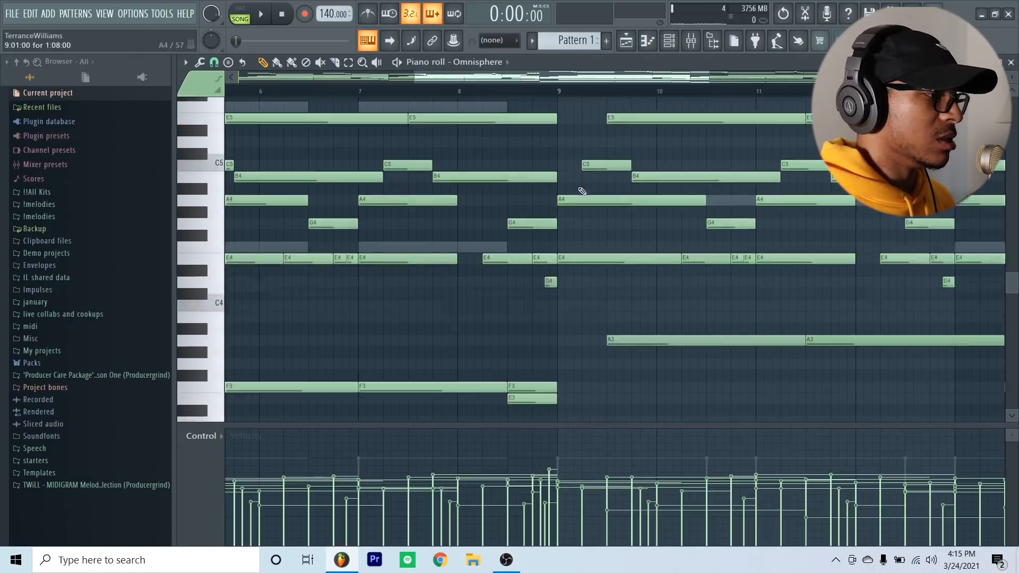
pyautogui.scroll(-10, 576, 138)
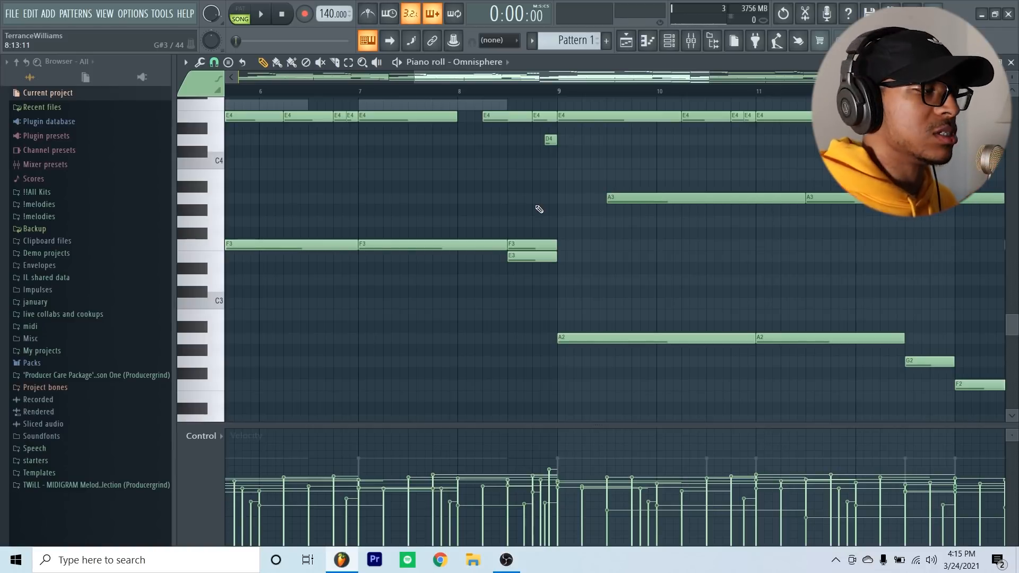
pyautogui.click(345, 92)
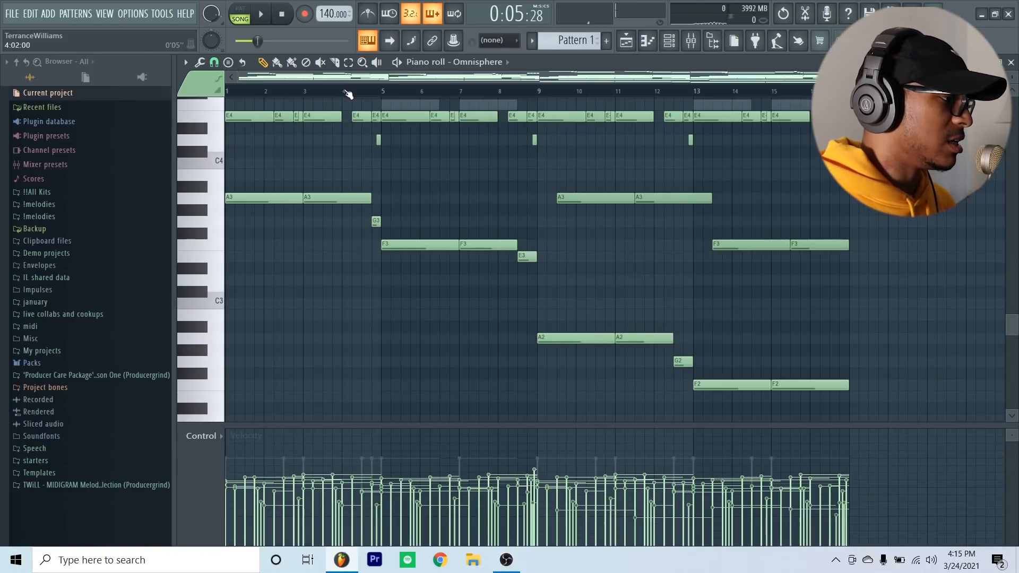
pyautogui.press('space')
pyautogui.scroll(5, 347, 94)
pyautogui.press('space')
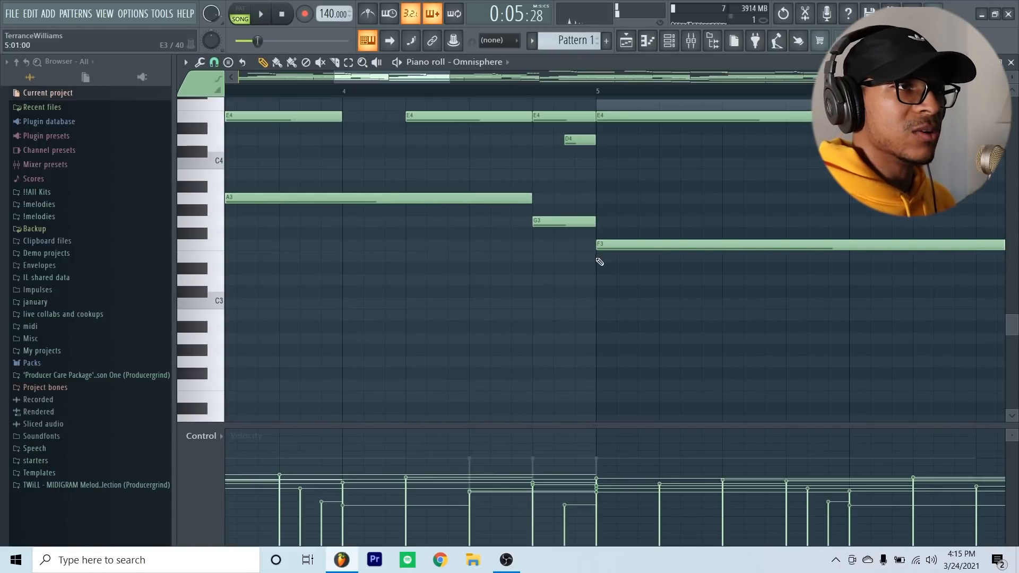
# Match Omnisphere's bar 4 bass to PG PU Bass Shot 02: split A3 mid-bar, raise its end piece to C4 and raise G3 to B3.
pyautogui.scroll(4, 557, 199)
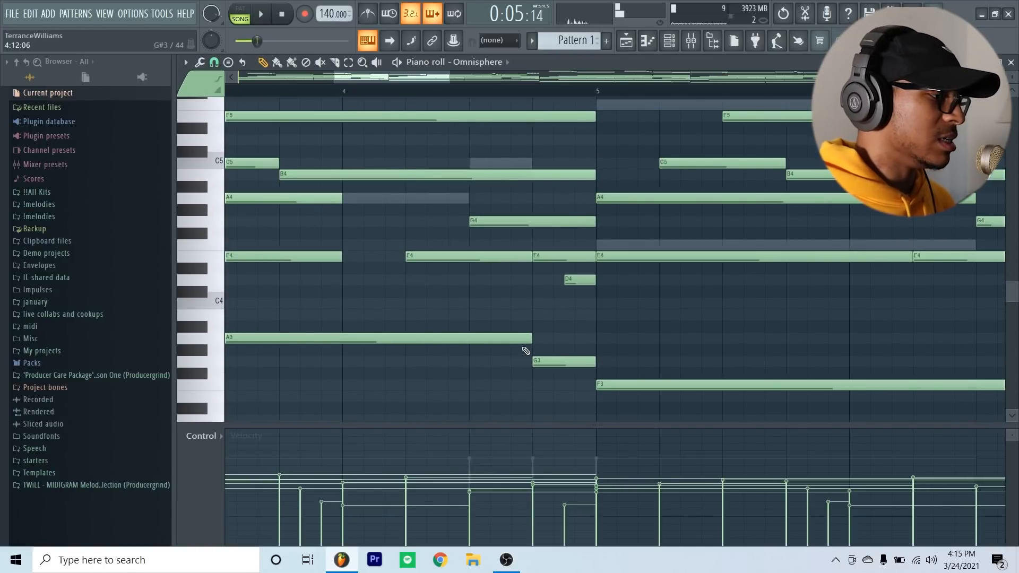
pyautogui.doubleClick(516, 169)
pyautogui.scroll(2, 563, 154)
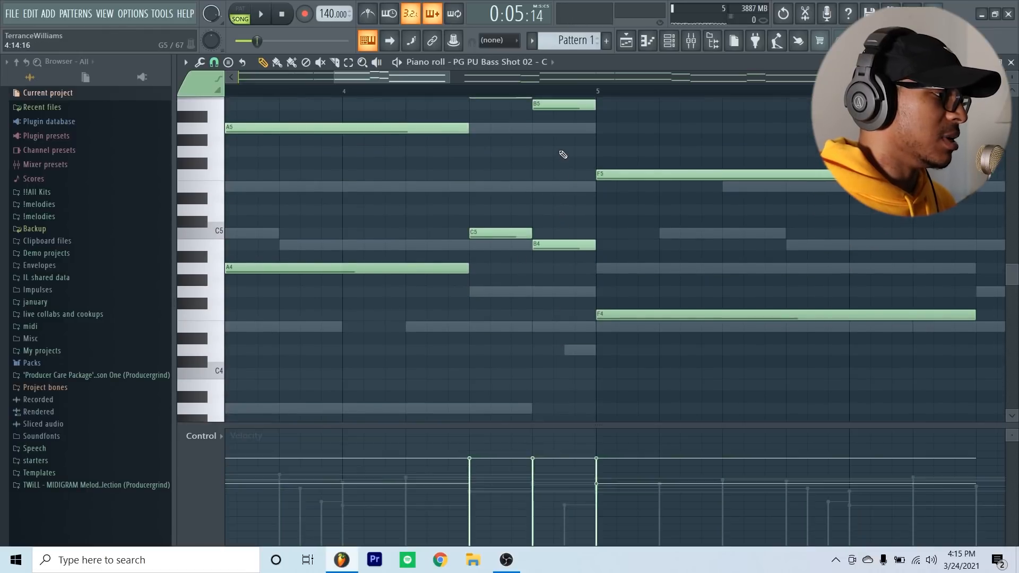
pyautogui.scroll(-2, 549, 252)
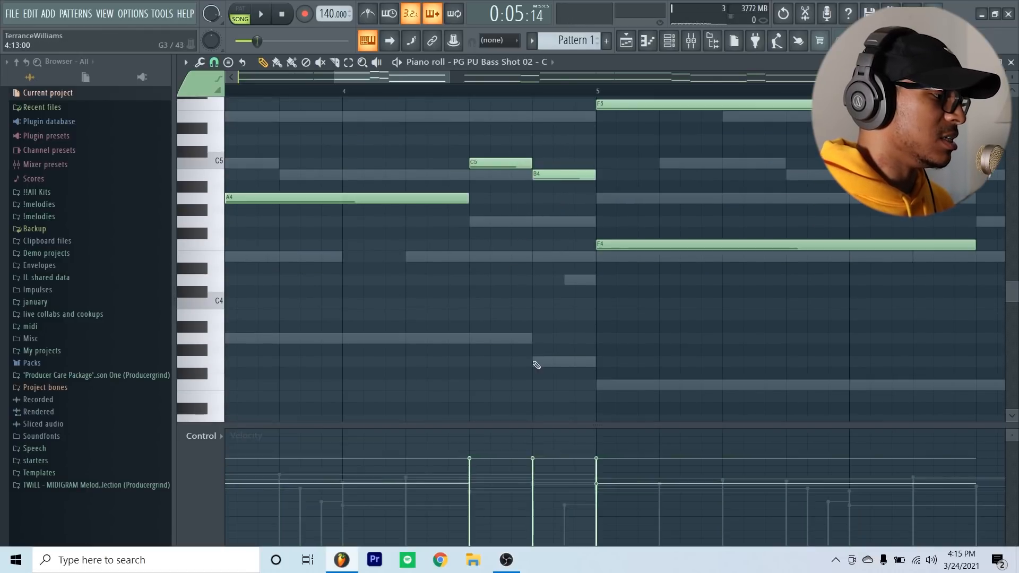
pyautogui.doubleClick(526, 339)
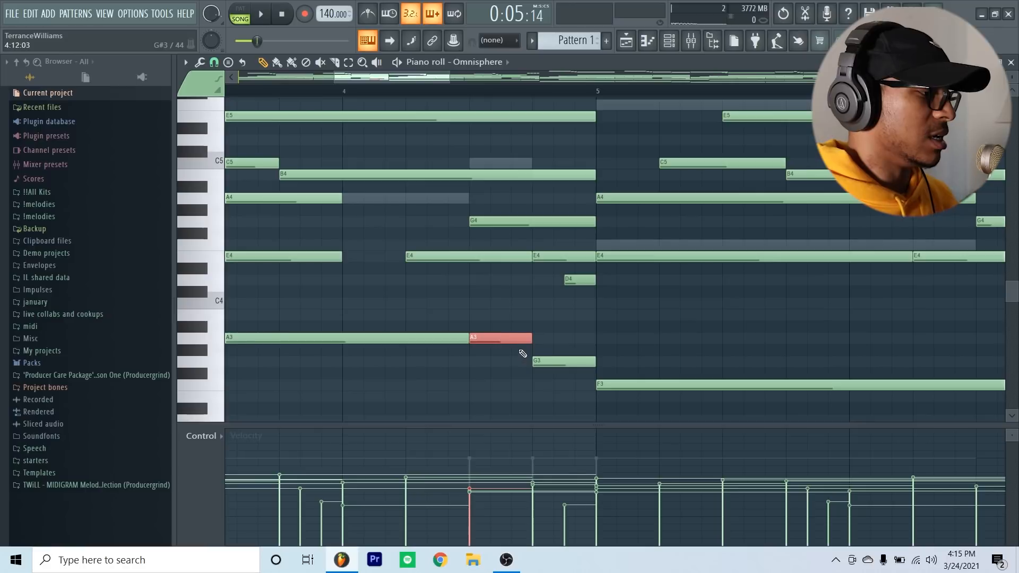
pyautogui.moveTo(505, 316); pyautogui.dragTo(504, 301)
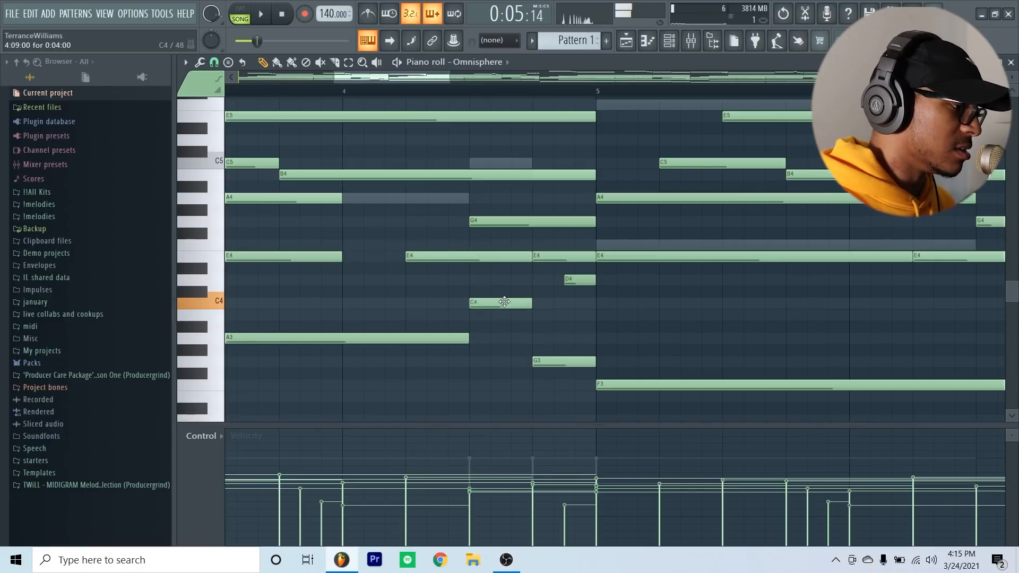
pyautogui.moveTo(553, 360); pyautogui.dragTo(555, 320)
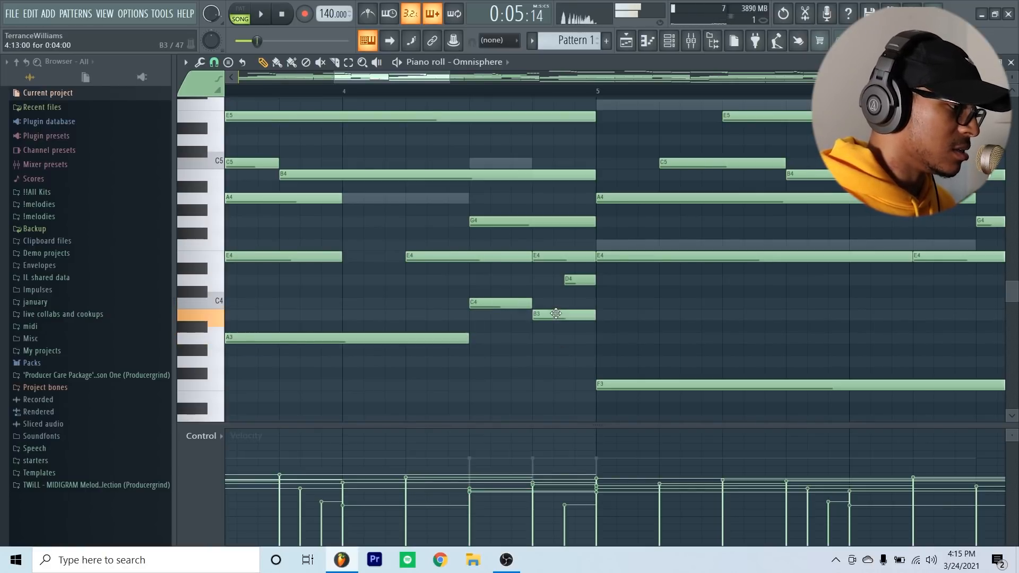
# Play bar 4 of the Omnisphere part, delete the D4 note at its end and play the passage again.
pyautogui.press('space')
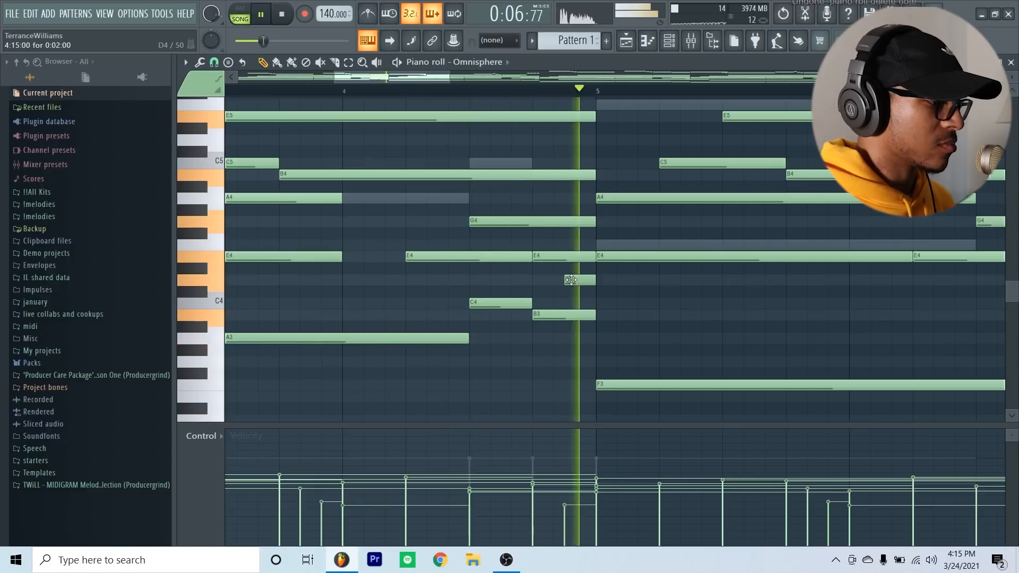
pyautogui.keyDown('ctrl'); pyautogui.click(572, 280); pyautogui.keyUp('ctrl')
pyautogui.press('space')
pyautogui.press('space')
pyautogui.press('space')
pyautogui.rightClick(593, 282)
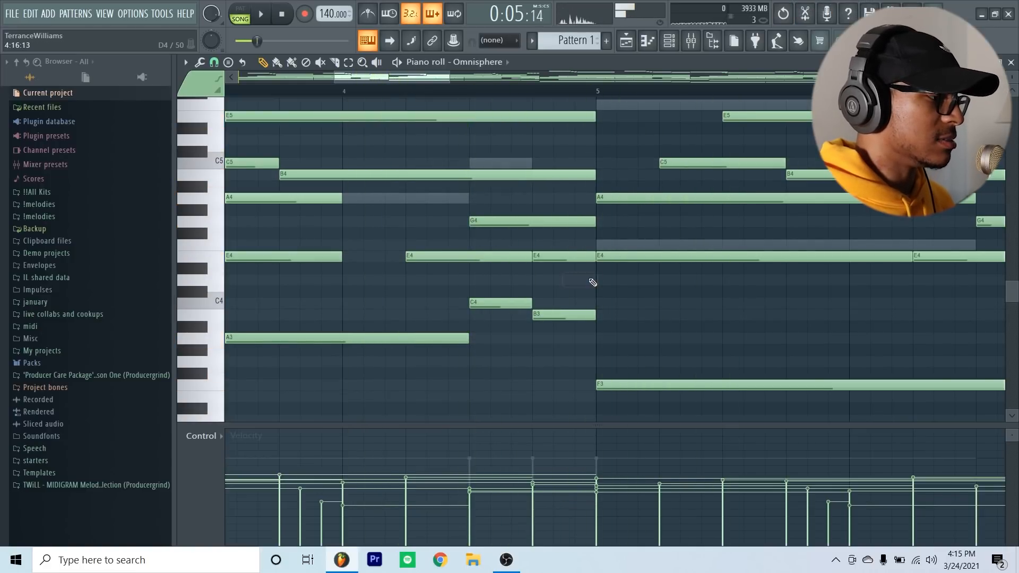
pyautogui.press('space')
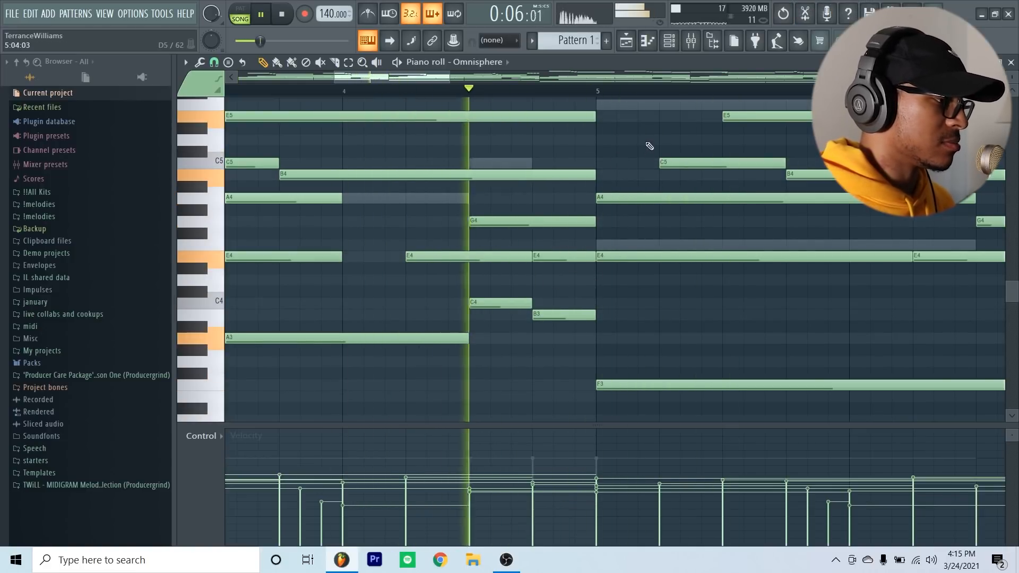
# Play through the full Omnisphere pattern and examine the low A3 and F3 bass notes in bars 12 to 15.
pyautogui.scroll(-5, 621, 96)
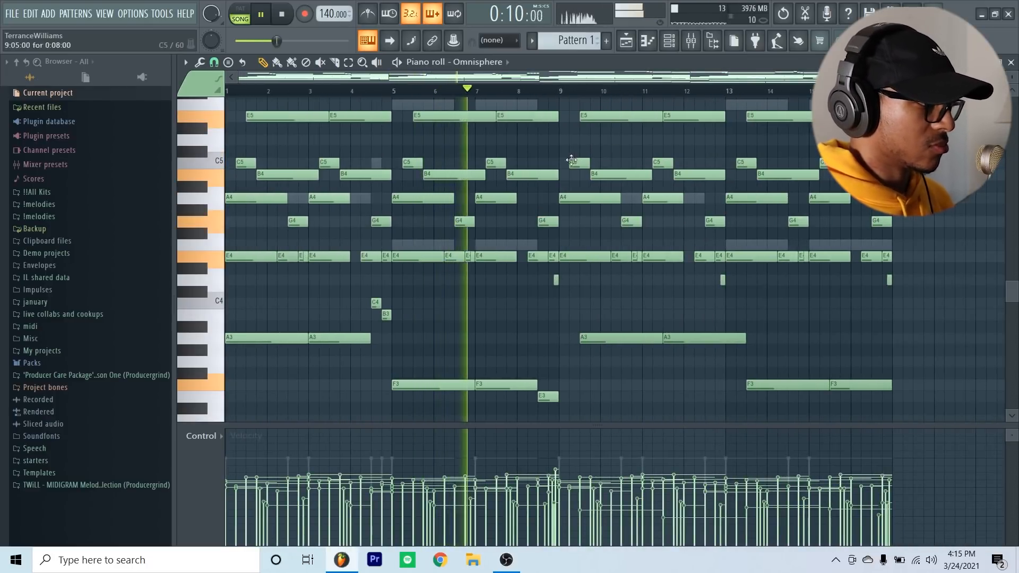
pyautogui.scroll(4, 554, 154)
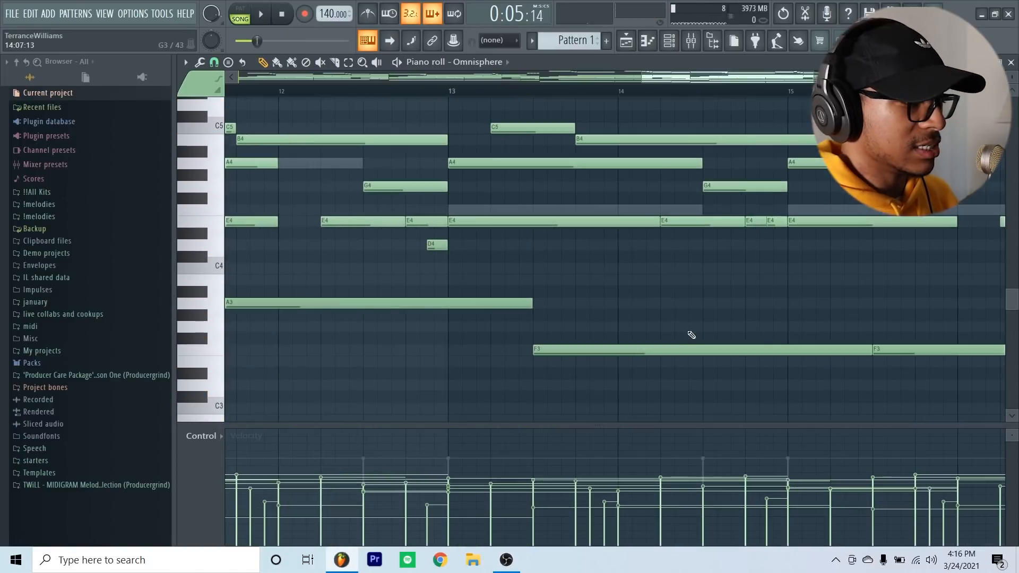
pyautogui.moveTo(713, 386); pyautogui.dragTo(713, 388)
pyautogui.moveTo(788, 331); pyautogui.dragTo(754, 326)
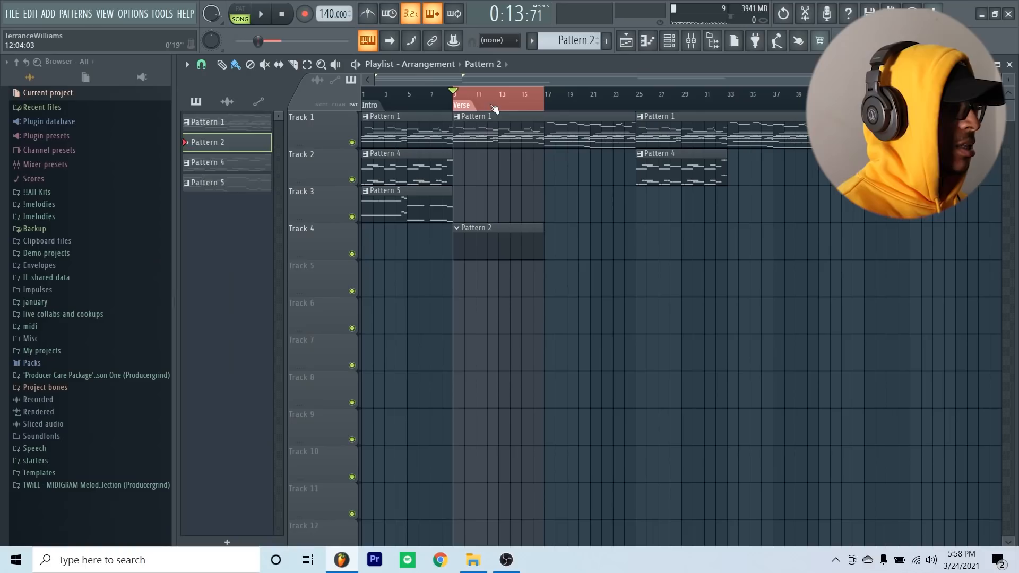
# From PG Kits, open the Aye YB - PIPED UP Drum Kit's PG PU 808s folder and load PG PU 808 05 - C as a channel.
pyautogui.click(672, 47)
pyautogui.click(47, 196)
pyautogui.scroll(-10, 106, 376)
pyautogui.scroll(2, 84, 329)
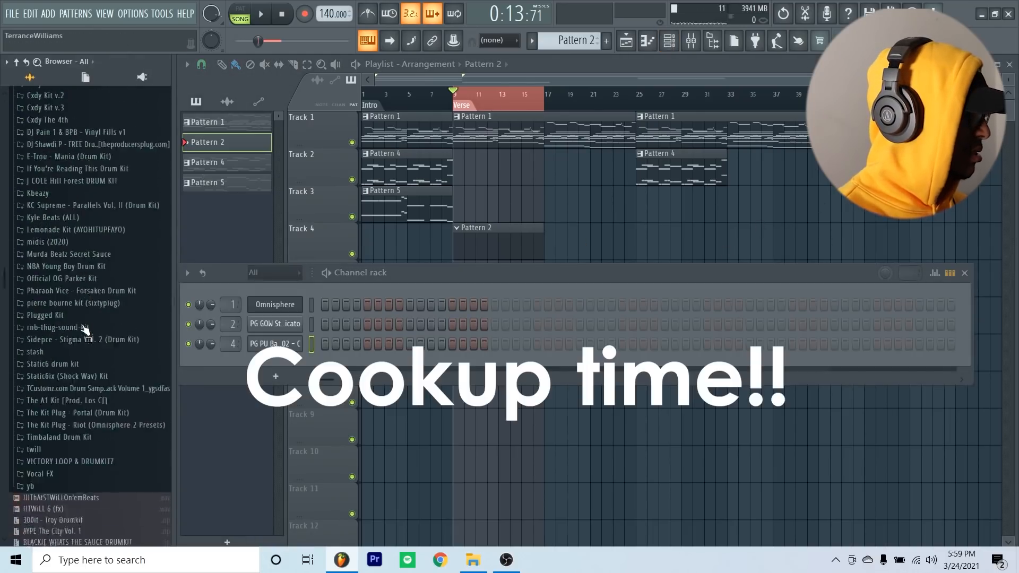
pyautogui.click(59, 249)
pyautogui.click(75, 274)
pyautogui.click(205, 116)
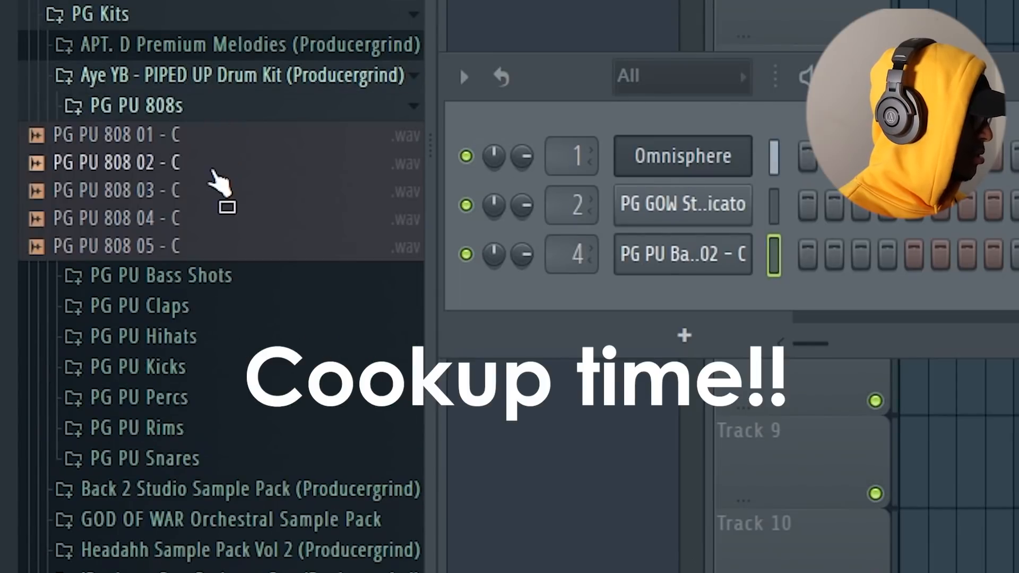
pyautogui.moveTo(207, 252); pyautogui.dragTo(653, 334)
# Audition the samples PG PU Clap 01 to 05 in the PG PU Claps folder and collapse the folder.
pyautogui.click(180, 306)
pyautogui.click(189, 201)
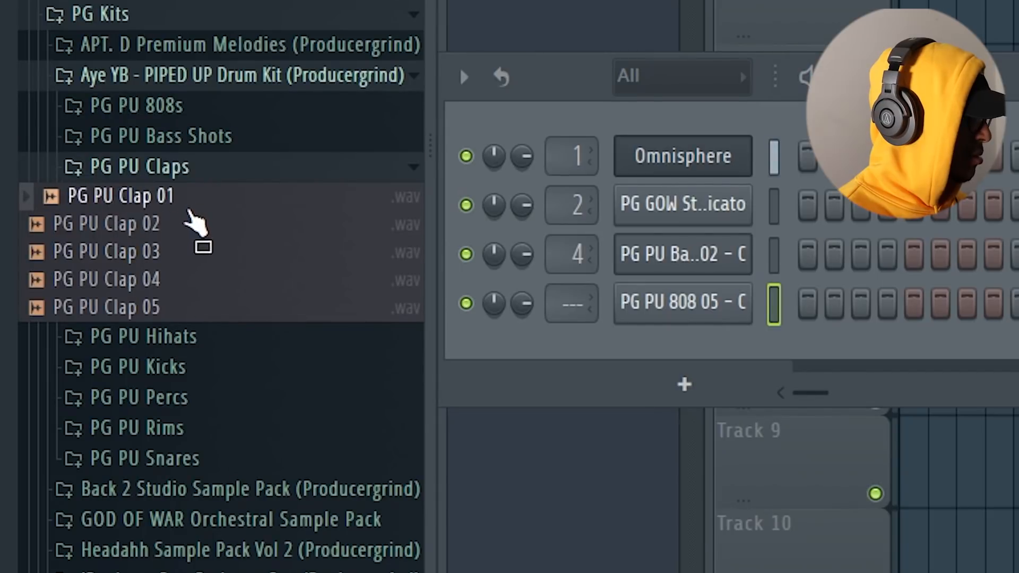
pyautogui.click(191, 228)
pyautogui.click(191, 255)
pyautogui.click(192, 225)
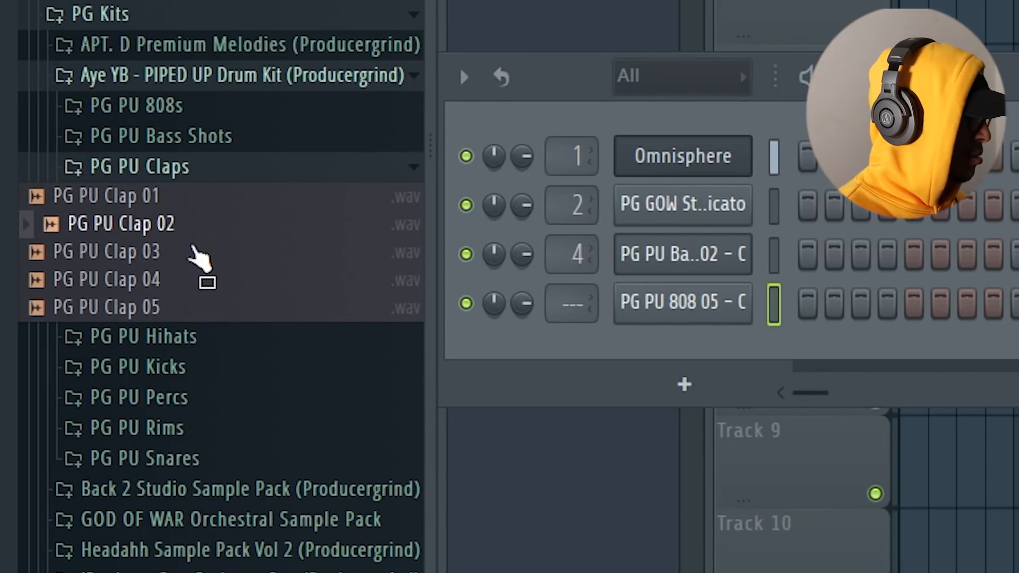
pyautogui.click(194, 282)
pyautogui.click(197, 308)
pyautogui.click(174, 168)
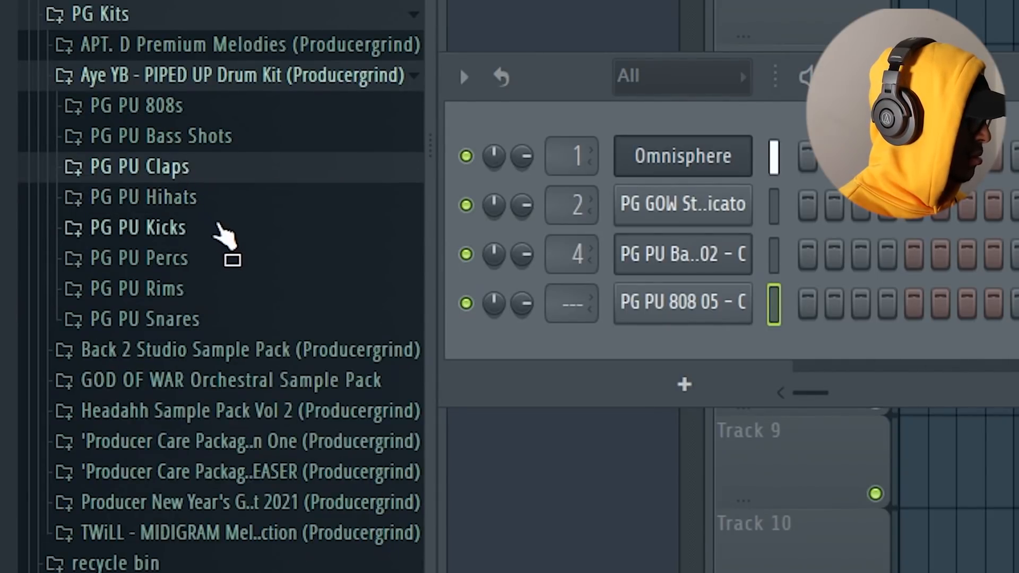
# Audition the samples in the PG PU Hihats folder and load PG PU Hihat 01 as a channel.
pyautogui.click(213, 201)
pyautogui.press('Down')
pyautogui.press('Down')
pyautogui.press('Down')
pyautogui.press('Down')
pyautogui.press('Down')
pyautogui.press('Down')
pyautogui.press('Down')
pyautogui.press('Down')
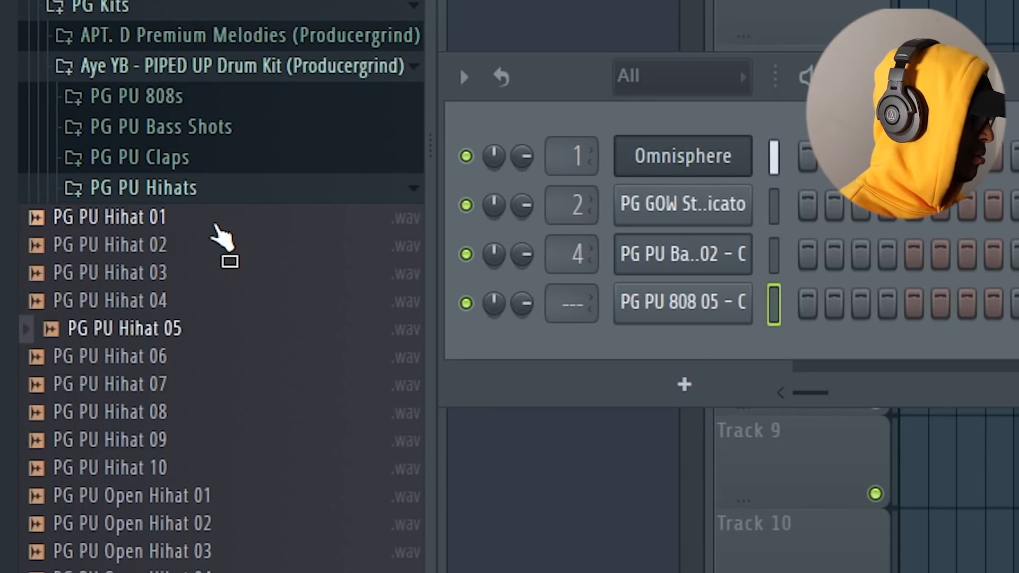
pyautogui.press('Down')
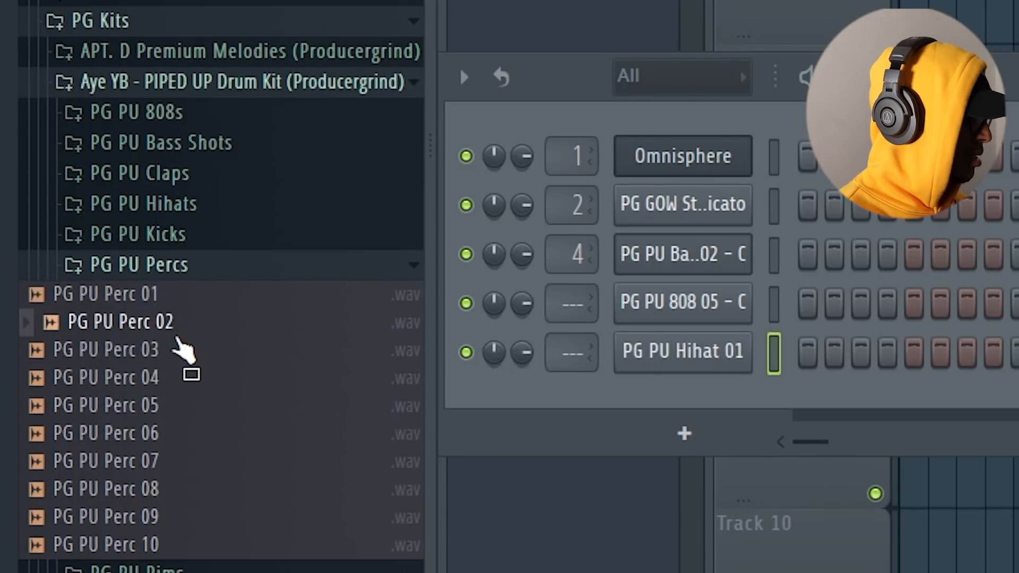
# Audition the percussion samples in the PG PU Percs folder.
pyautogui.press('Down')
pyautogui.press('Down')
pyautogui.press('Down')
pyautogui.press('Down')
pyautogui.press('Down')
pyautogui.press('Down')
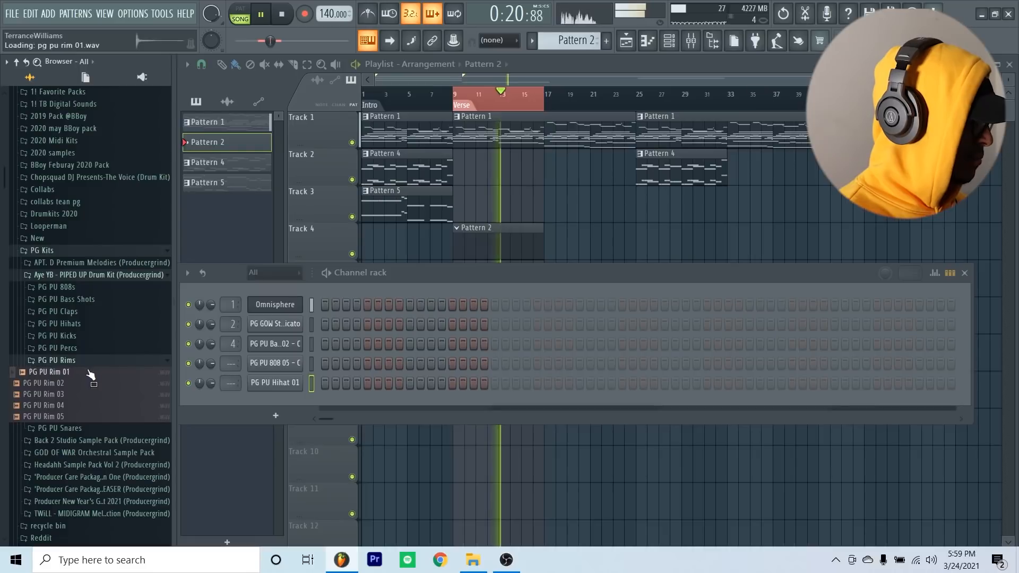
# Audition the PG PU Rims and PG PU Snares samples, loading PG PU Rim 03 and PG PU Snare 01 as channels.
pyautogui.press('Down')
pyautogui.press('Down')
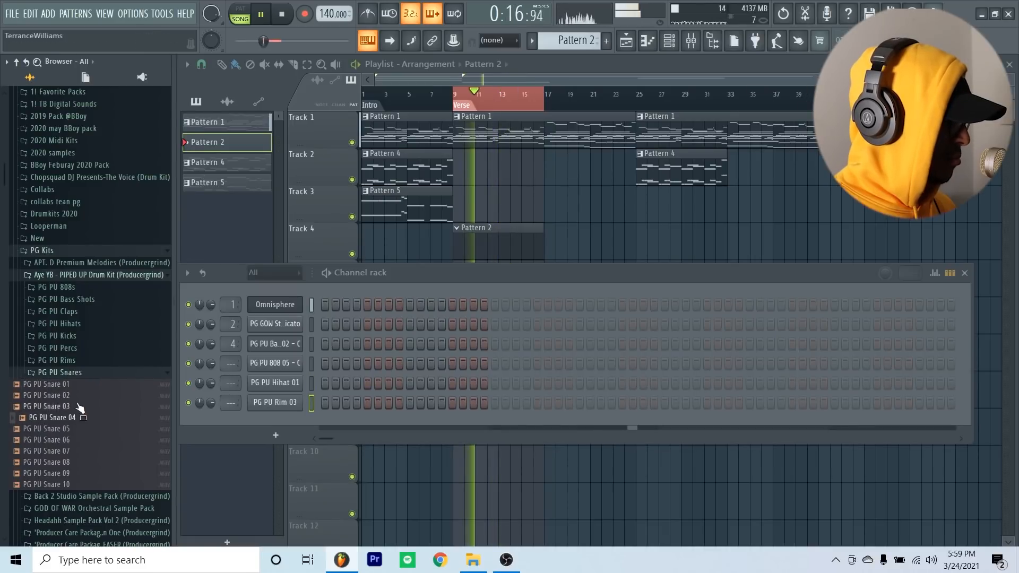
pyautogui.moveTo(74, 385); pyautogui.dragTo(255, 411)
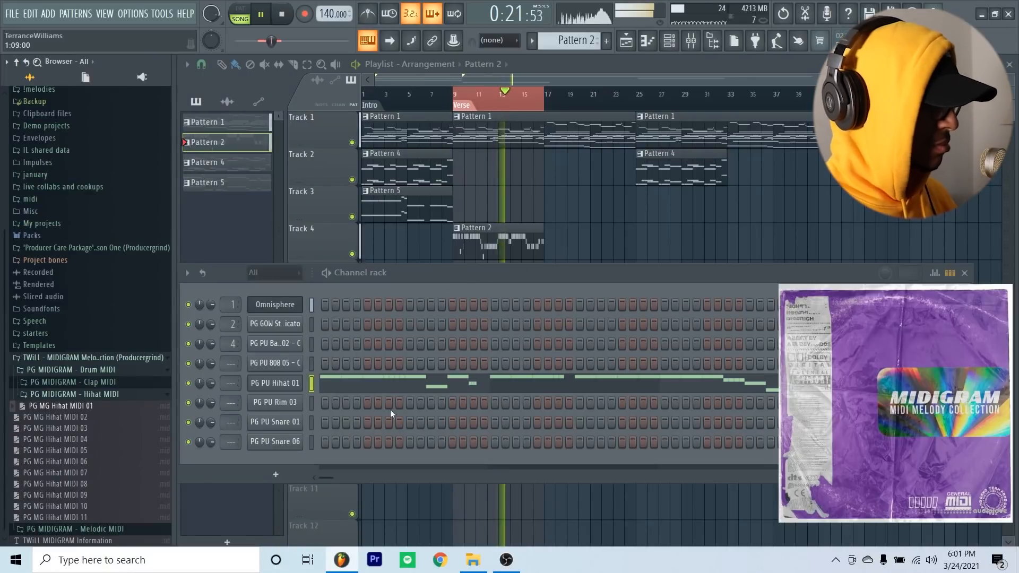
# Open the PG PU Hihat 01 part of Pattern 2 in the piano roll and examine its imported MIDI notes.
pyautogui.click(350, 386)
pyautogui.scroll(-5, 517, 221)
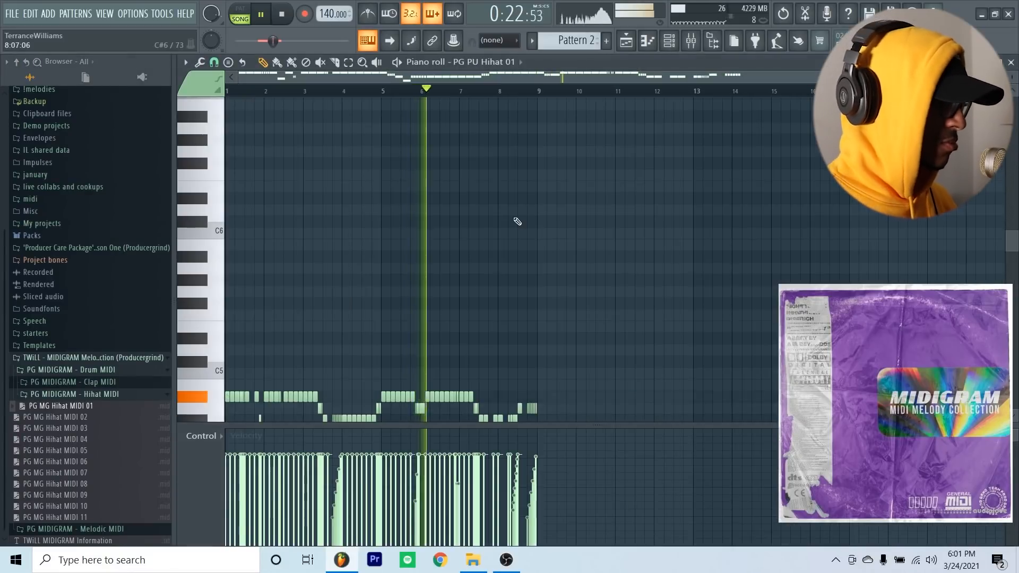
pyautogui.scroll(-6, 515, 223)
pyautogui.scroll(1, 513, 180)
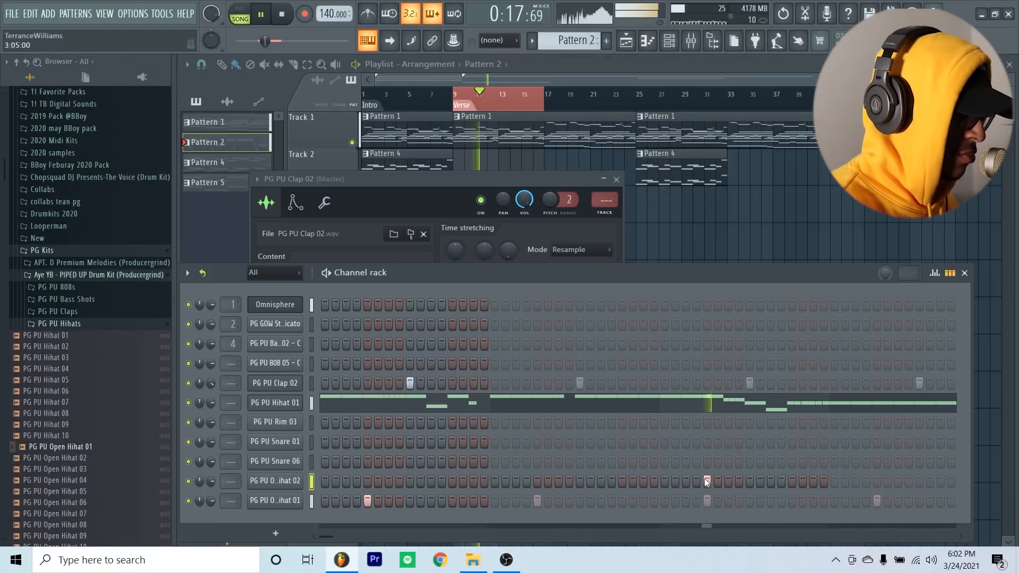
# Thin the PG PU Open Hihat 01 steps so that it hits only on steps 5 and 53.
pyautogui.click(313, 500)
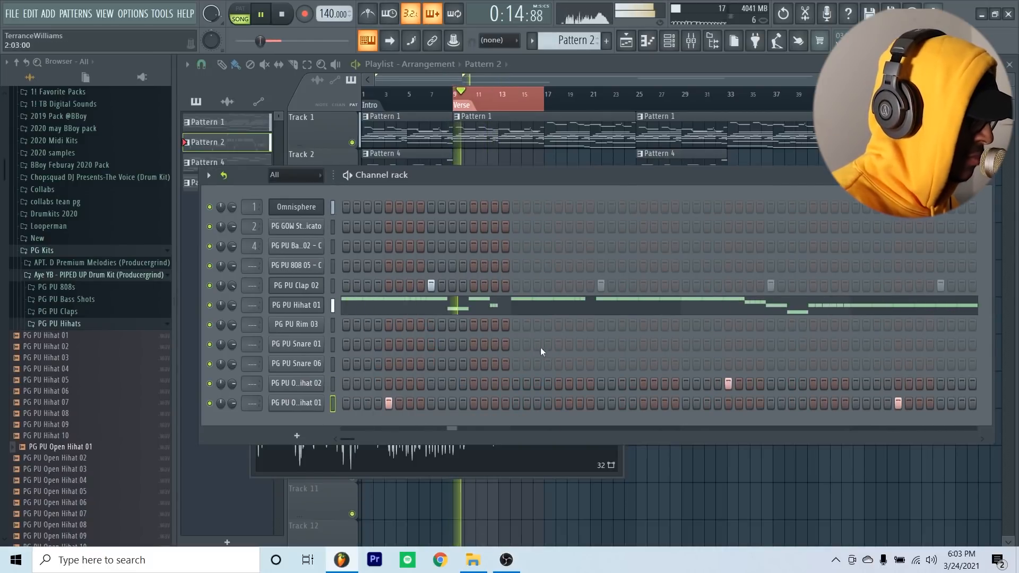
pyautogui.click(580, 345)
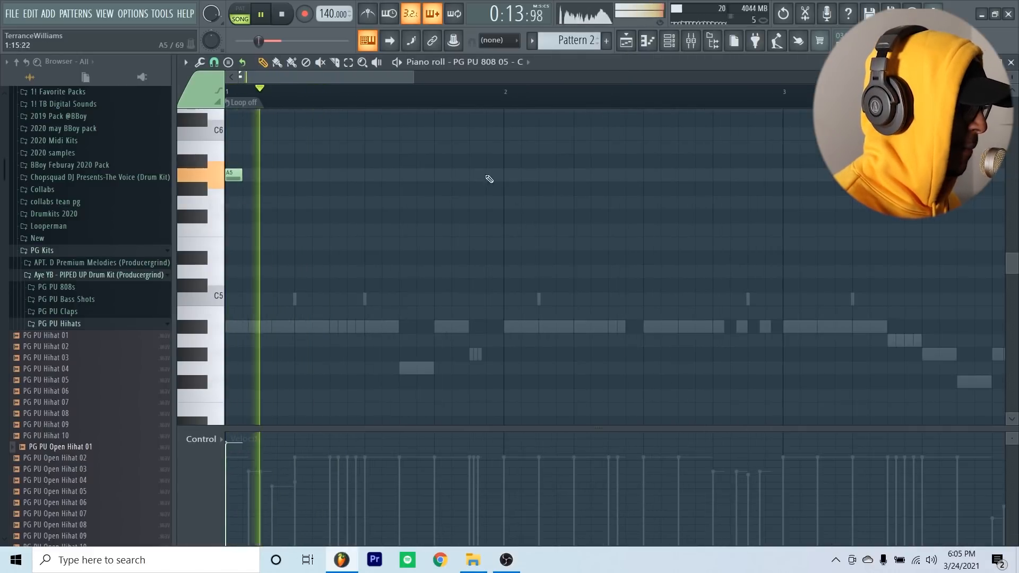
# Add A5 notes to the PG PU 808 05 part late in bar 1, early in bar 2, on bar 3 and early in bar 4.
pyautogui.click(475, 175)
pyautogui.click(577, 175)
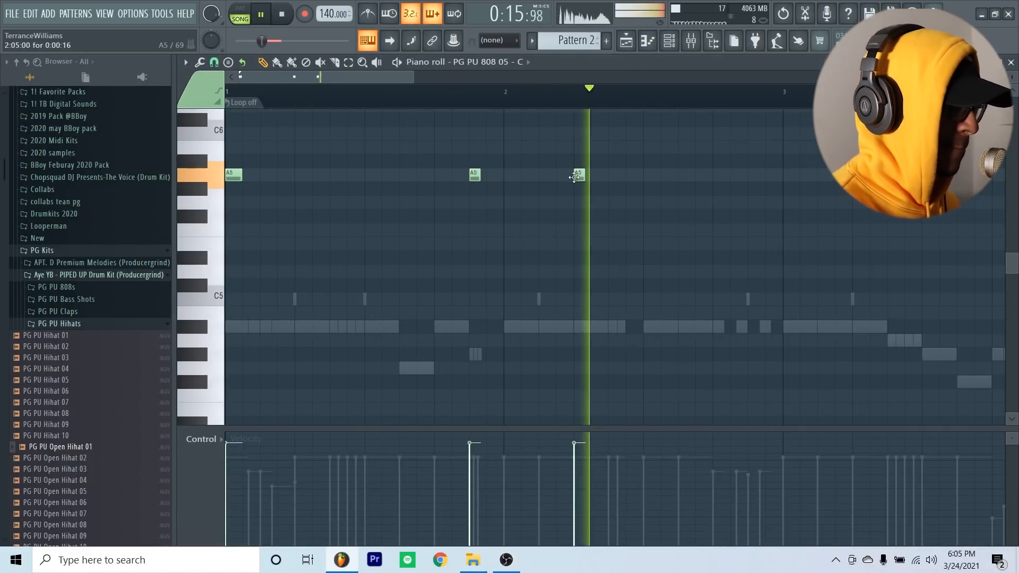
pyautogui.click(788, 176)
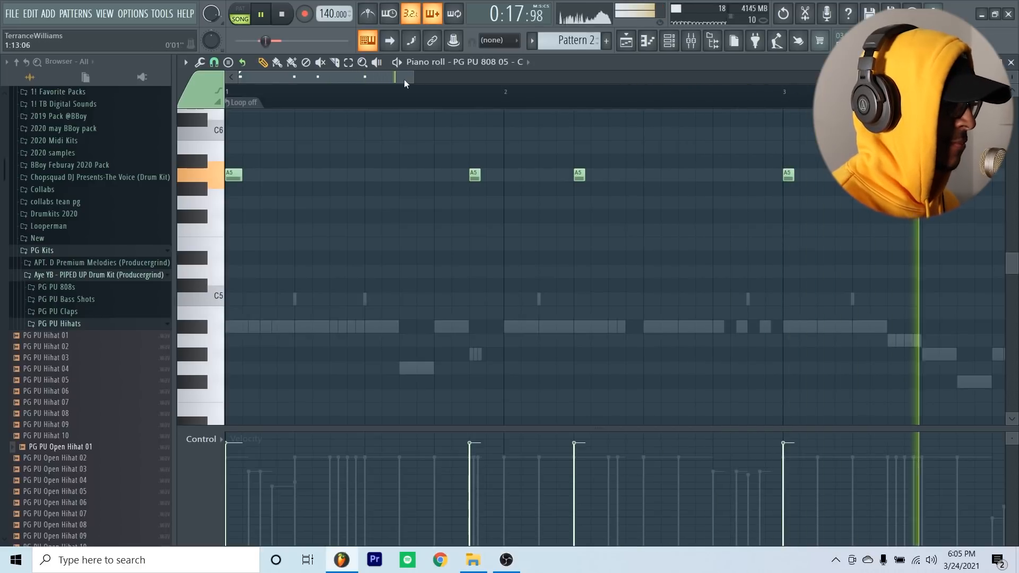
pyautogui.moveTo(405, 80); pyautogui.dragTo(515, 79)
pyautogui.scroll(1, 647, 161)
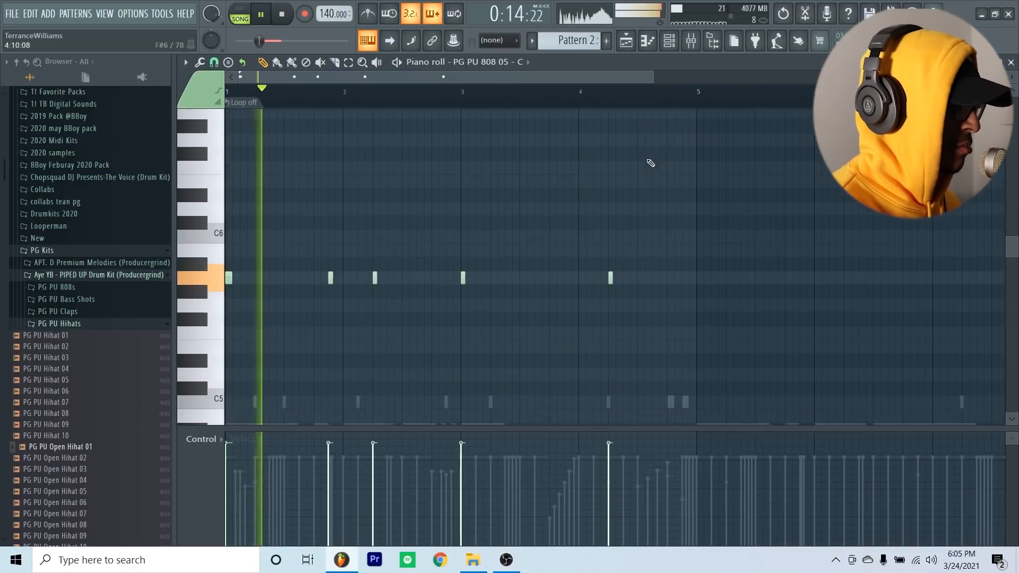
# Continue the 808 line of Pattern 2 with further F5 notes through bars 5 to 8.
pyautogui.scroll(-1, 626, 170)
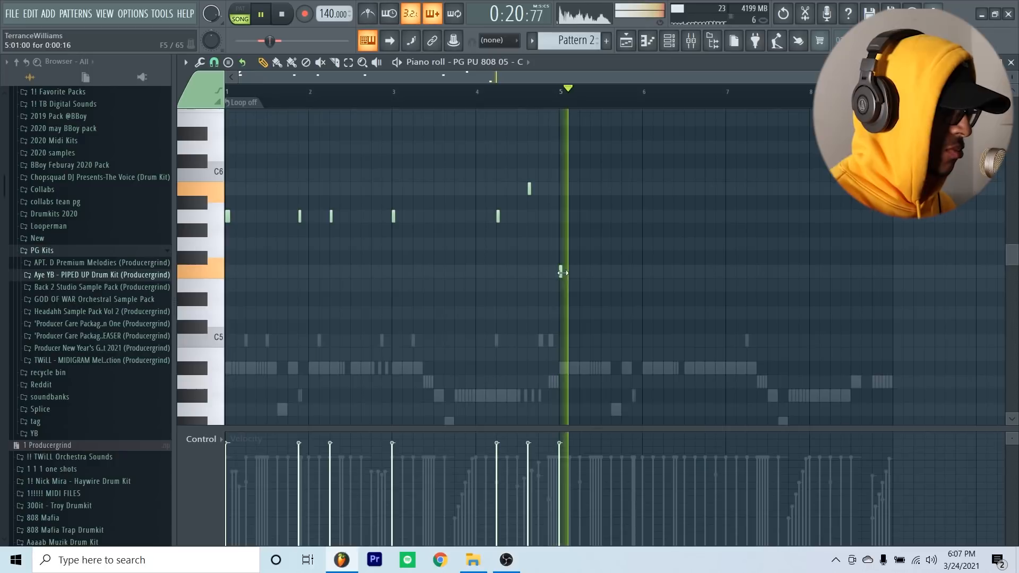
pyautogui.click(593, 272)
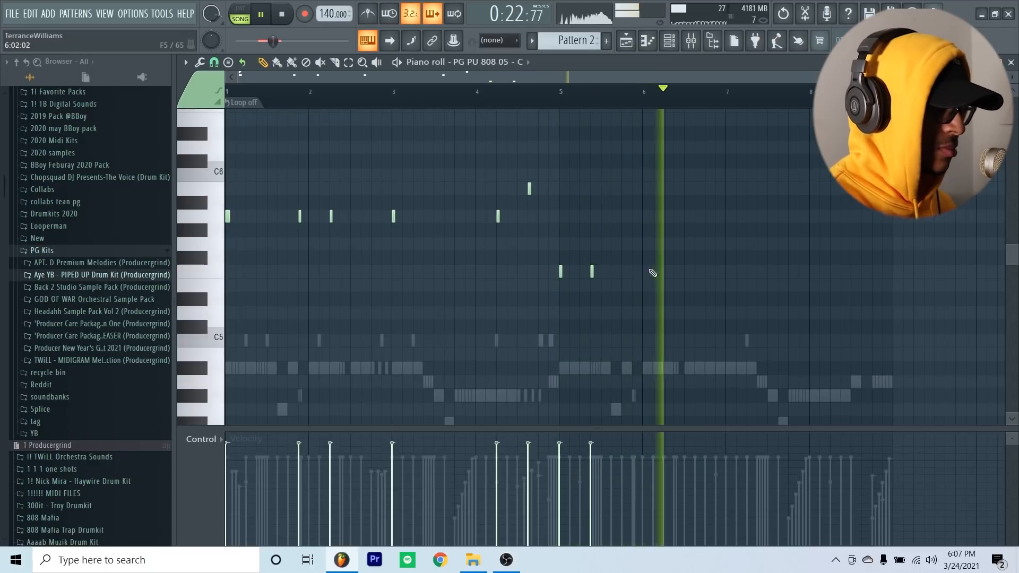
pyautogui.click(665, 272)
pyautogui.click(727, 272)
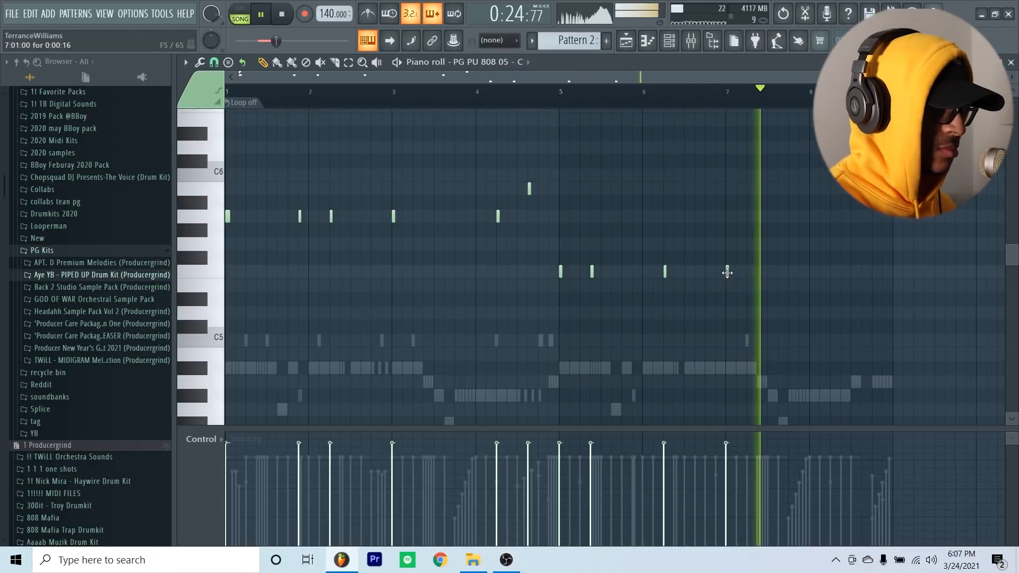
pyautogui.click(801, 271)
pyautogui.click(832, 271)
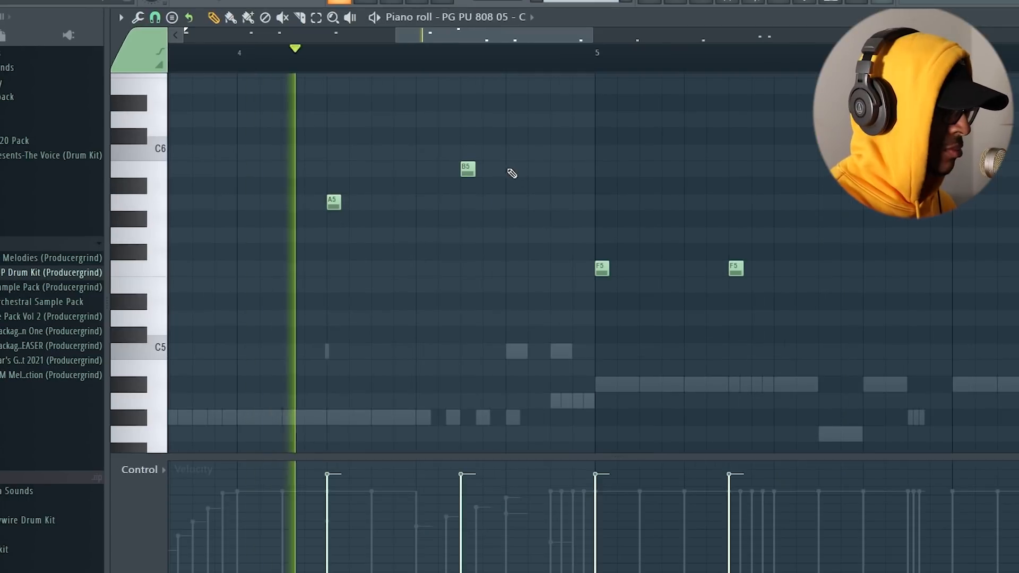
# Add two softer B5 notes after the existing B5 at the end of bar 4 in the 808 part.
pyautogui.click(512, 189)
pyautogui.click(549, 189)
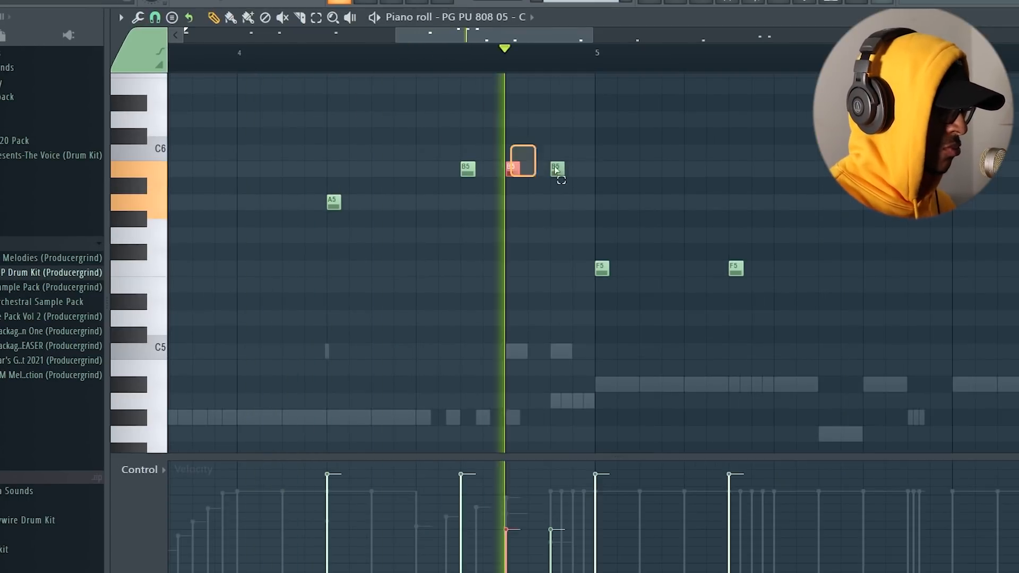
pyautogui.click(556, 169)
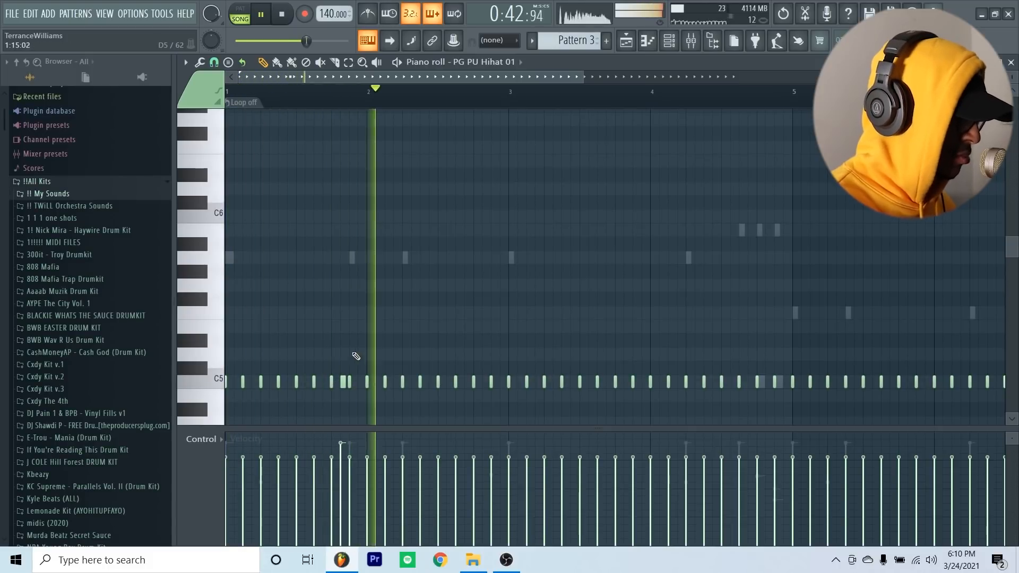
# Select the extra C5 hi-hat note late in bar 1 of Pattern 3 and lower its velocity.
pyautogui.click(342, 381)
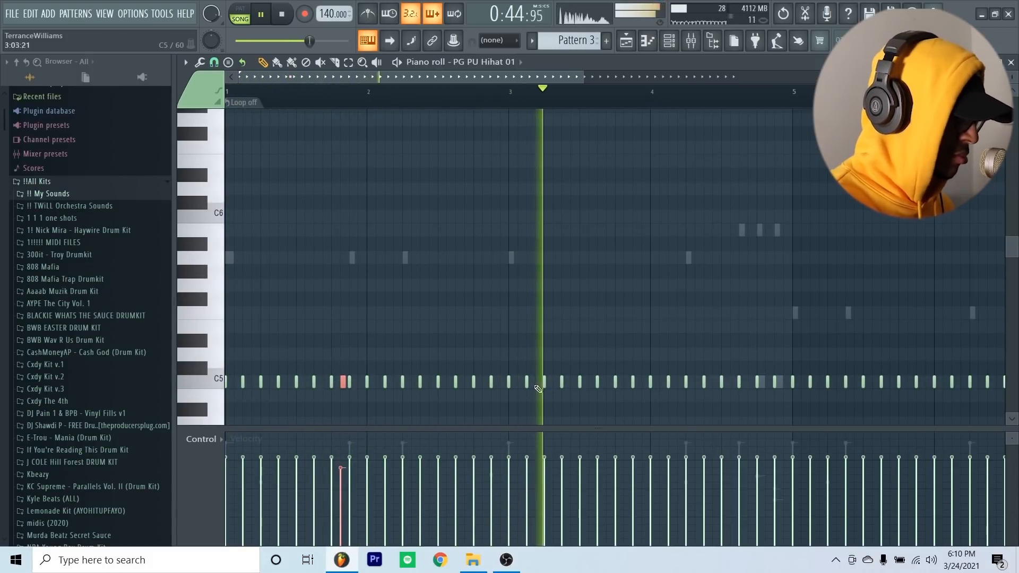
pyautogui.scroll(-2, 652, 133)
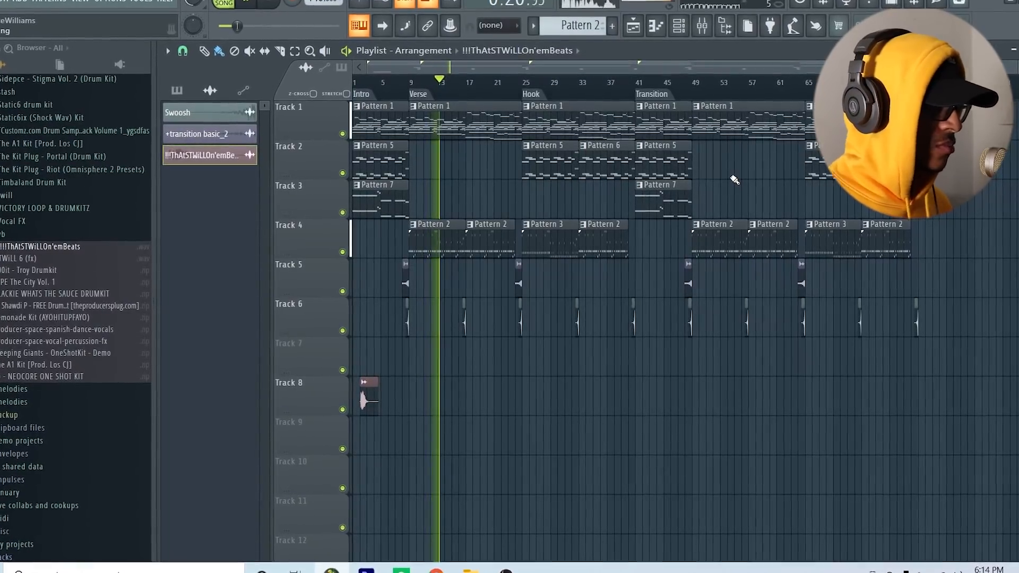
# Open the mixer, raise the Master track's EQ high shelf level to 3.8 dB and close the mixer.
pyautogui.click(711, 23)
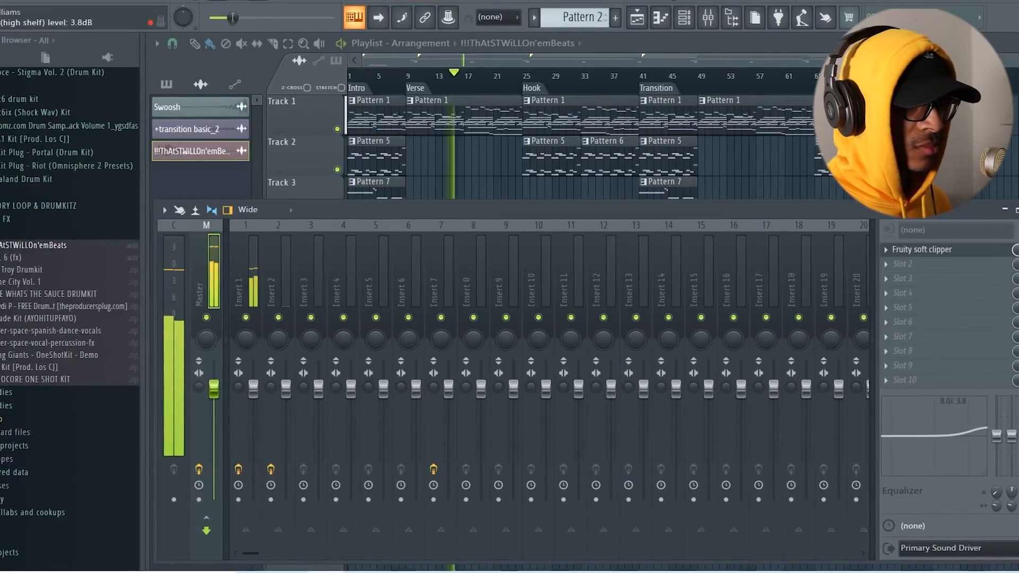
pyautogui.press('F9')
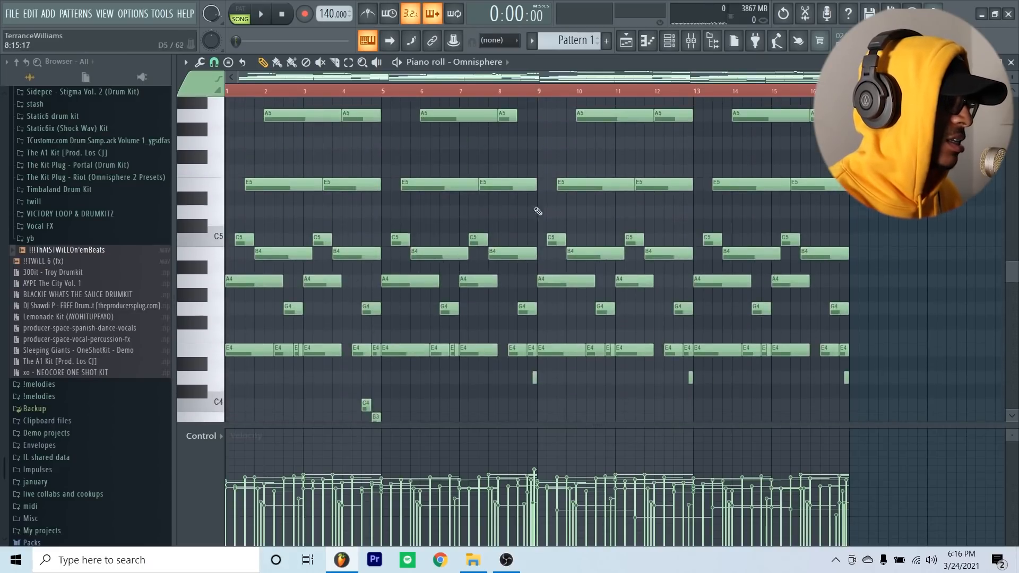
# Browse the TWiLL - MIDIGRAM pack's Melodic MIDI folder, looking through the Bass MIDI files in Virtual.
pyautogui.scroll(-4, 134, 331)
pyautogui.click(109, 540)
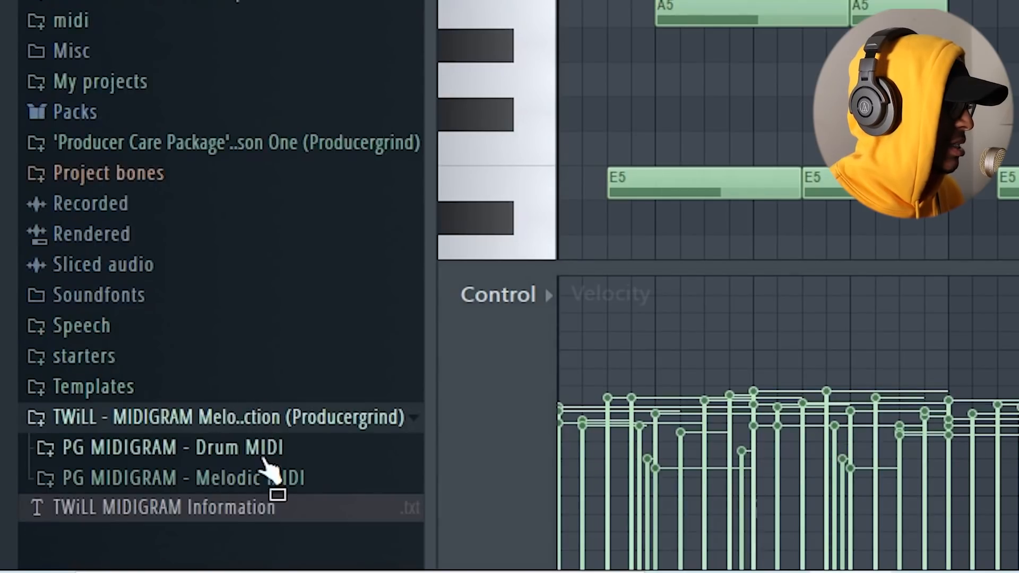
pyautogui.click(261, 460)
pyautogui.click(276, 528)
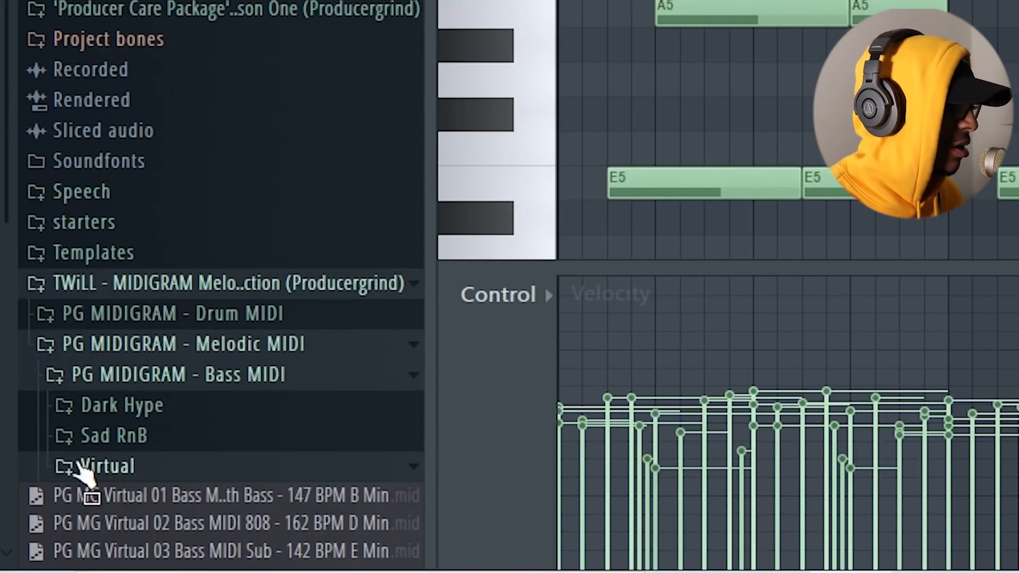
pyautogui.scroll(-5, 167, 419)
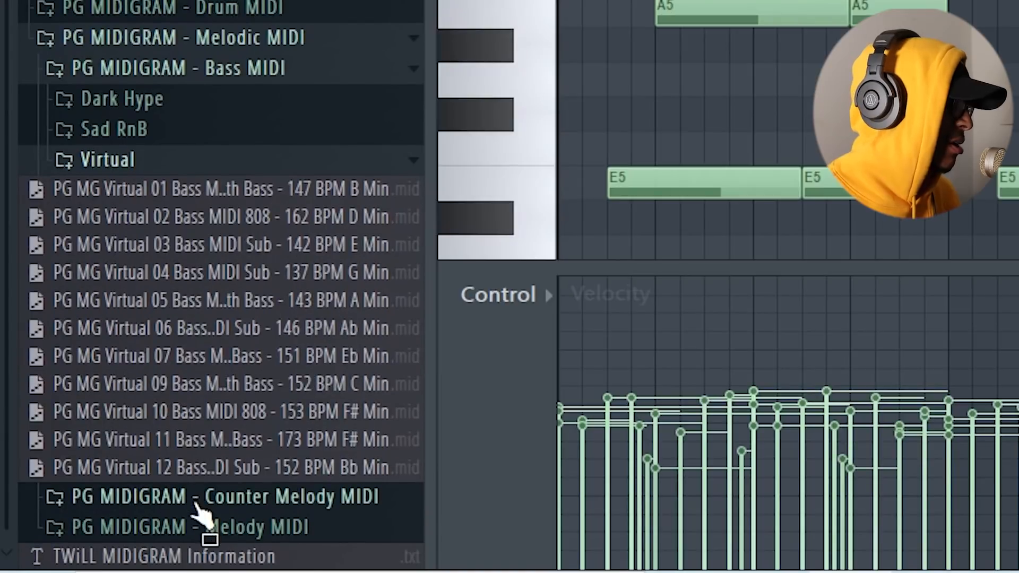
# Look through the pack's Counter Melody MIDI and Melody MIDI folders, collapse Melodic MIDI and hide the channel rack.
pyautogui.click(197, 499)
pyautogui.click(153, 526)
pyautogui.scroll(-5, 121, 461)
pyautogui.click(93, 532)
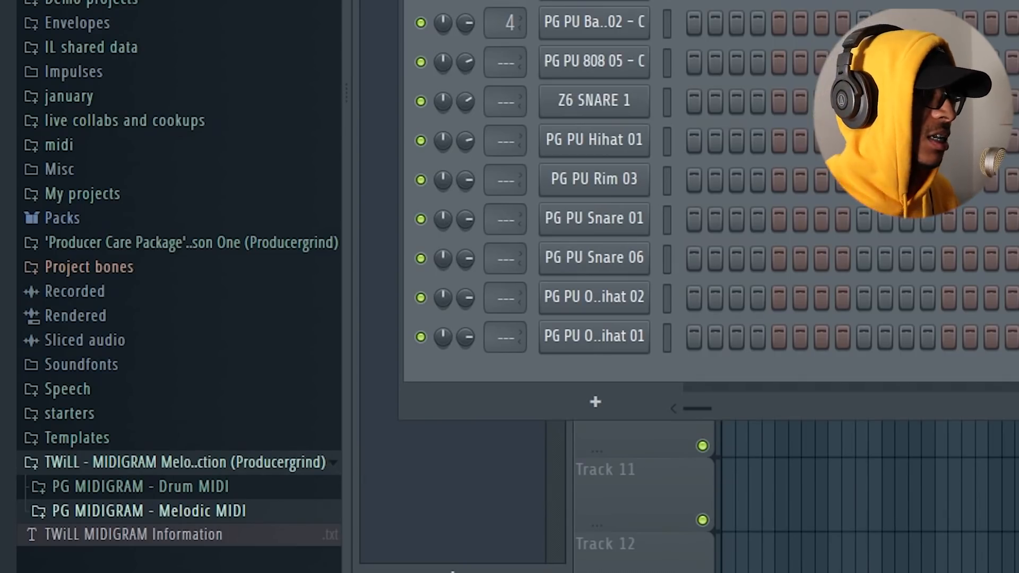
pyautogui.press('F6')
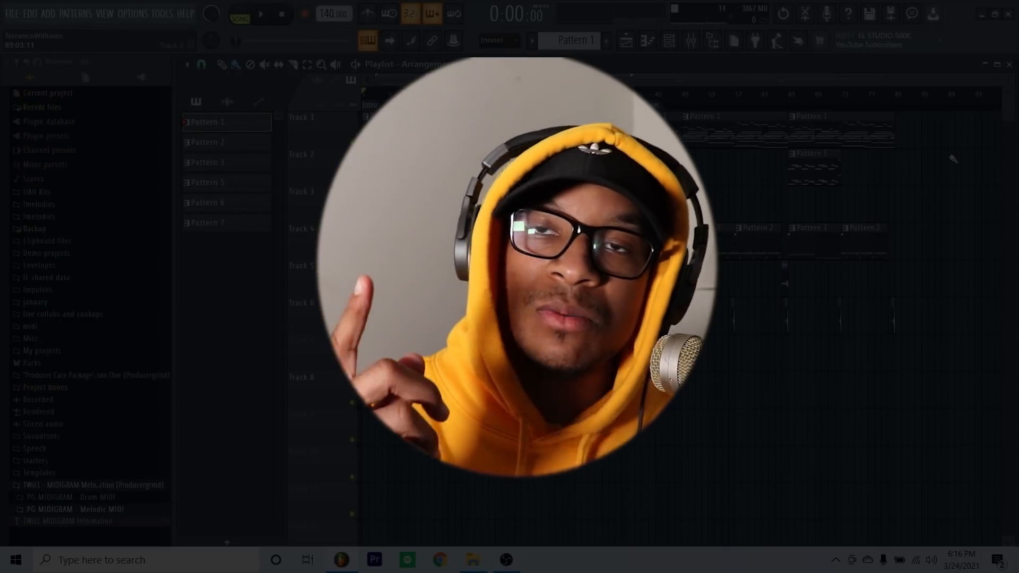